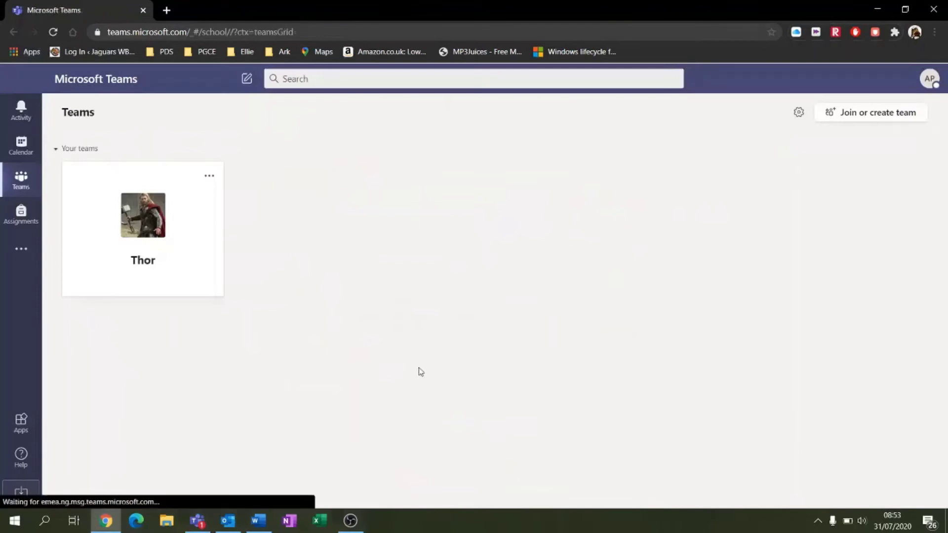
# Open the Thor team in the browser and look through its Class Notebook sections and assignments
pyautogui.click(118, 197)
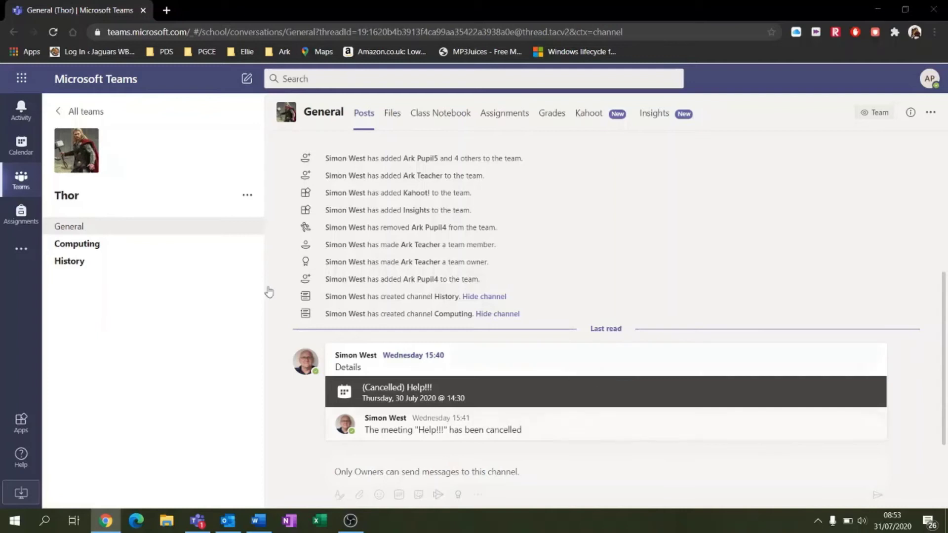
pyautogui.moveTo(378, 355)
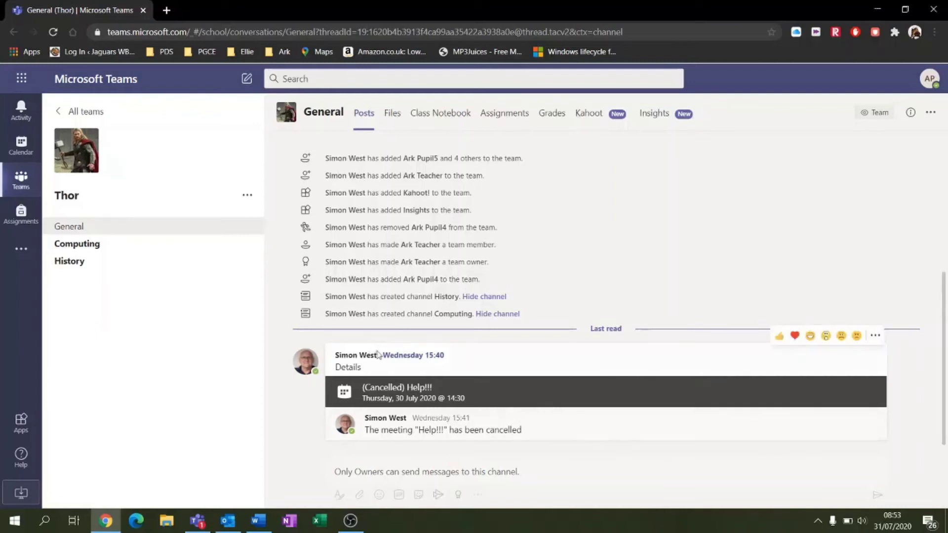
pyautogui.click(428, 116)
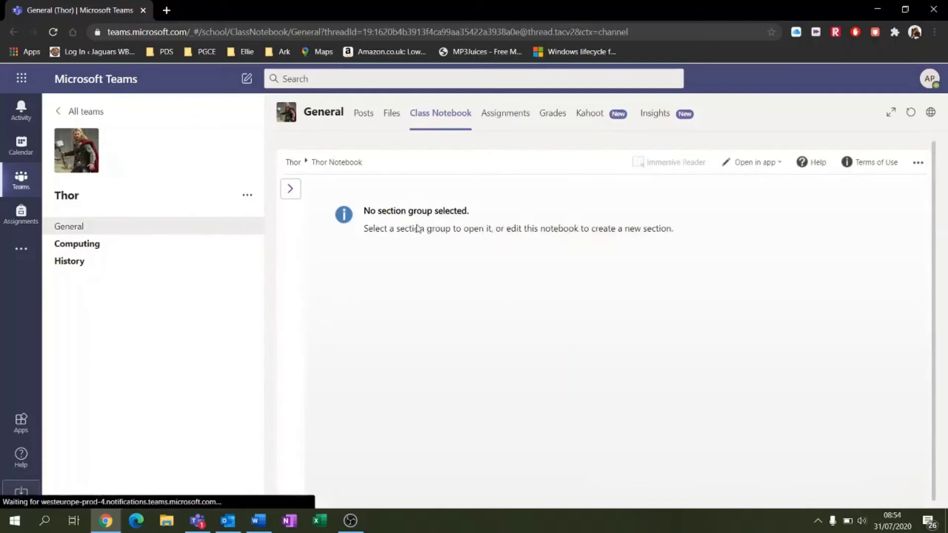
pyautogui.click(292, 192)
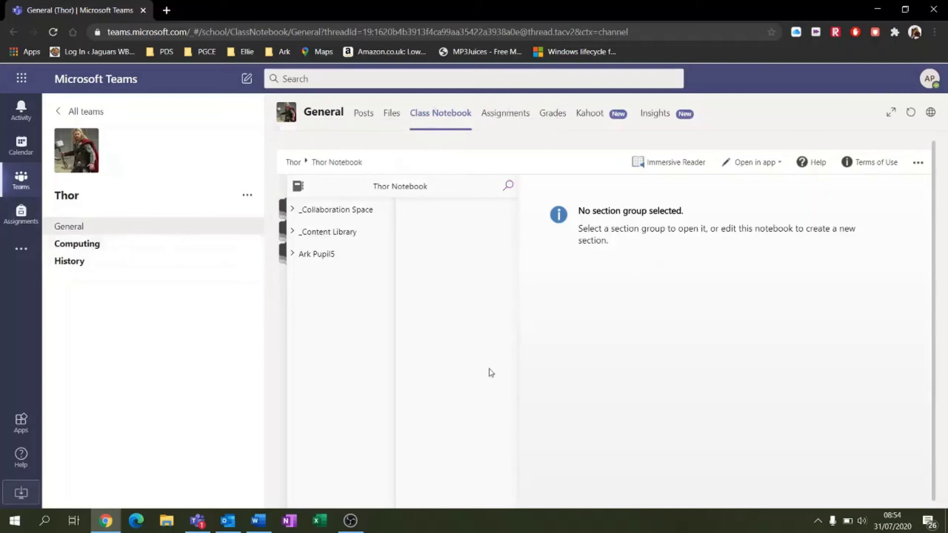
pyautogui.click(528, 118)
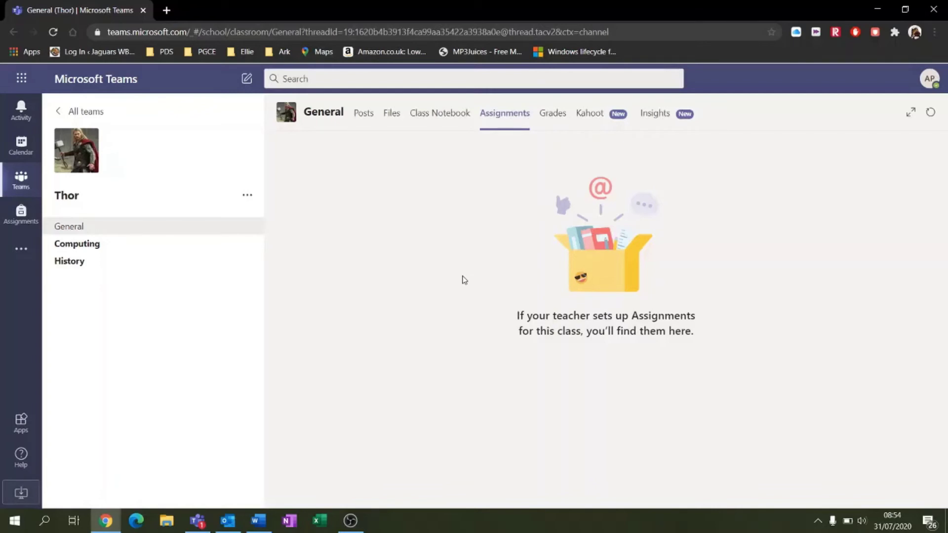
# Switch to the Teams desktop app, view the Thor class's assignments, and start the assignments setup from its General channel
pyautogui.click(200, 522)
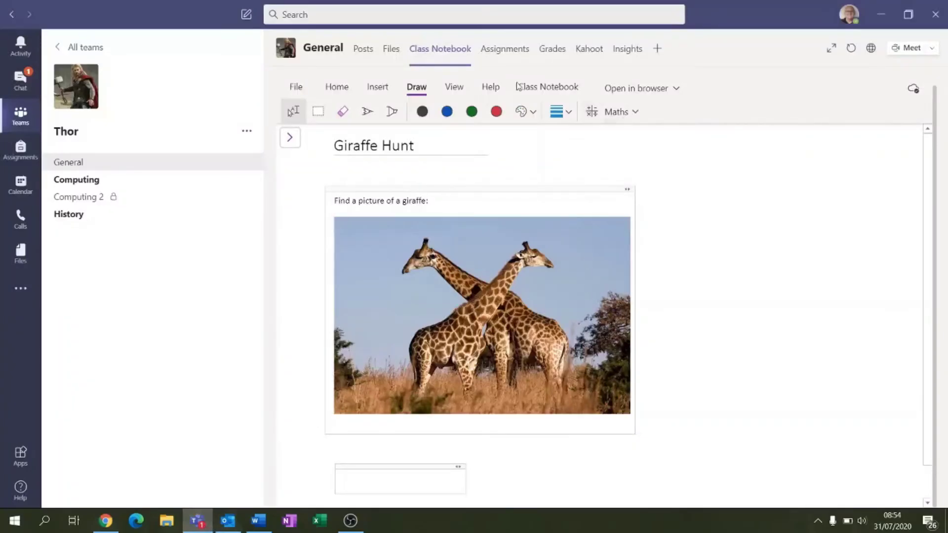
pyautogui.click(497, 51)
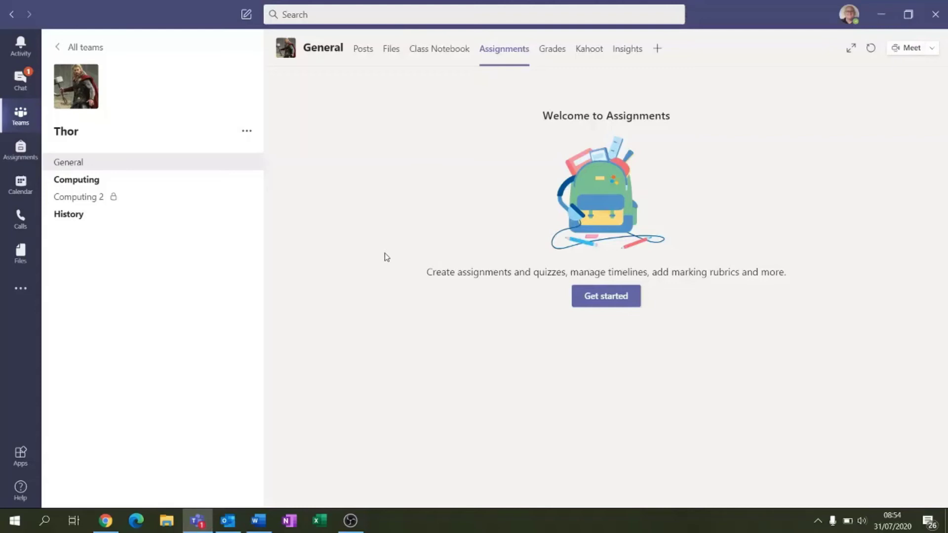
pyautogui.click(12, 156)
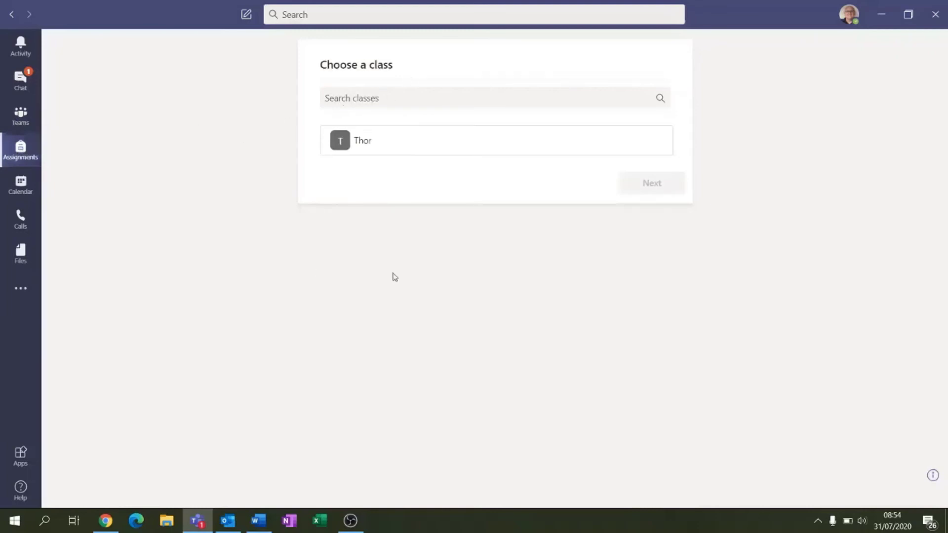
pyautogui.click(412, 150)
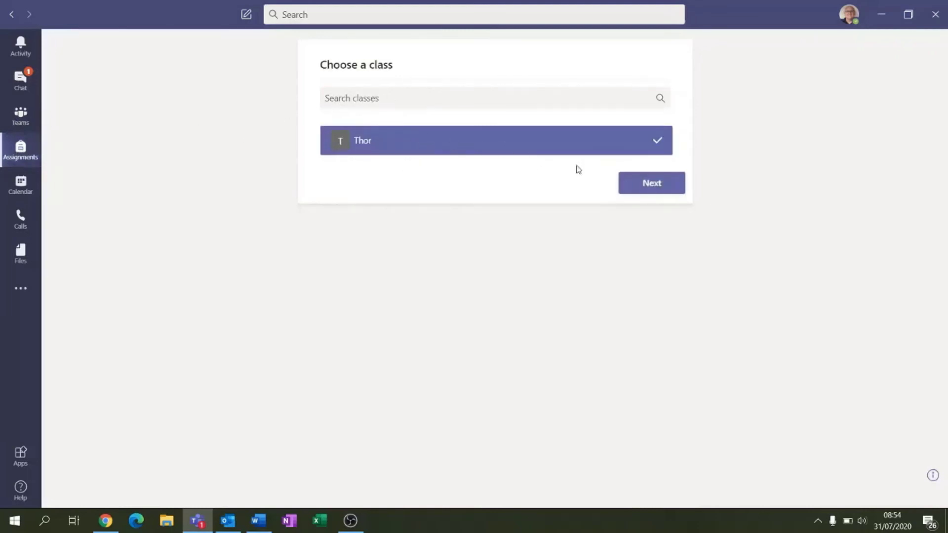
pyautogui.click(663, 191)
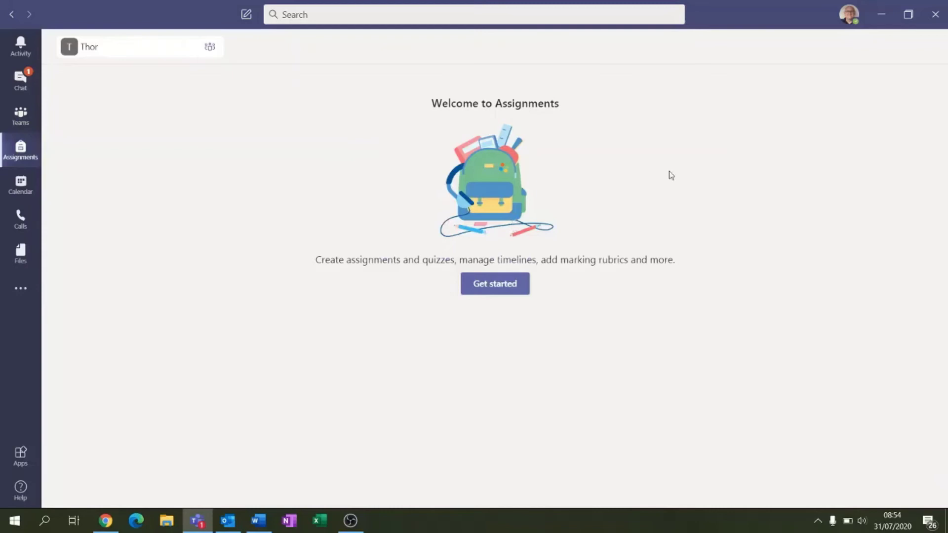
pyautogui.click(15, 119)
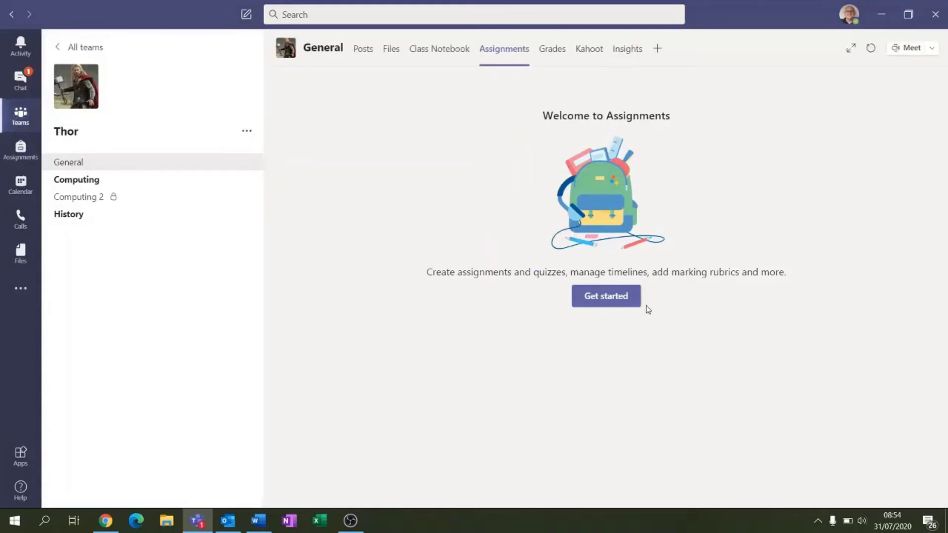
pyautogui.click(602, 309)
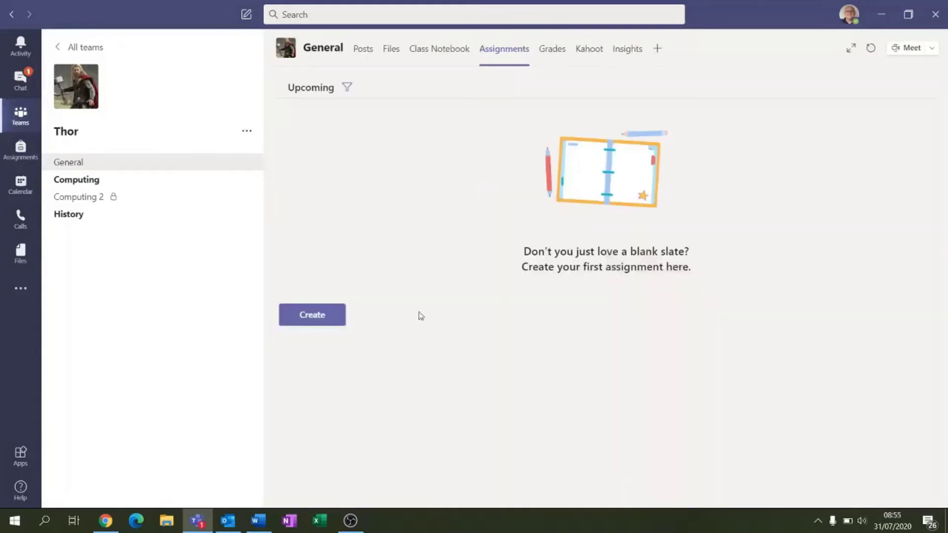
pyautogui.click(312, 320)
pyautogui.click(312, 270)
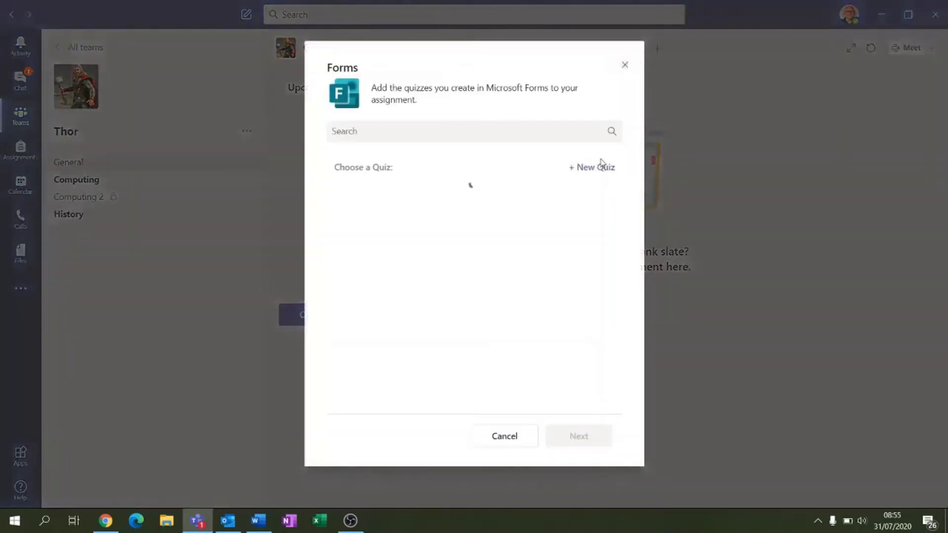
pyautogui.click(595, 167)
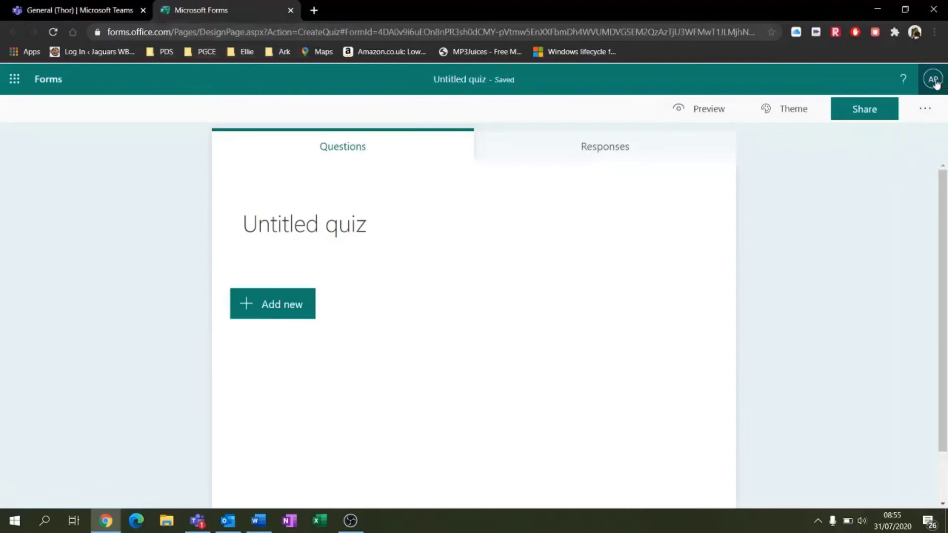
pyautogui.click(932, 79)
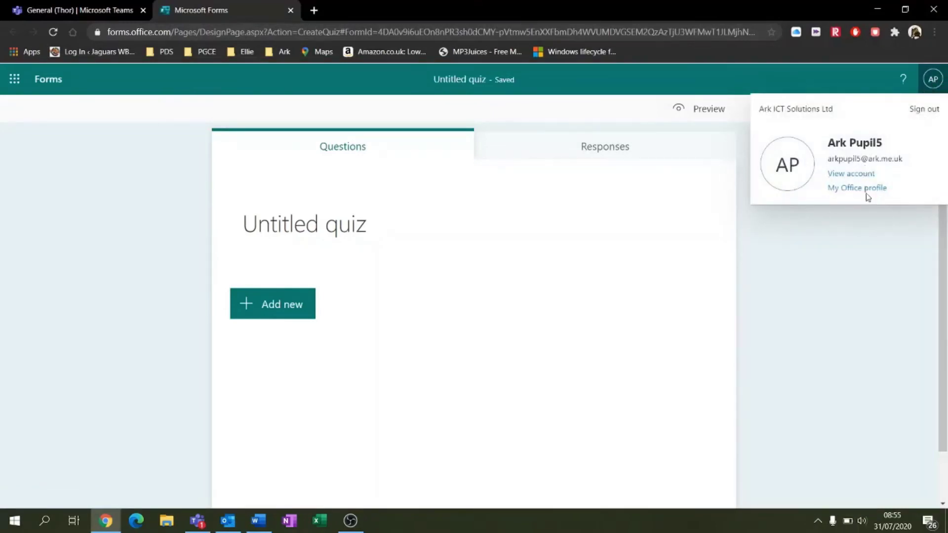
pyautogui.click(774, 182)
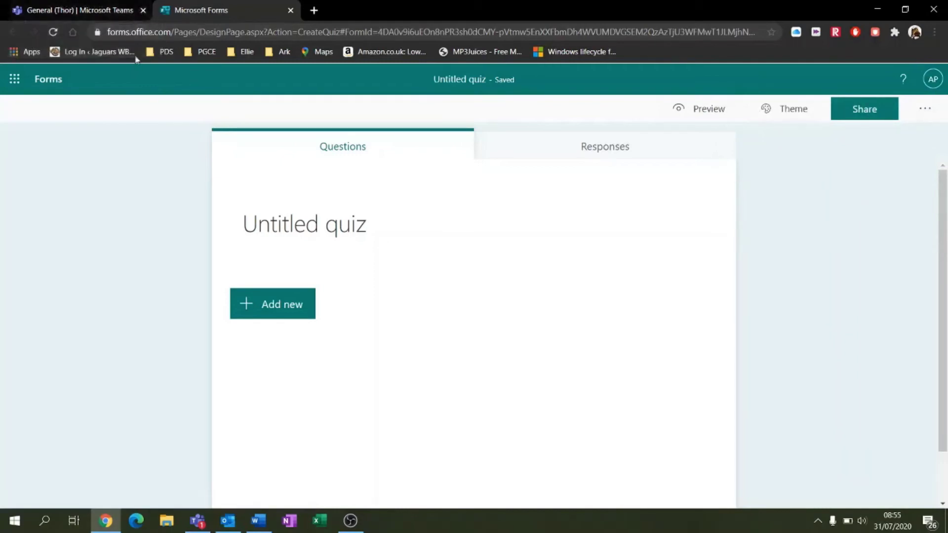
pyautogui.click(143, 10)
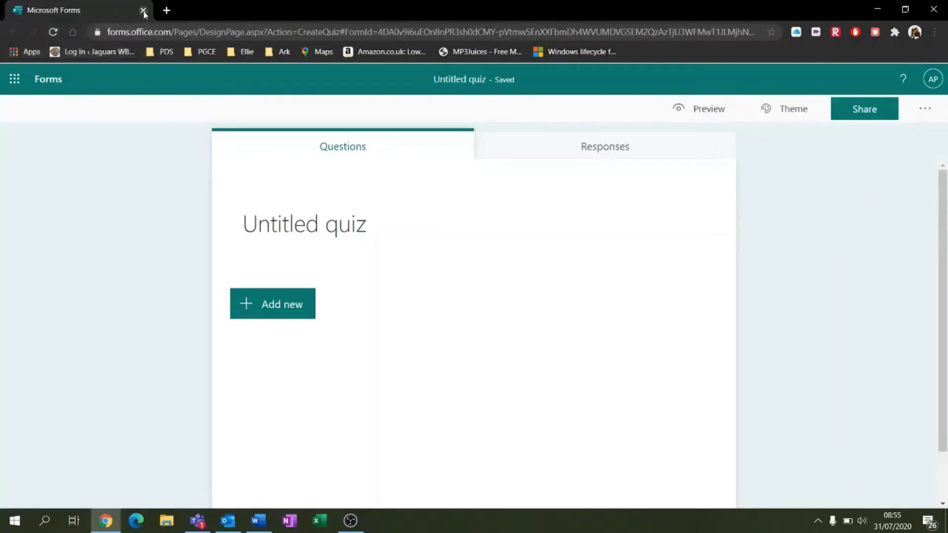
pyautogui.click(933, 82)
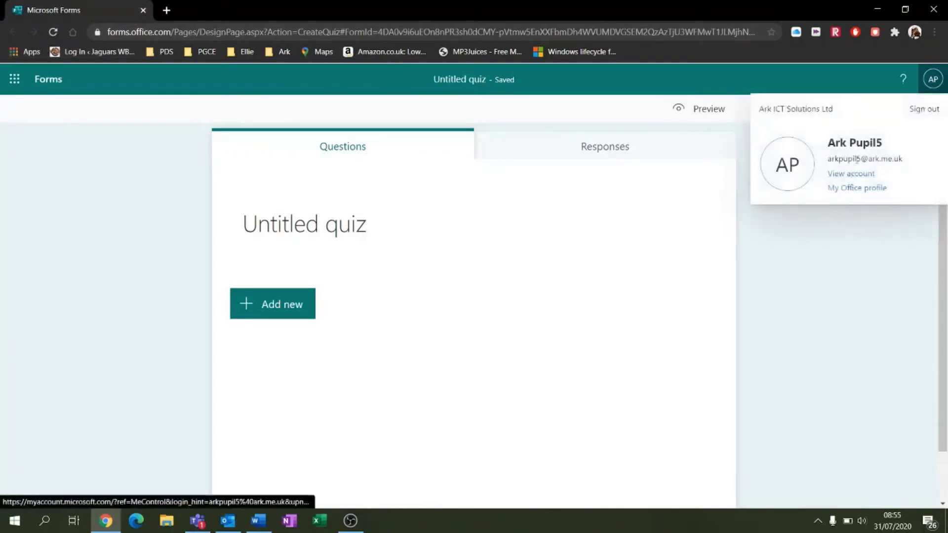
pyautogui.click(877, 99)
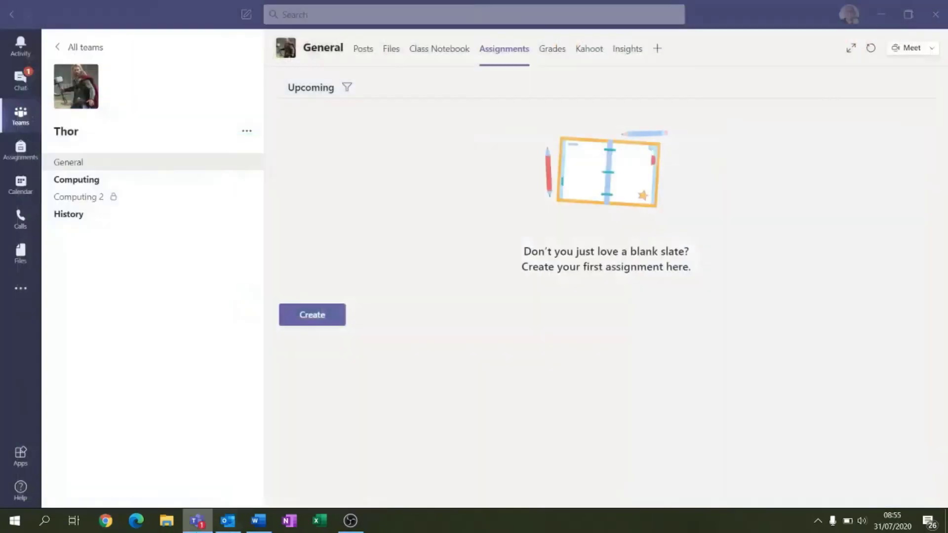
# Return to the Teams desktop app, create a new quiz assignment for Thor, and check the account signed in to Forms
pyautogui.click(198, 521)
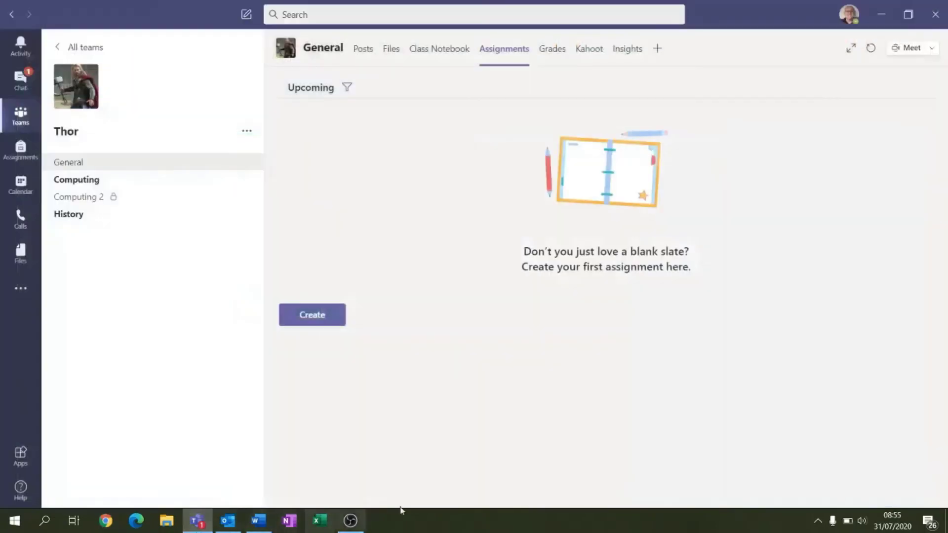
pyautogui.click(306, 318)
pyautogui.click(326, 272)
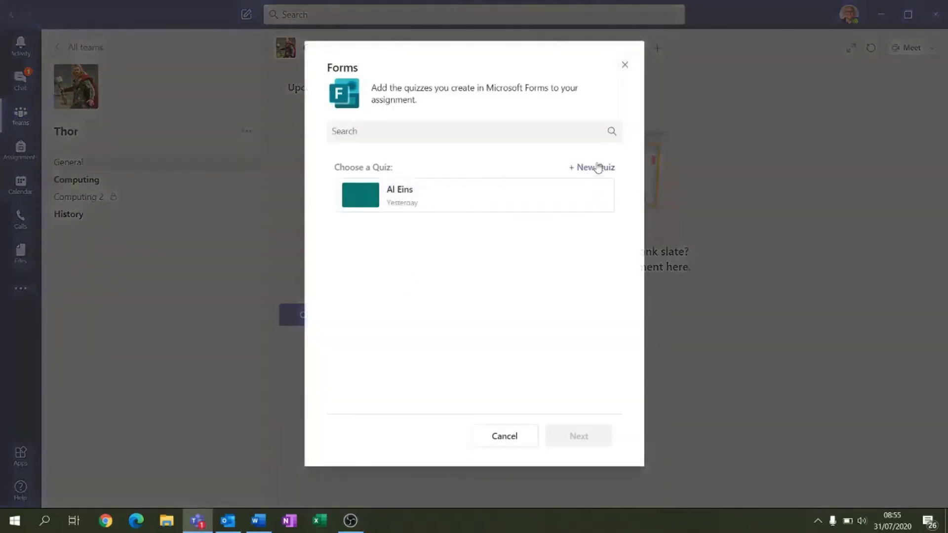
pyautogui.click(597, 166)
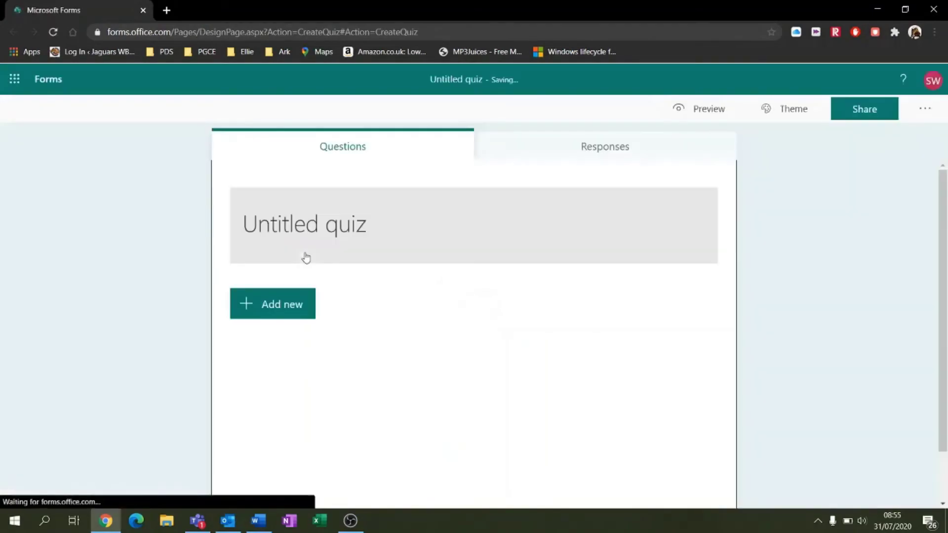
pyautogui.click(933, 79)
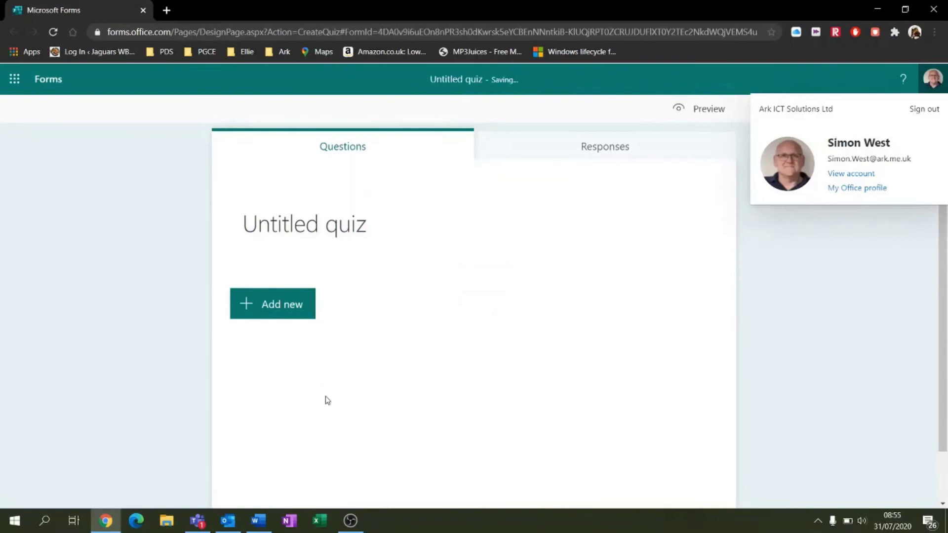
# Title the quiz "Bill W D" and enter "A Descriptiom" as its description
pyautogui.click(428, 225)
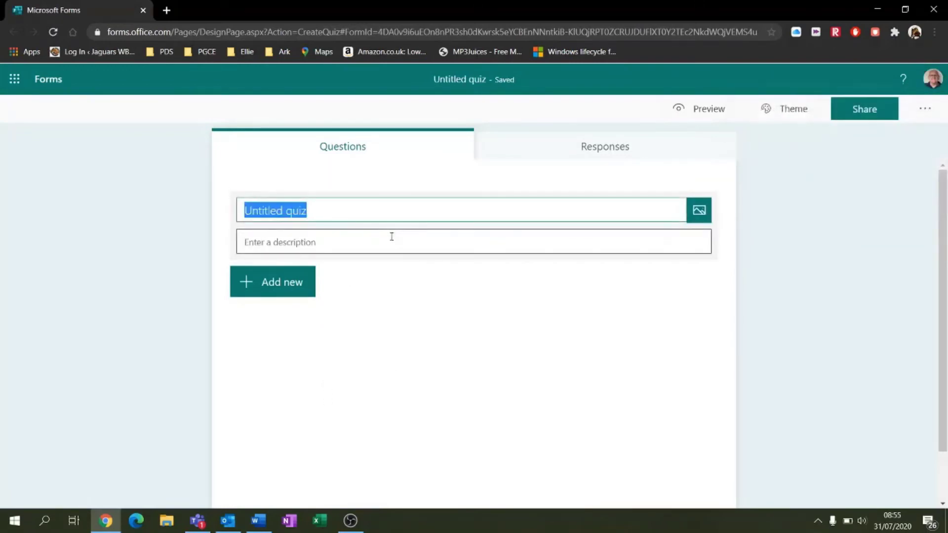
pyautogui.write('Bi')
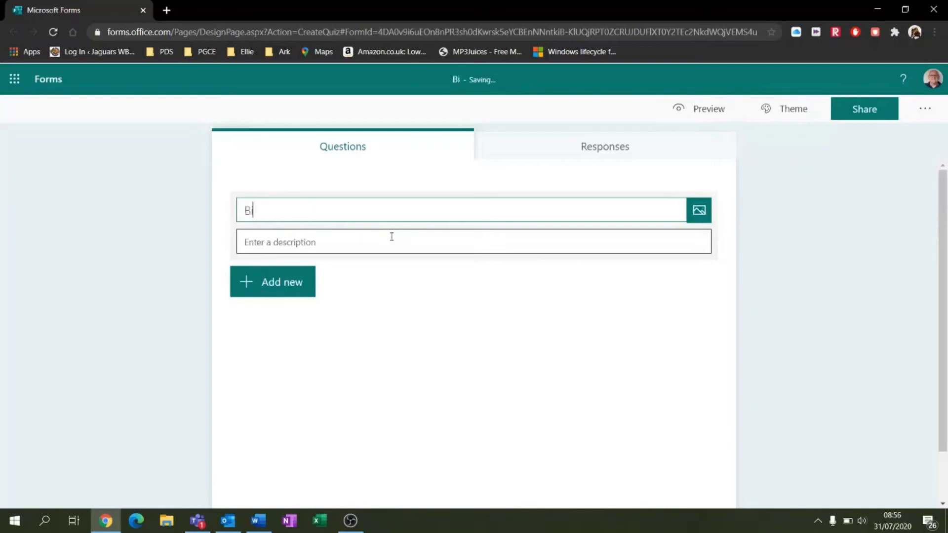
pyautogui.write('ll W D')
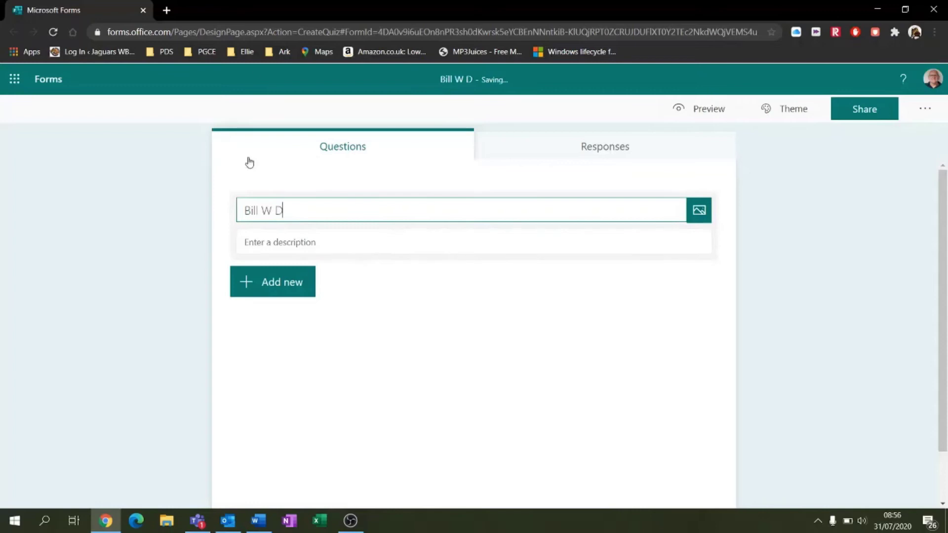
pyautogui.click(305, 241)
pyautogui.write('A Descriptiomn')
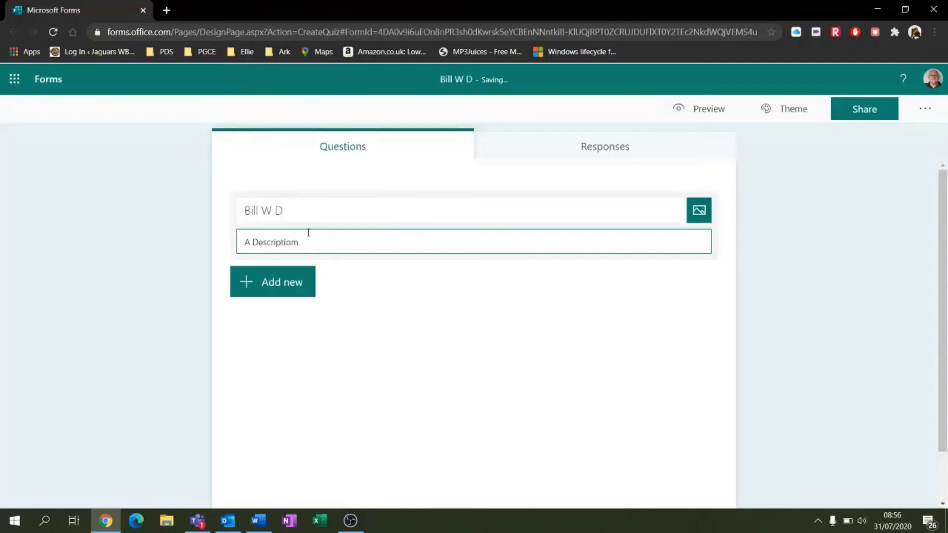
# Search Bing images for "william shakespeare" and add the first black-and-white portrait to the quiz title
pyautogui.click(699, 209)
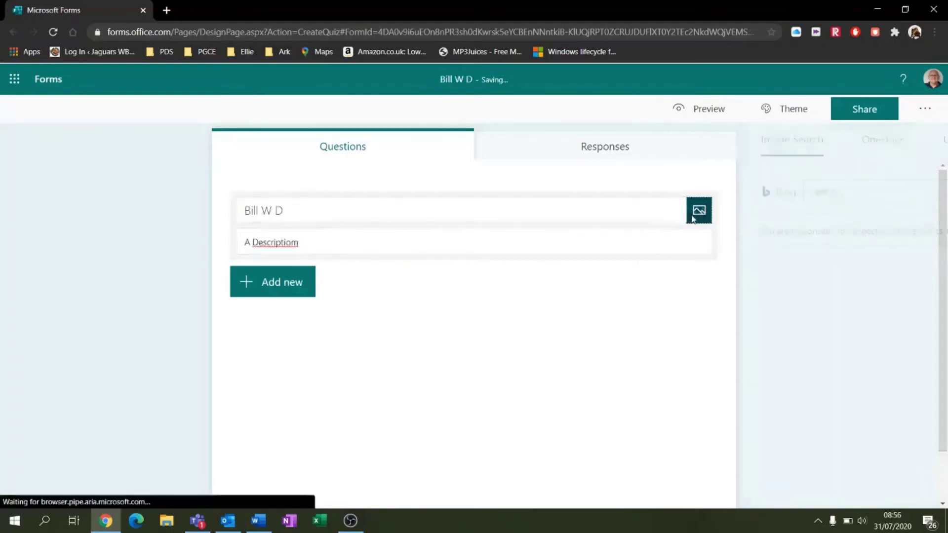
pyautogui.click(711, 197)
pyautogui.write('william shakespeare')
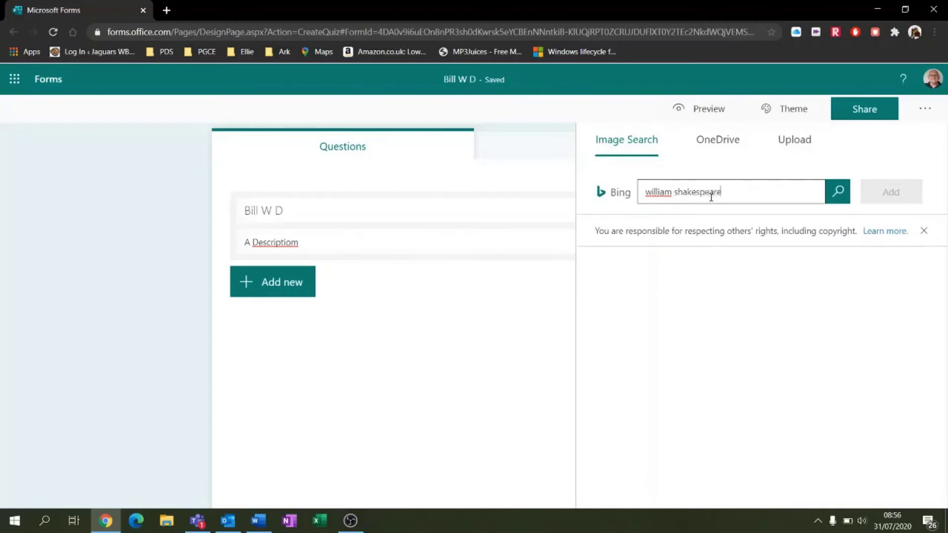
pyautogui.press('Return')
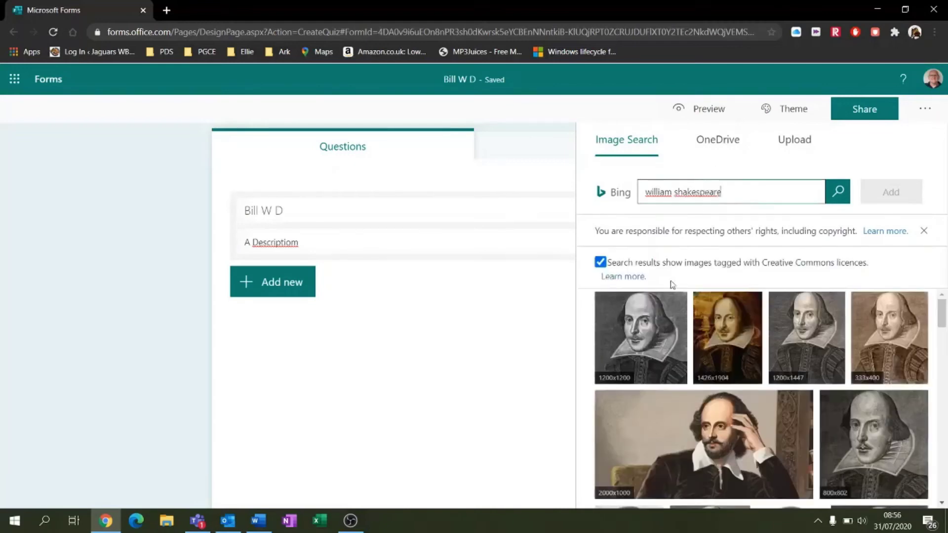
pyautogui.click(646, 336)
pyautogui.click(897, 198)
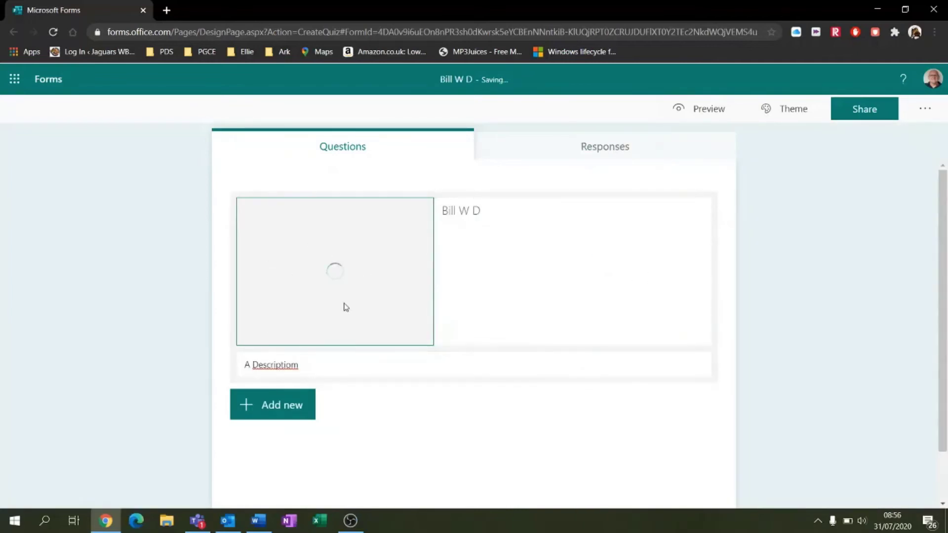
# Correct the misspelled quiz description to "A Description"
pyautogui.tripleClick(271, 292)
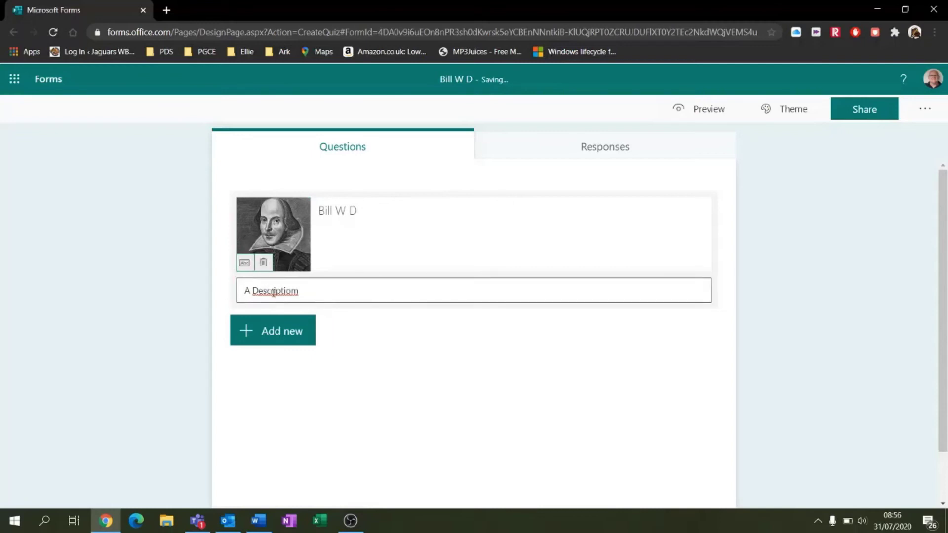
pyautogui.rightClick(273, 294)
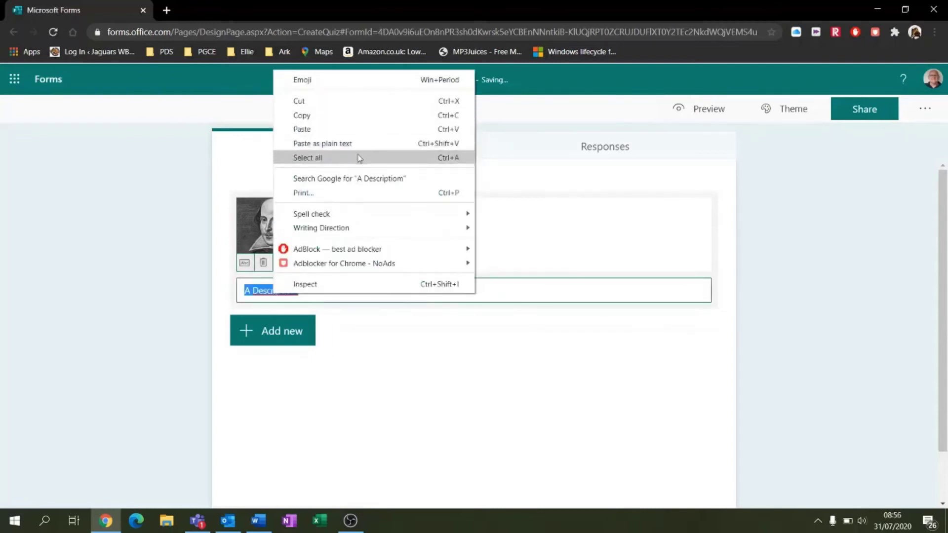
pyautogui.rightClick(255, 292)
pyautogui.rightClick(262, 293)
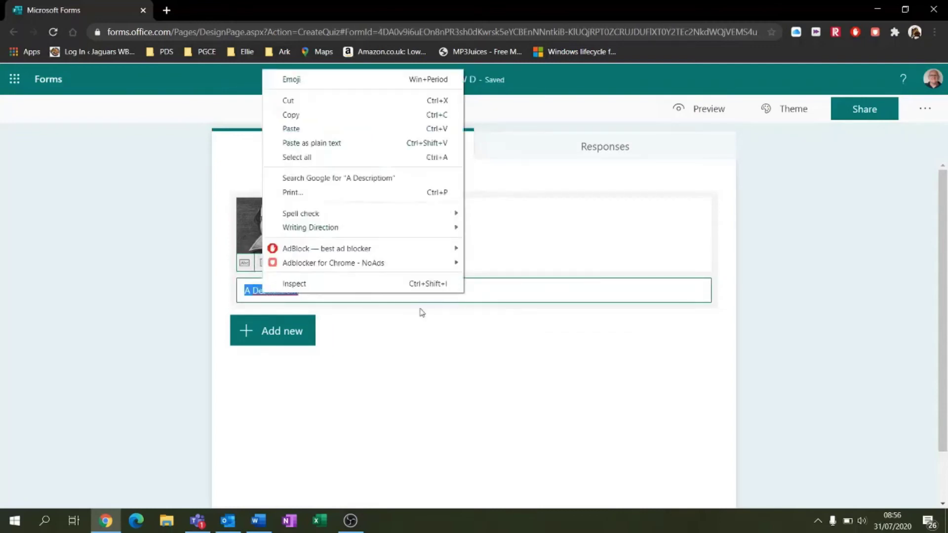
pyautogui.click(510, 286)
pyautogui.click(272, 291)
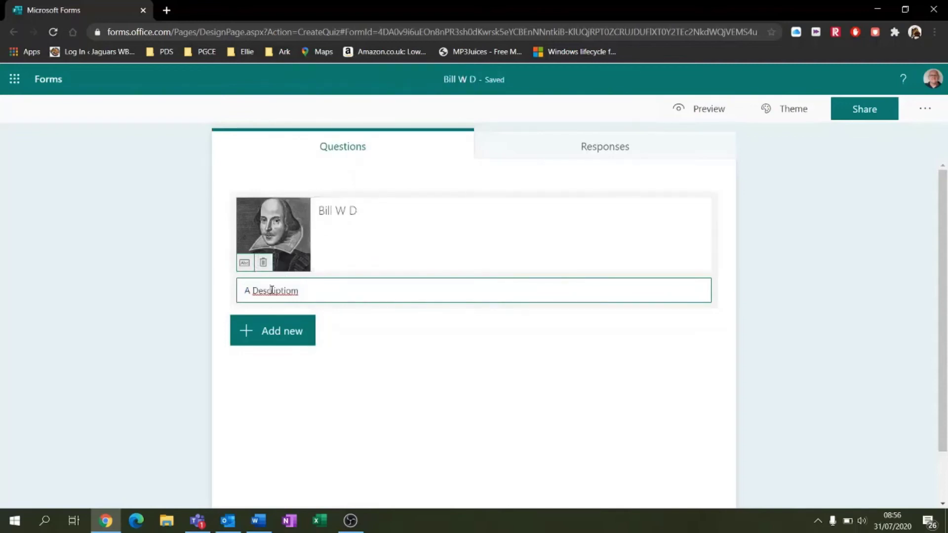
pyautogui.rightClick(271, 290)
pyautogui.click(296, 298)
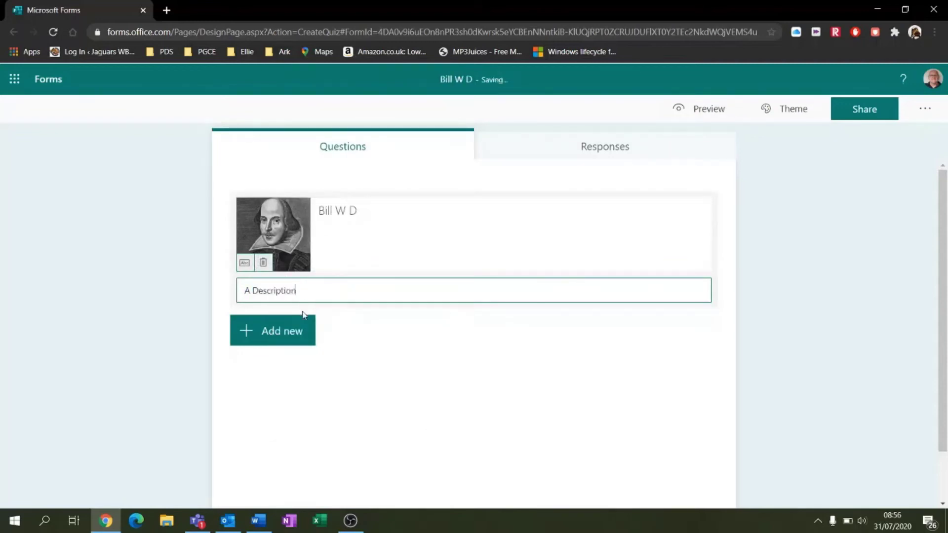
# Add a choice question to the quiz asking "Do you know who William Shakespeare is?"
pyautogui.click(262, 337)
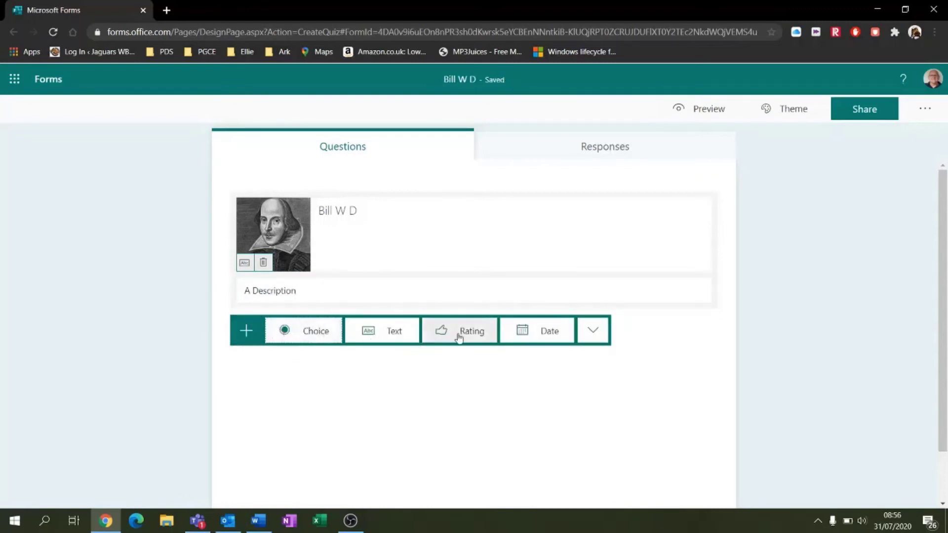
pyautogui.click(593, 331)
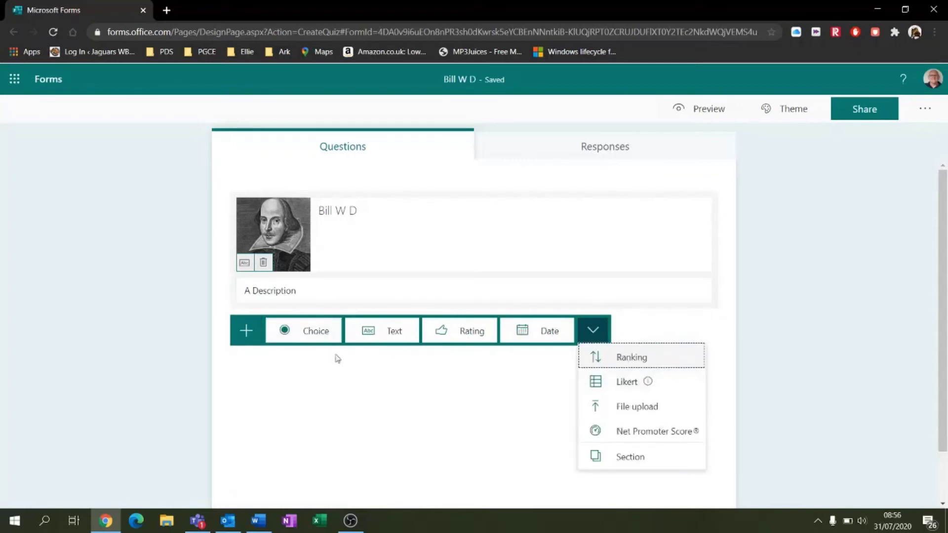
pyautogui.click(317, 340)
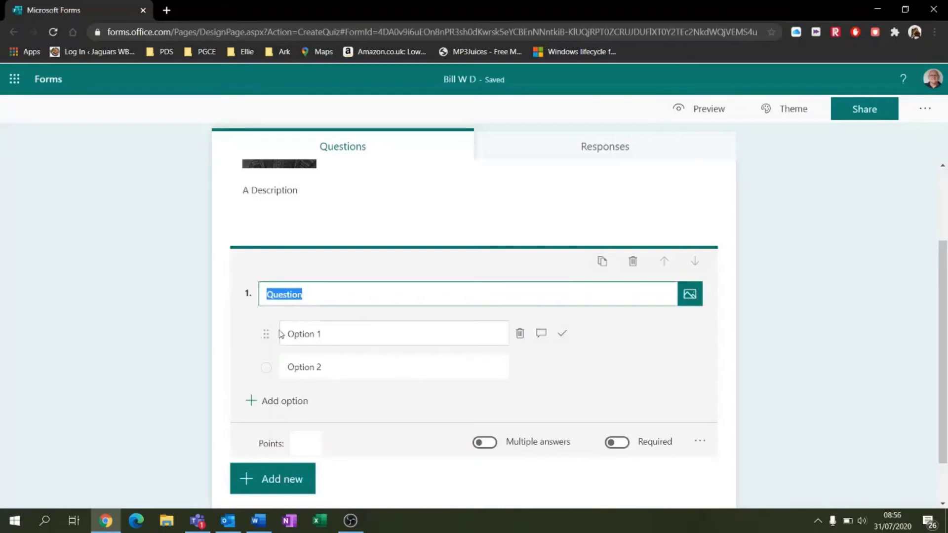
pyautogui.write('Do you k')
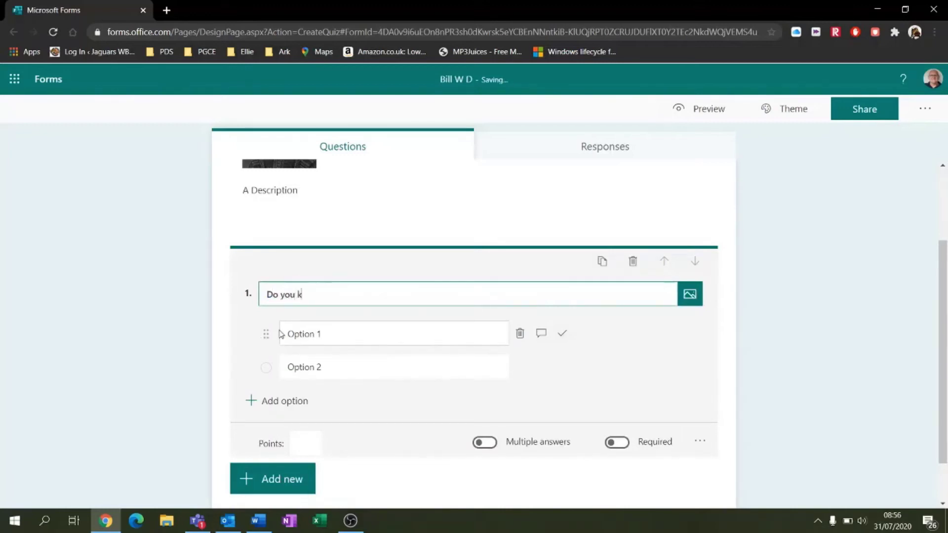
pyautogui.write('now who W')
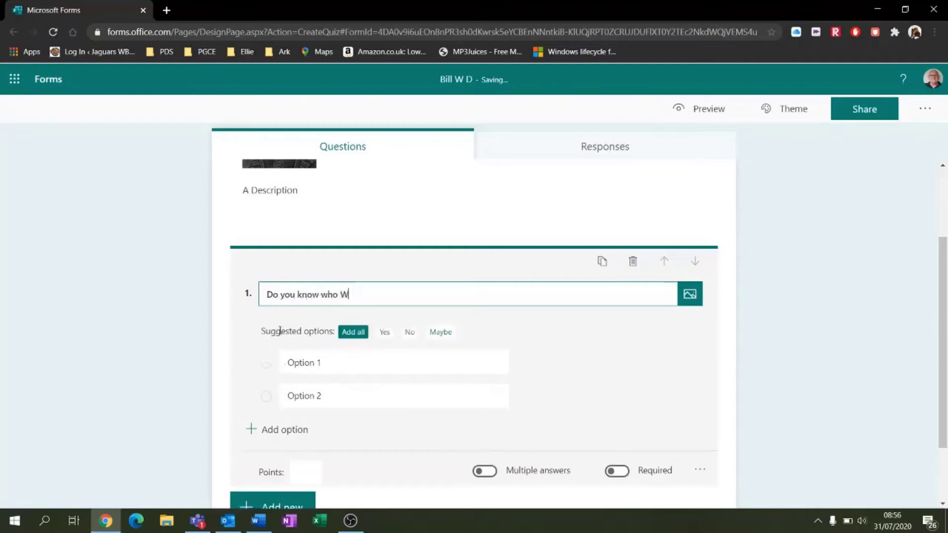
pyautogui.write('illiam ')
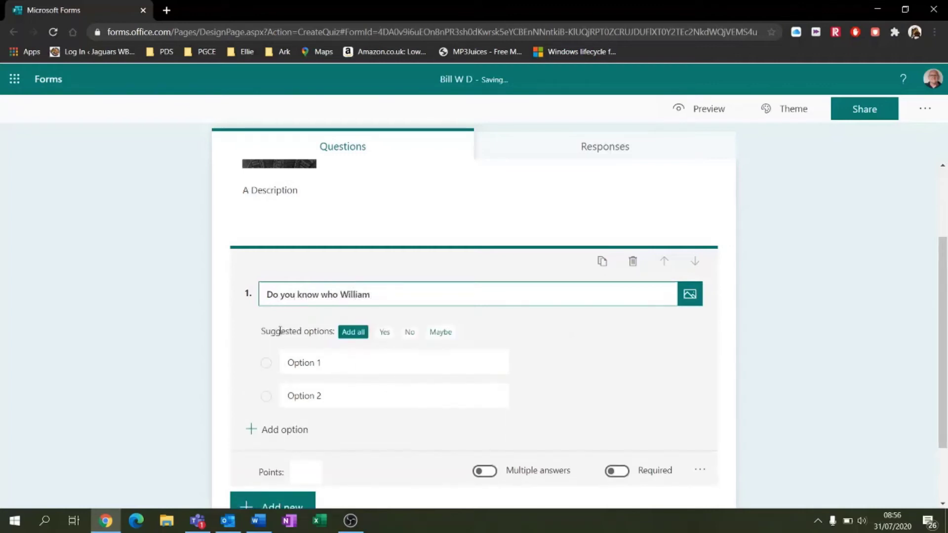
pyautogui.write('Shakespeare is?')
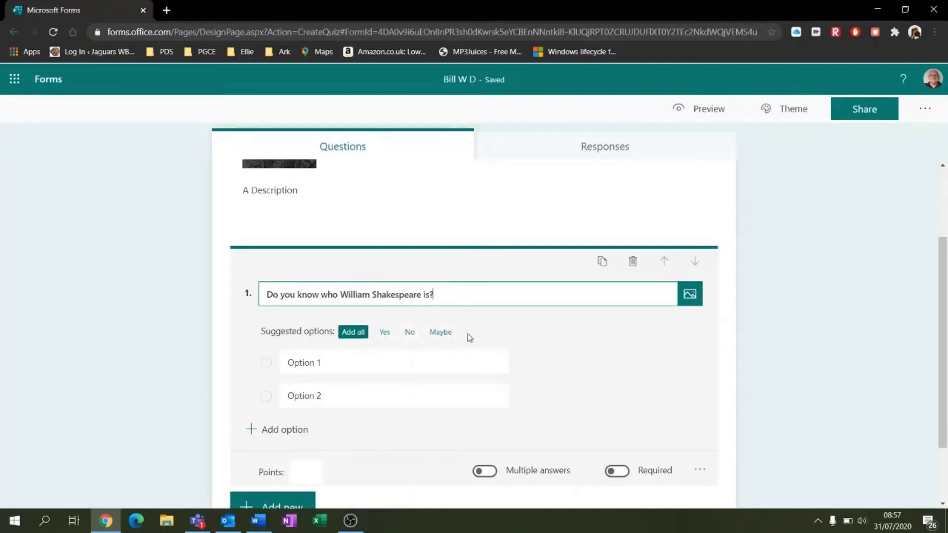
# Use the suggested answers Yes and No as the question's two options, and remove the extra third option
pyautogui.click(385, 336)
pyautogui.click(384, 334)
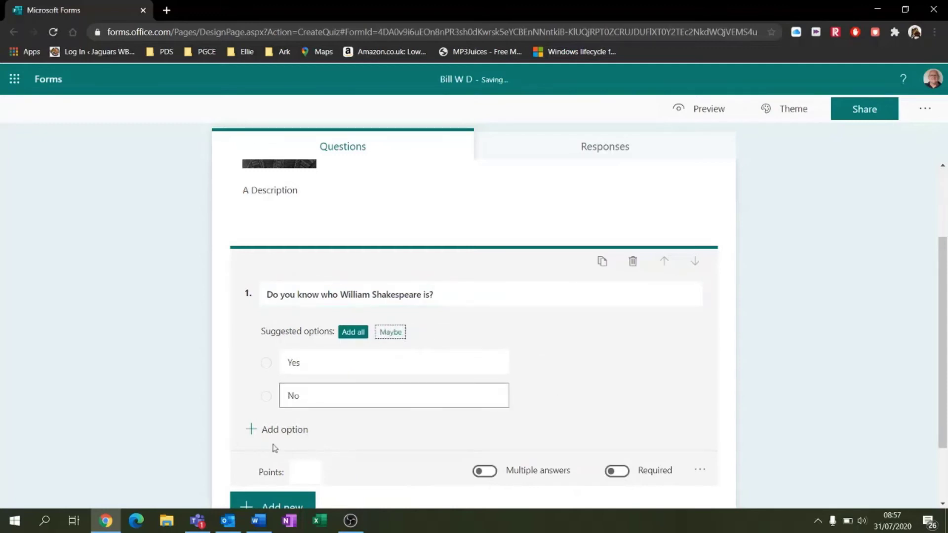
pyautogui.click(285, 435)
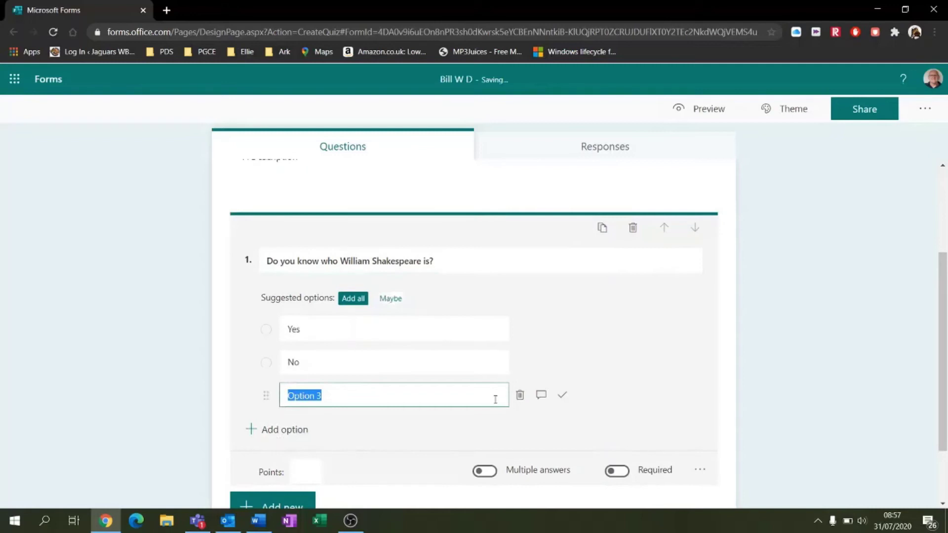
pyautogui.click(519, 395)
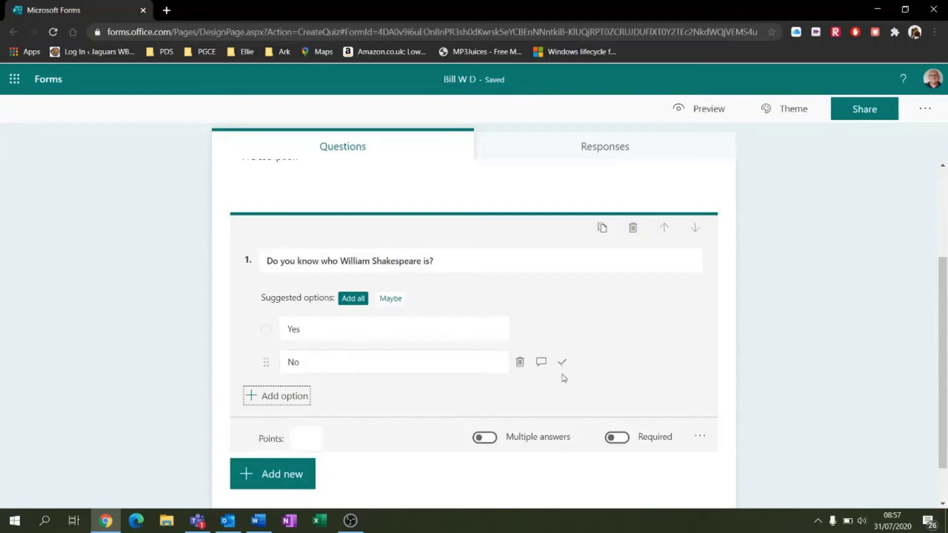
# Try allowing multiple answers with both Yes and No marked correct, and return the question to a single answer with none marked
pyautogui.click(485, 438)
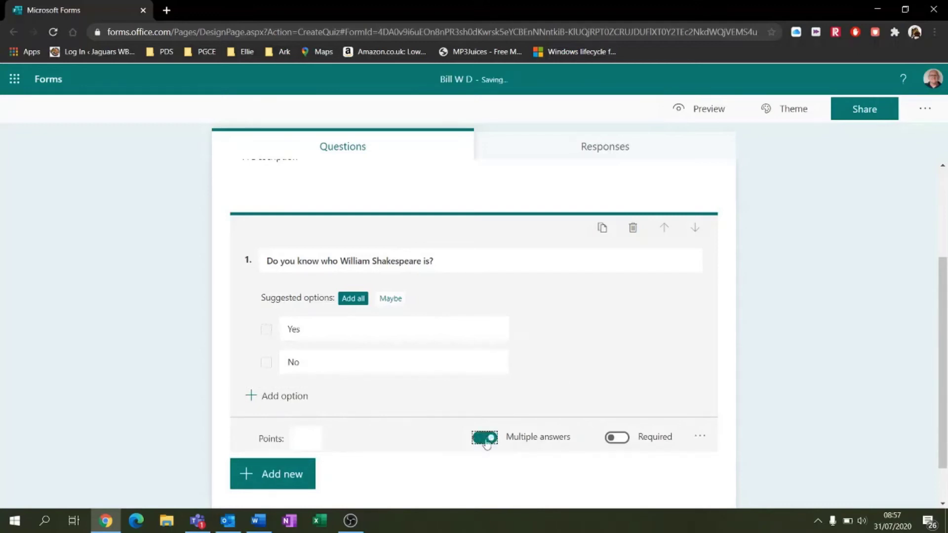
pyautogui.click(563, 330)
pyautogui.click(561, 365)
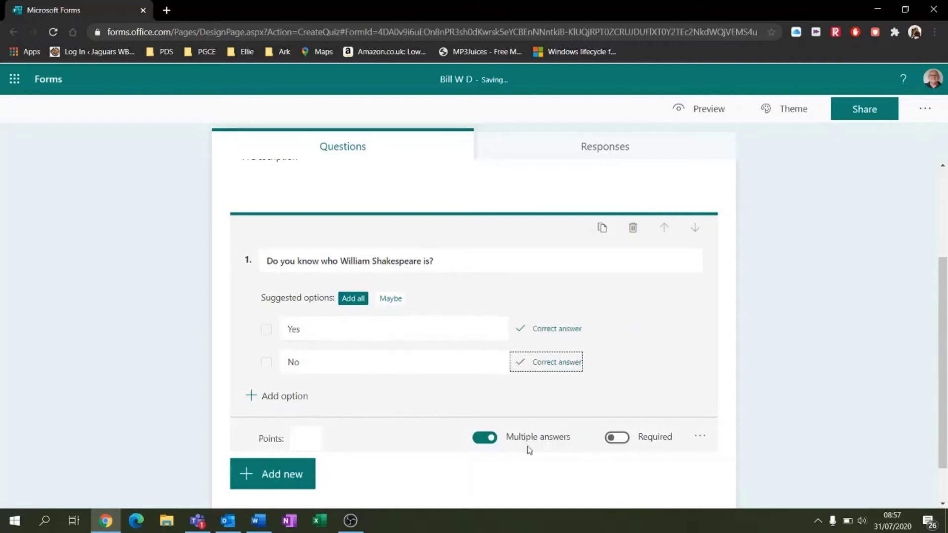
pyautogui.click(484, 438)
pyautogui.click(567, 331)
pyautogui.click(401, 412)
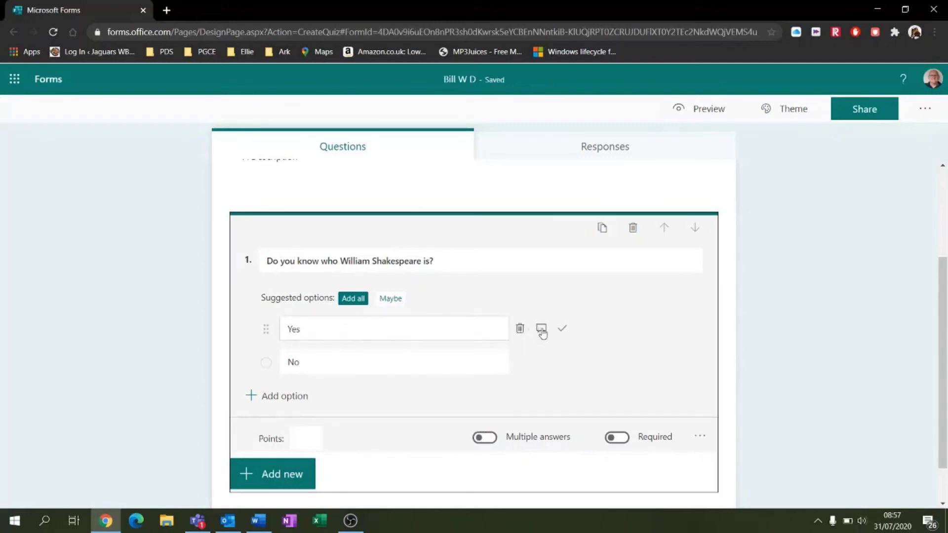
# Add the message "well done" for respondents who select Yes, make question 1 required, and check its additional settings
pyautogui.click(541, 329)
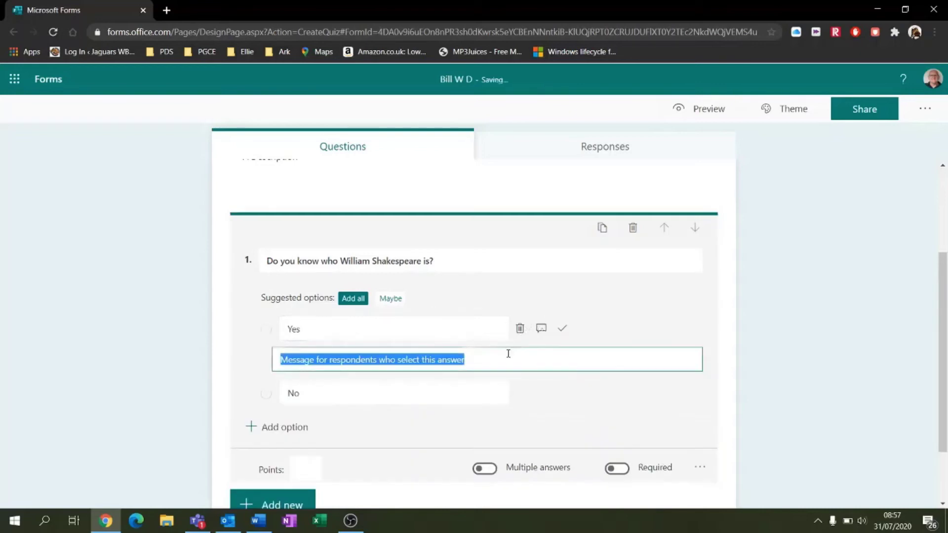
pyautogui.write('well done')
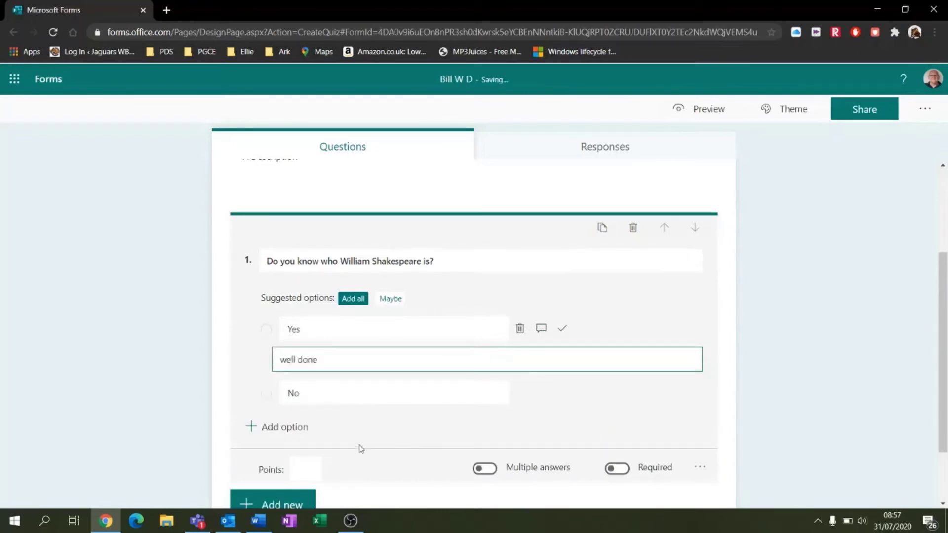
pyautogui.click(306, 466)
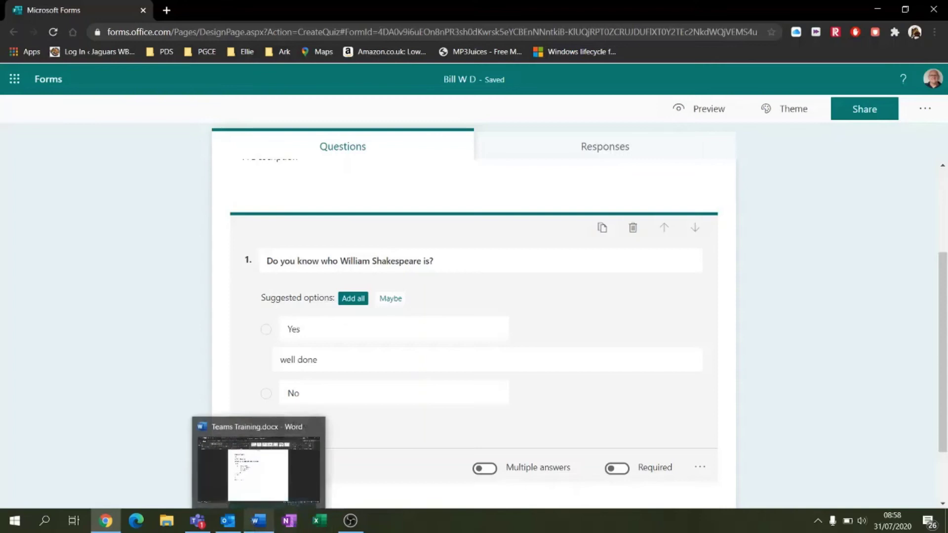
pyautogui.click(616, 471)
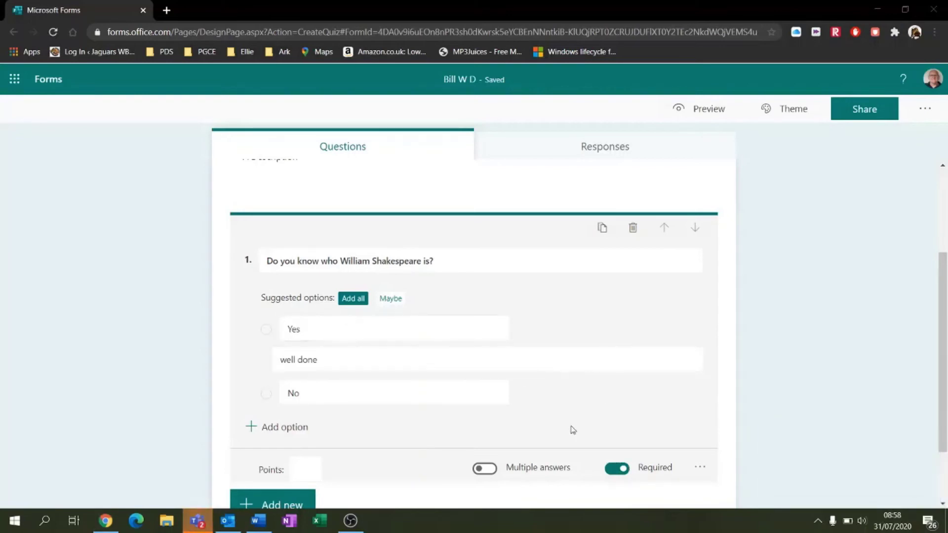
pyautogui.click(699, 469)
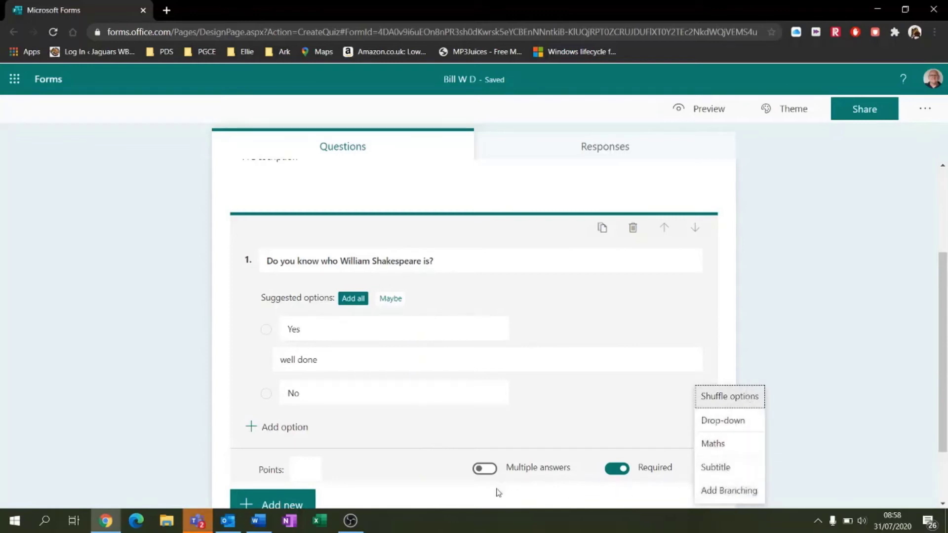
pyautogui.click(467, 477)
# Add a text question asking "Which of his plays is the most famous?"
pyautogui.click(296, 424)
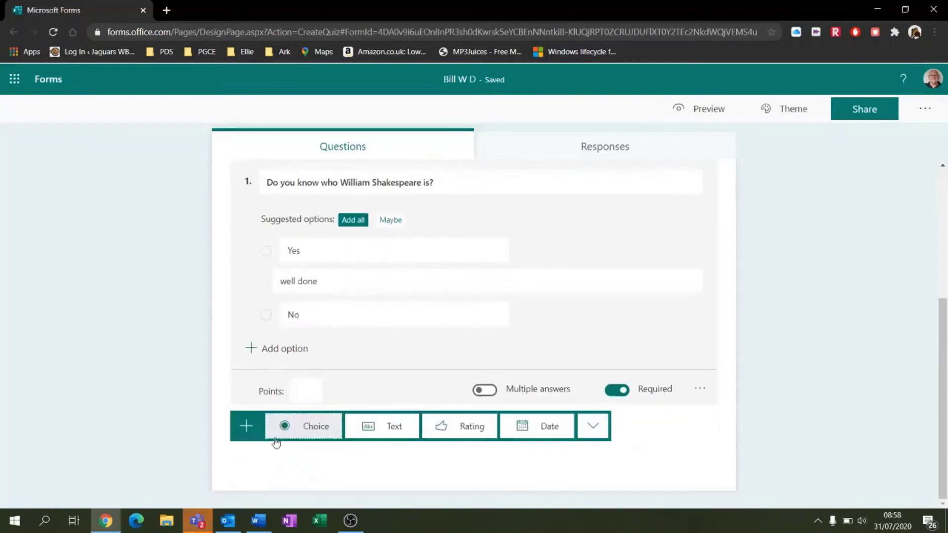
pyautogui.click(398, 428)
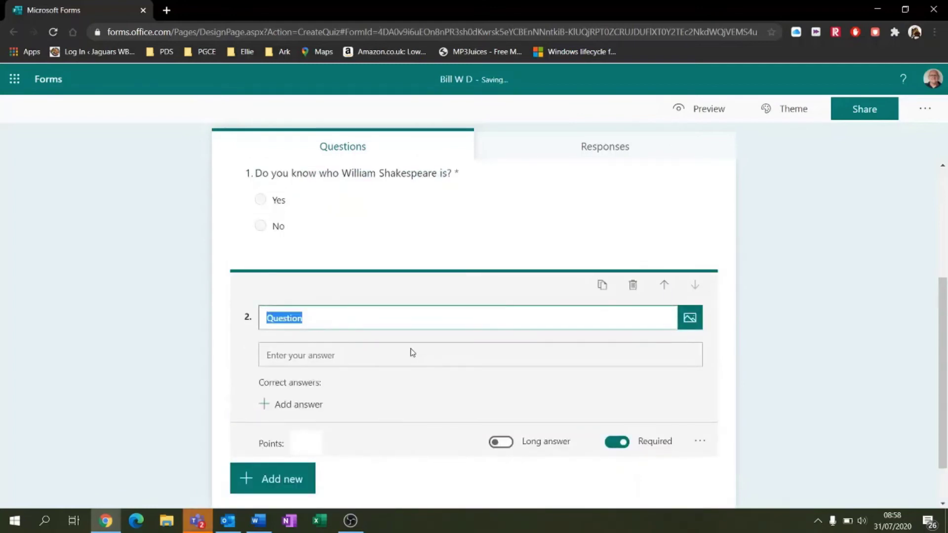
pyautogui.write('Which of his pl')
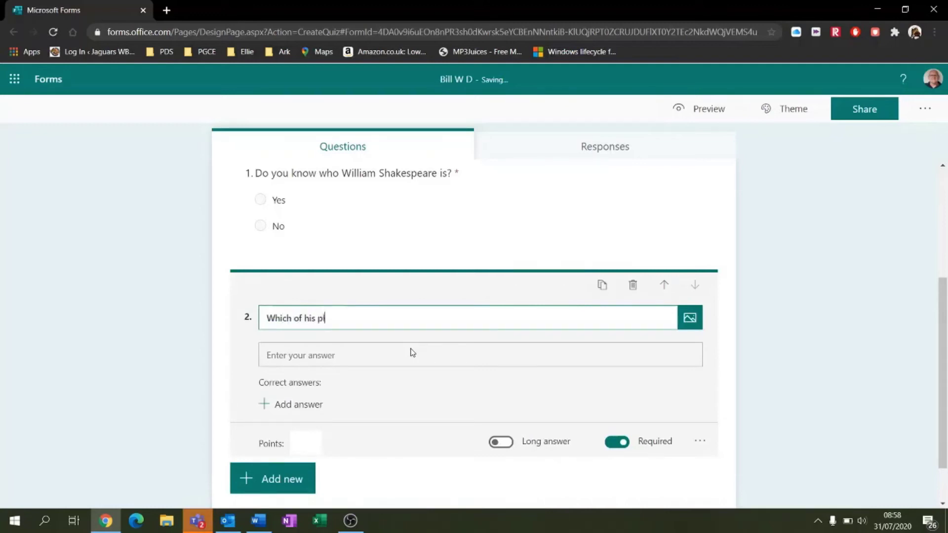
pyautogui.write('ays is the most famous')
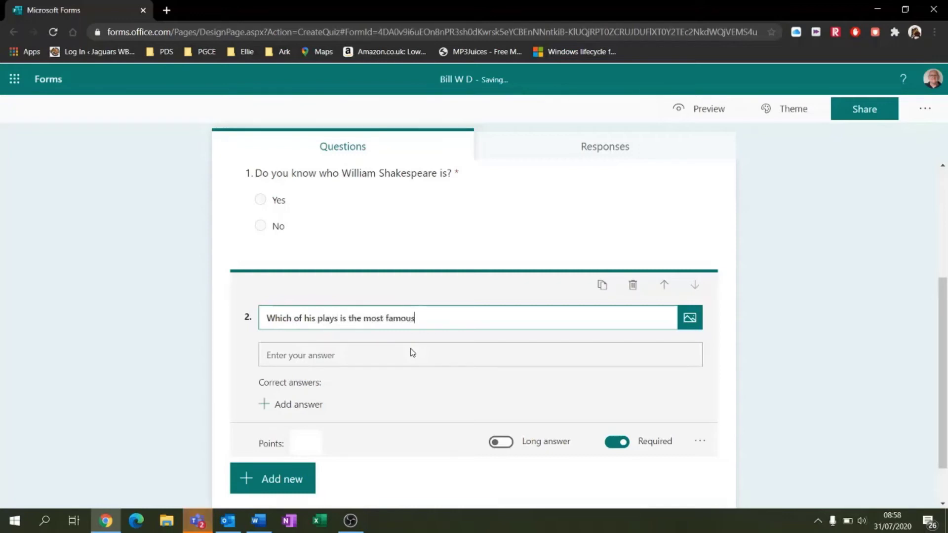
pyautogui.write('?')
# Enter "romeo and juliet" and "macbeth" as correct answers for question 2
pyautogui.click(308, 409)
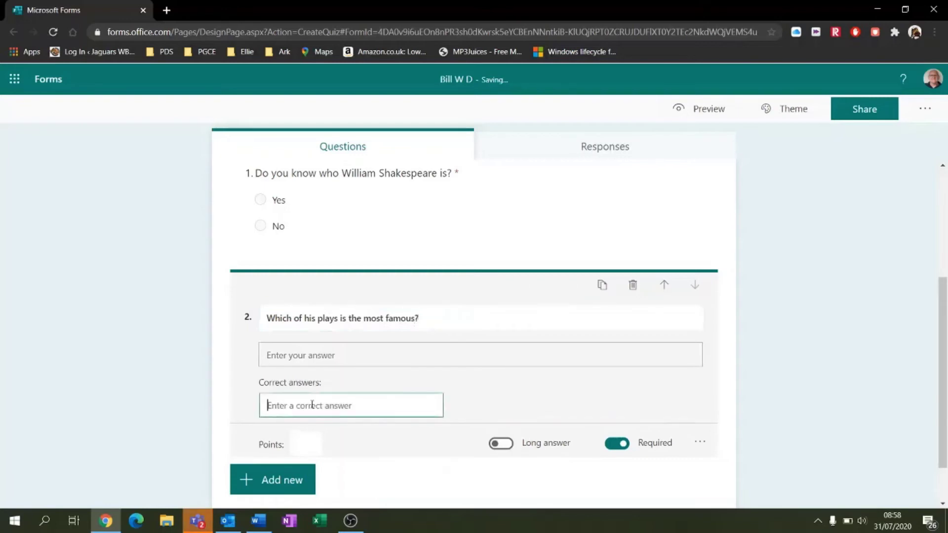
pyautogui.write('romeo and Juliet')
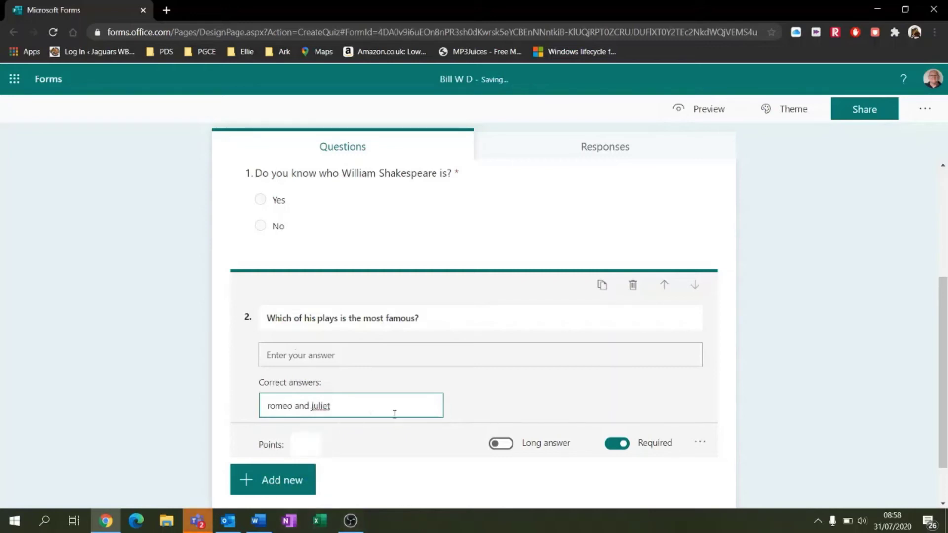
pyautogui.click(485, 414)
pyautogui.click(423, 405)
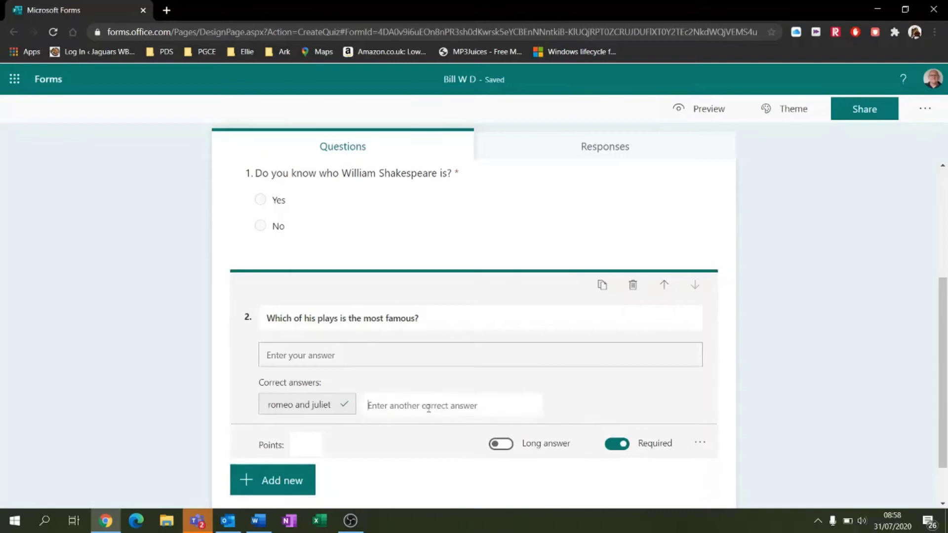
pyautogui.write('m')
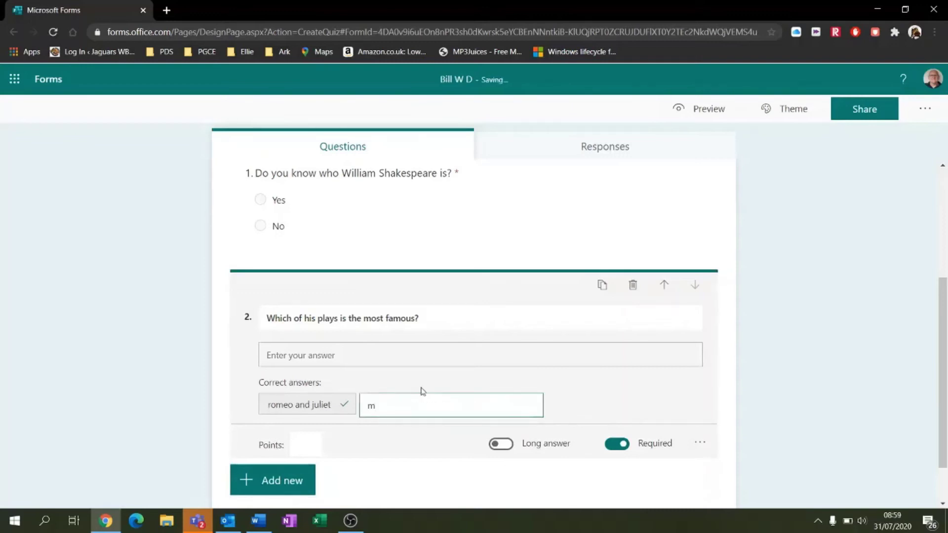
pyautogui.write('acbeth')
pyautogui.click(590, 399)
# Add the alternative spelling "mcbeth" as a further correct answer for question 2
pyautogui.click(492, 406)
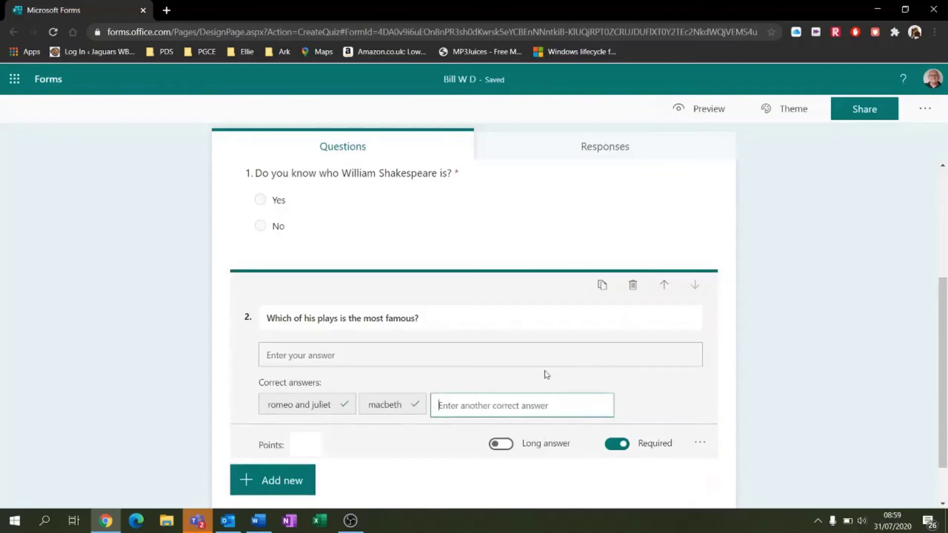
pyautogui.write('m')
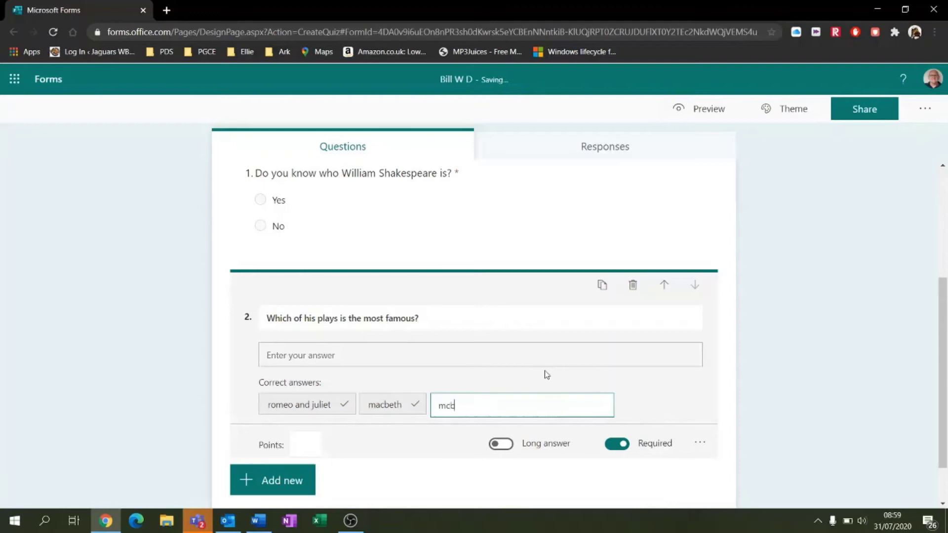
pyautogui.moveTo(381, 414)
pyautogui.write('cbeth')
pyautogui.click(645, 389)
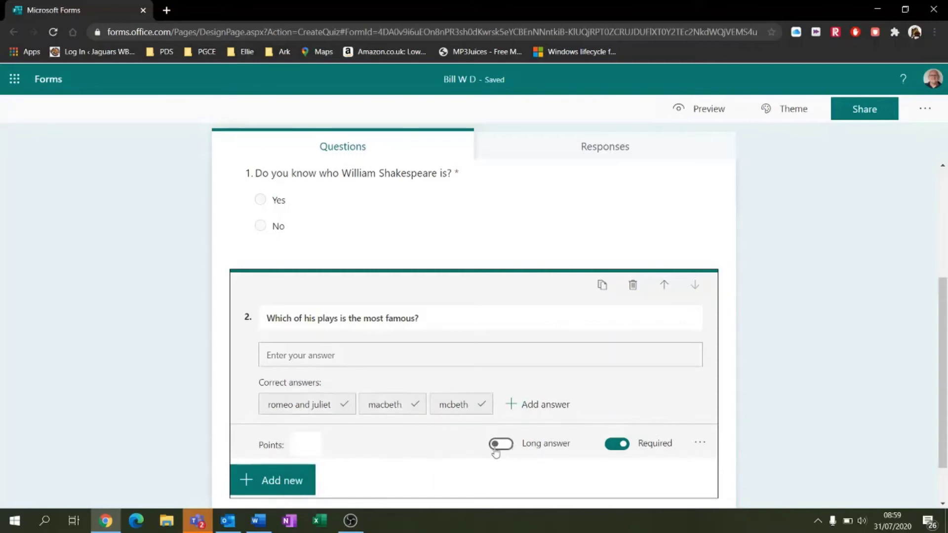
pyautogui.scroll(-2, 533, 445)
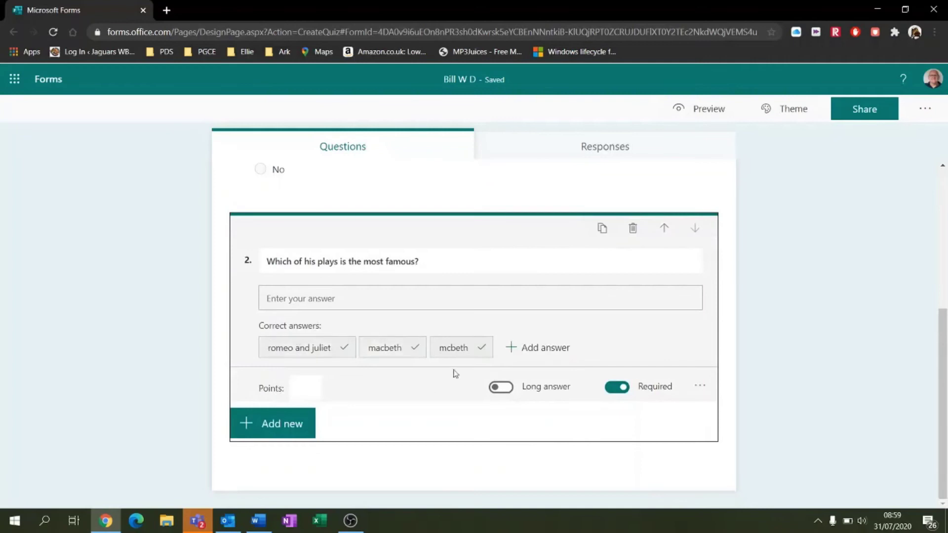
# Try the long-answer format on question 2, restore the short answer, and make the question optional
pyautogui.click(500, 387)
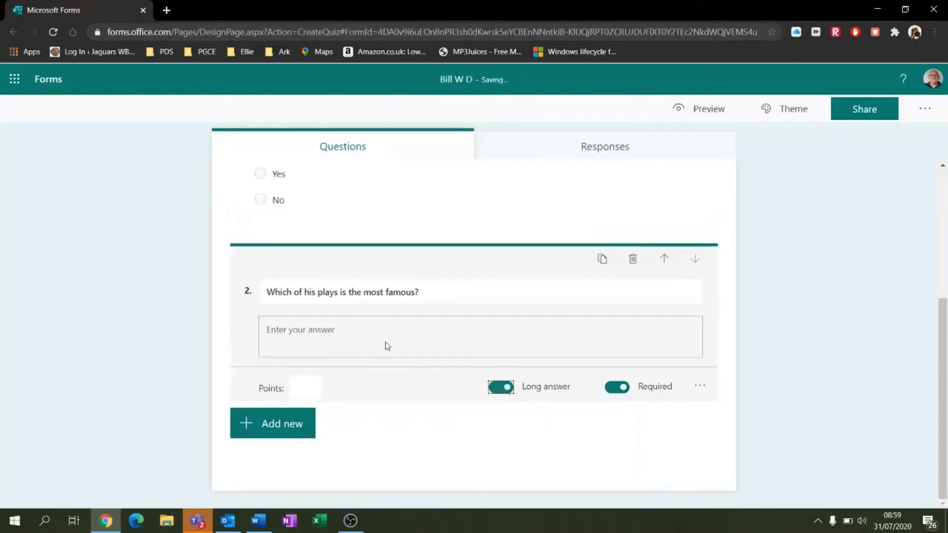
pyautogui.click(508, 387)
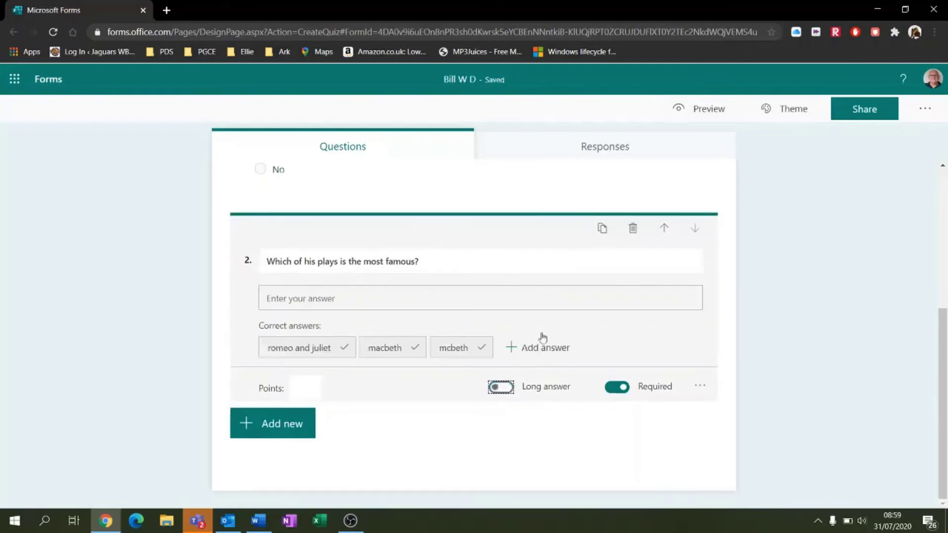
pyautogui.click(626, 390)
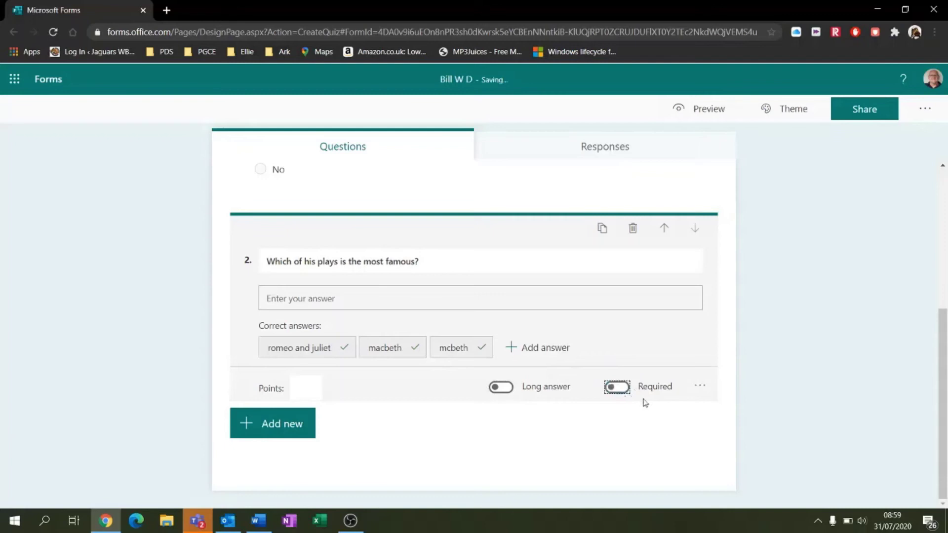
pyautogui.click(699, 385)
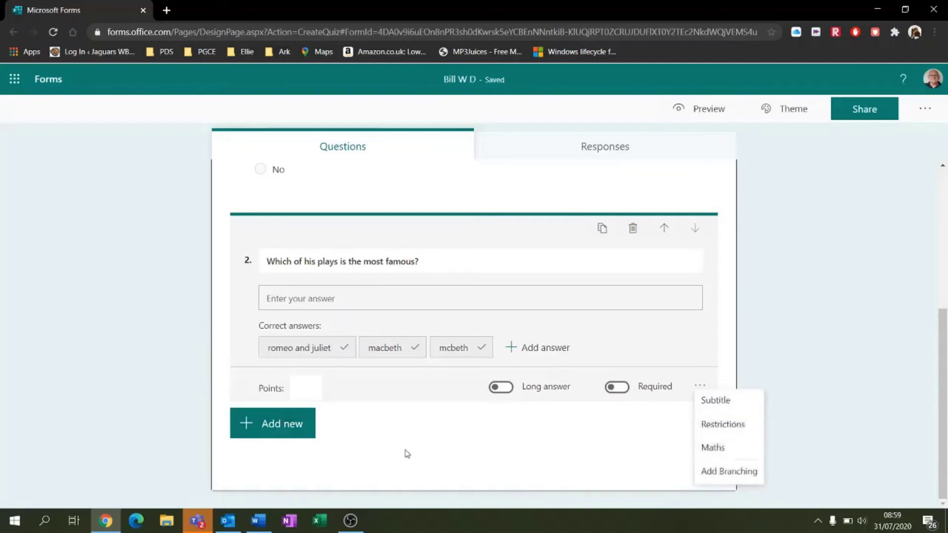
pyautogui.click(419, 447)
# Add a rating question as question 3 with the text "Ho much do you like Bill?"
pyautogui.click(272, 423)
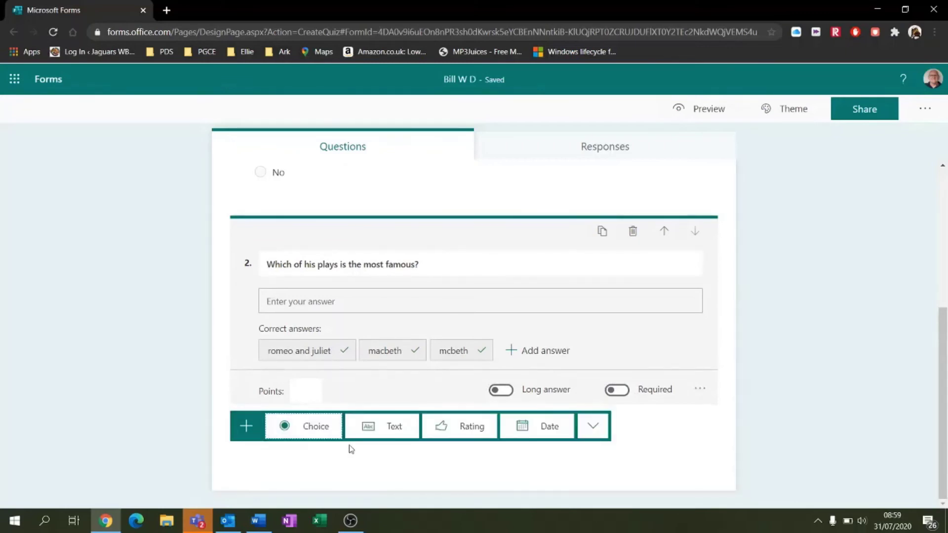
pyautogui.click(445, 429)
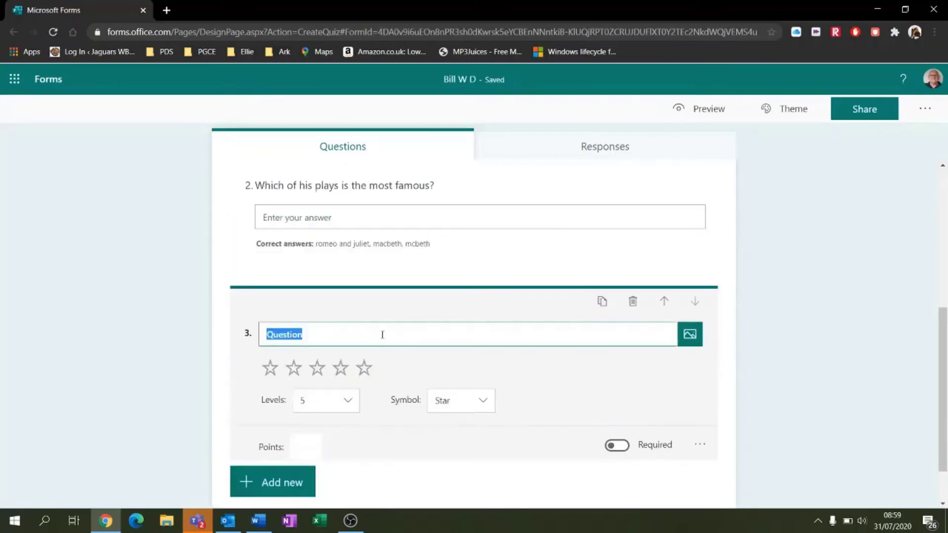
pyautogui.write('Ho wmuch do you lil')
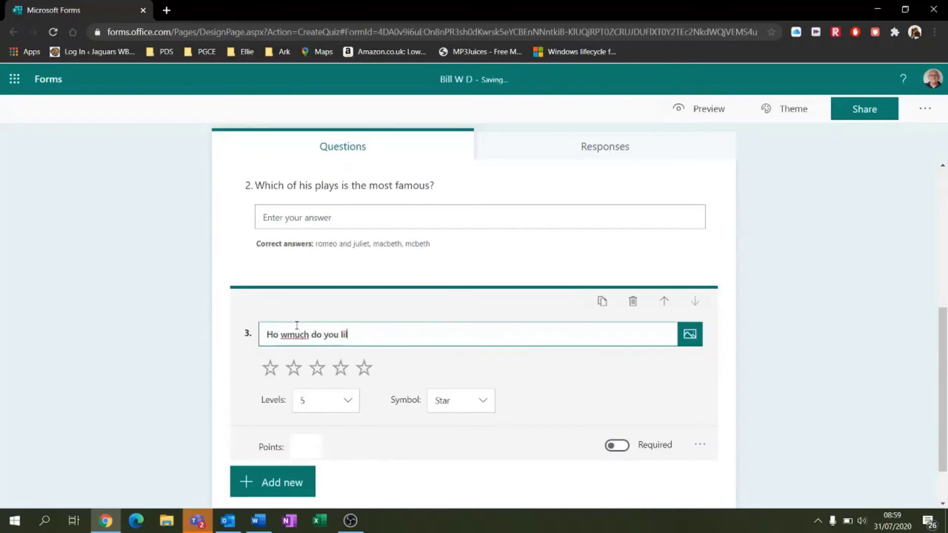
pyautogui.press('BackSpace')
pyautogui.write('ke ')
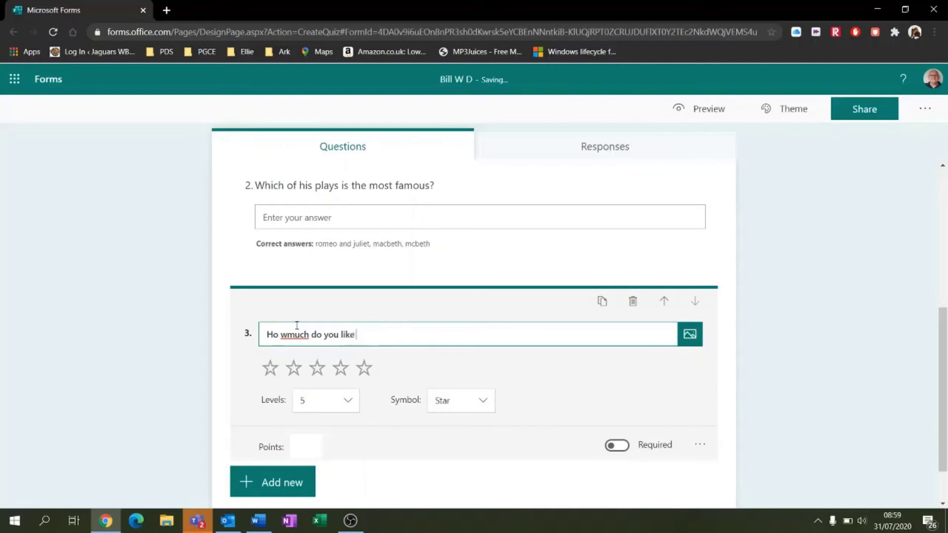
pyautogui.write('Bill?')
pyautogui.click(286, 335)
pyautogui.press('BackSpace')
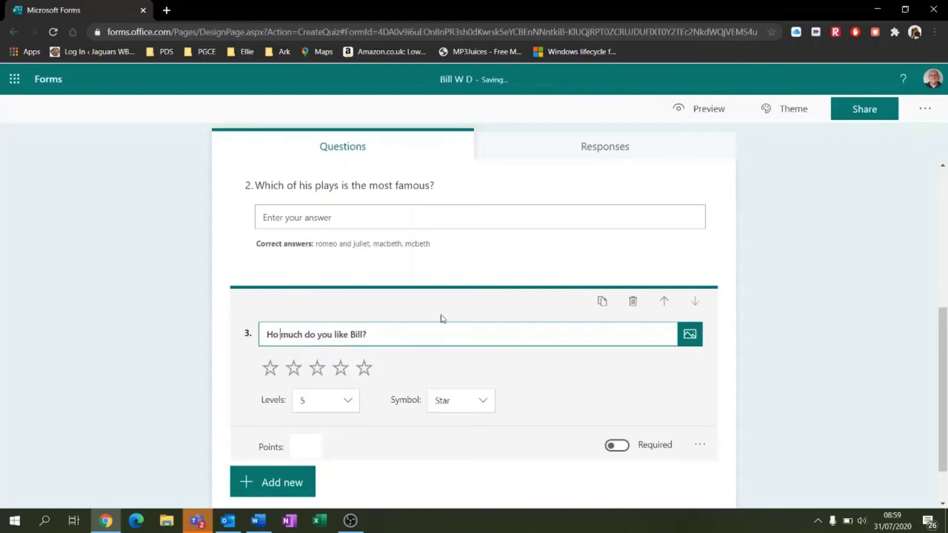
# Check which numbers of rating levels are available for question 3
pyautogui.scroll(-2, 443, 323)
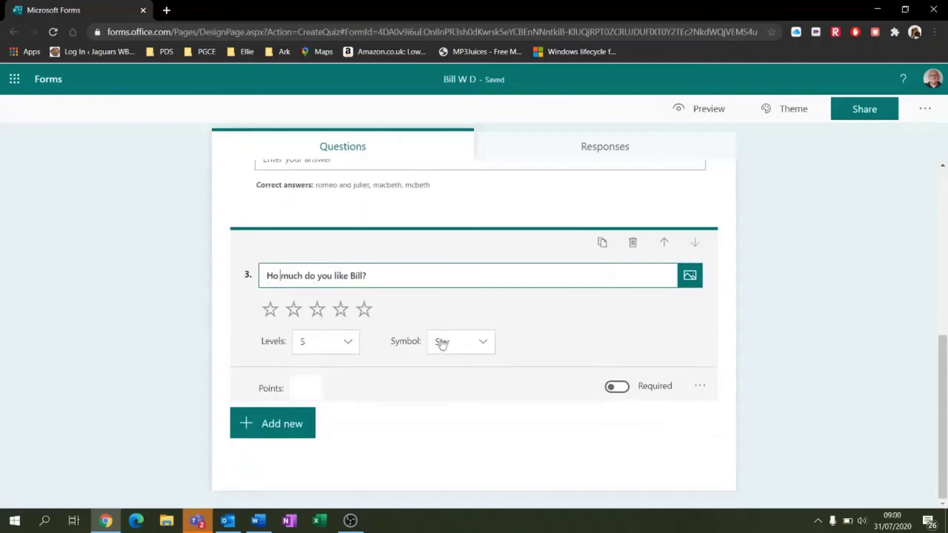
pyautogui.click(346, 341)
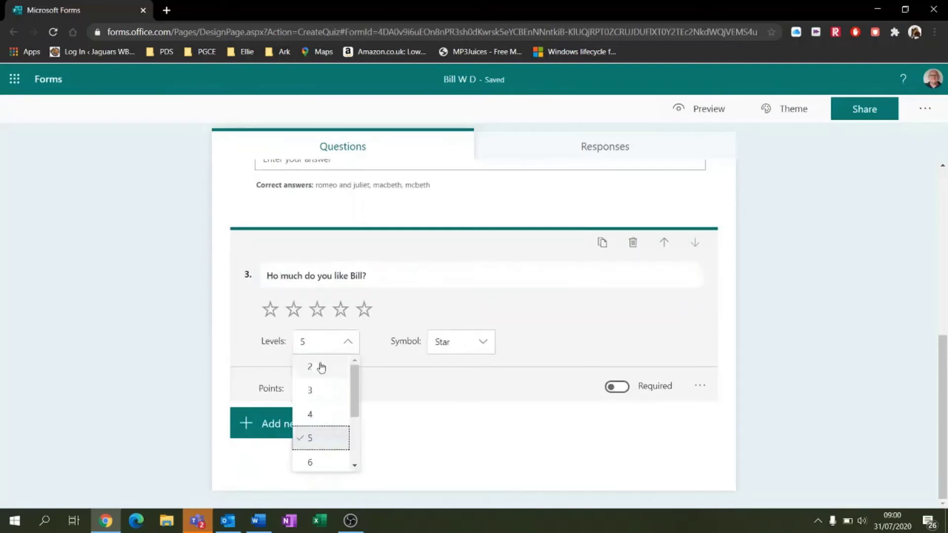
pyautogui.scroll(-2, 322, 369)
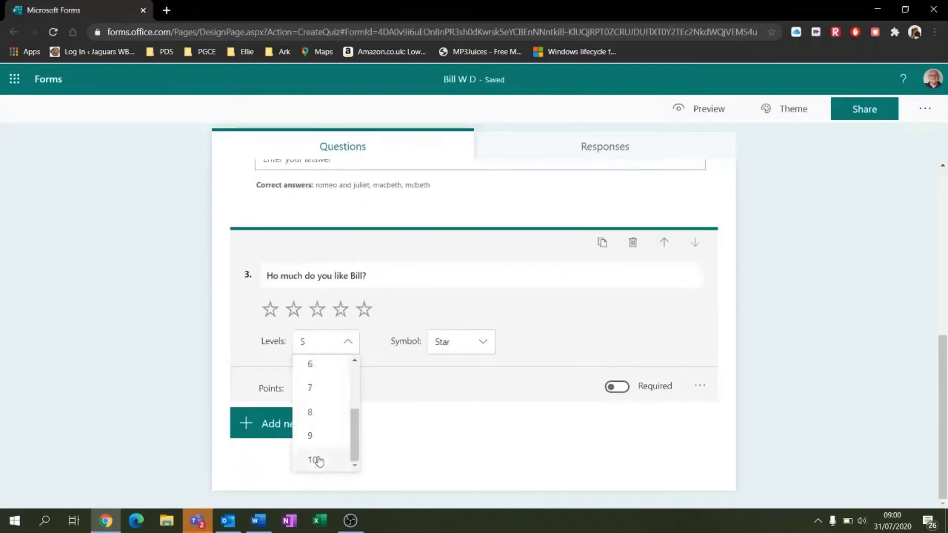
pyautogui.click(459, 268)
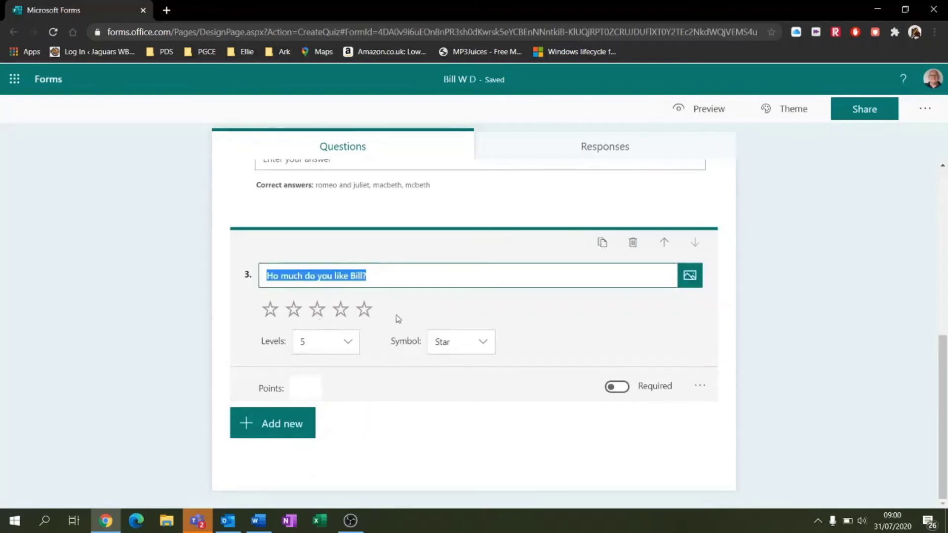
pyautogui.click(320, 318)
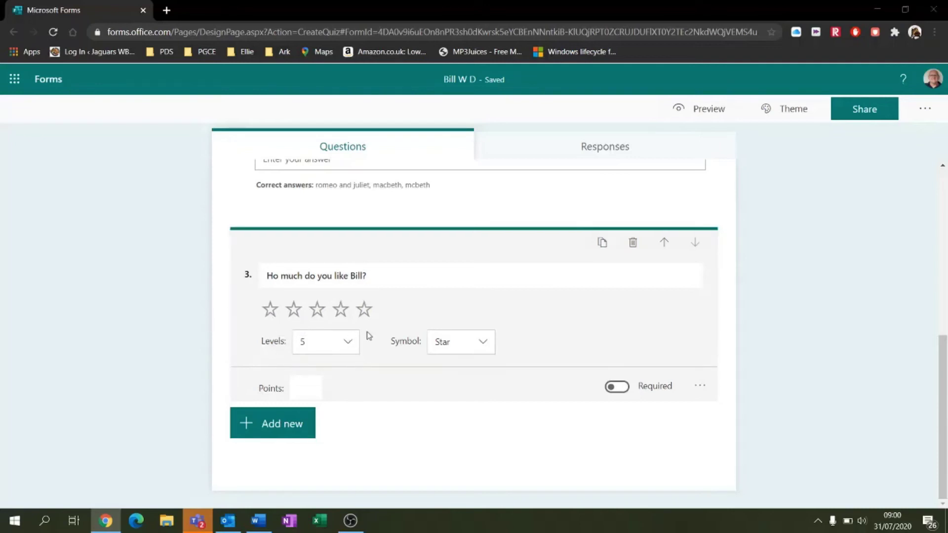
# Try numbers as the rating symbol for question 3 and switch back to stars
pyautogui.click(469, 342)
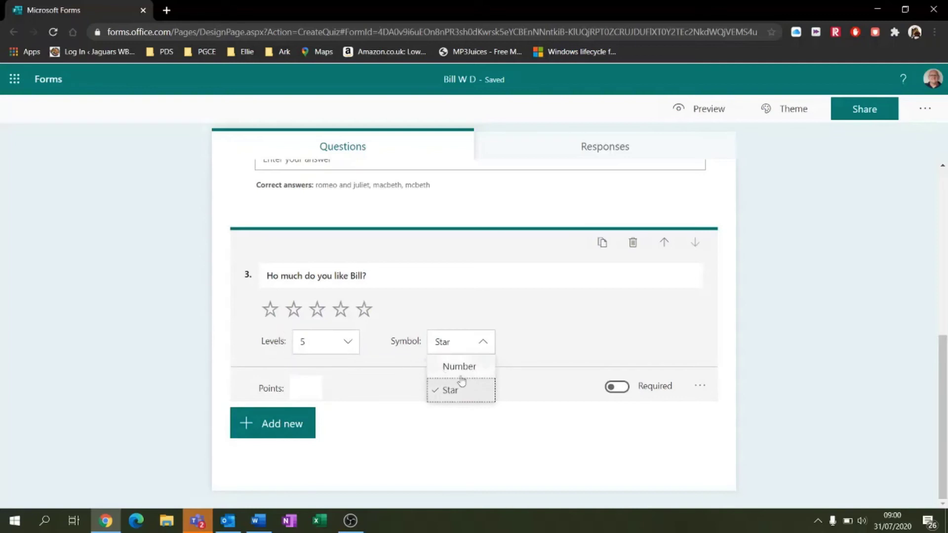
pyautogui.click(469, 369)
pyautogui.click(469, 342)
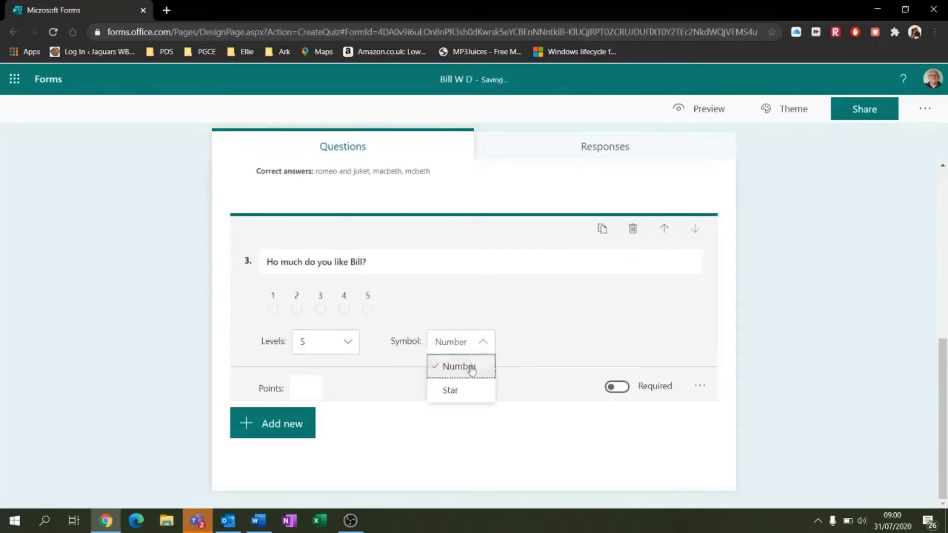
pyautogui.click(464, 391)
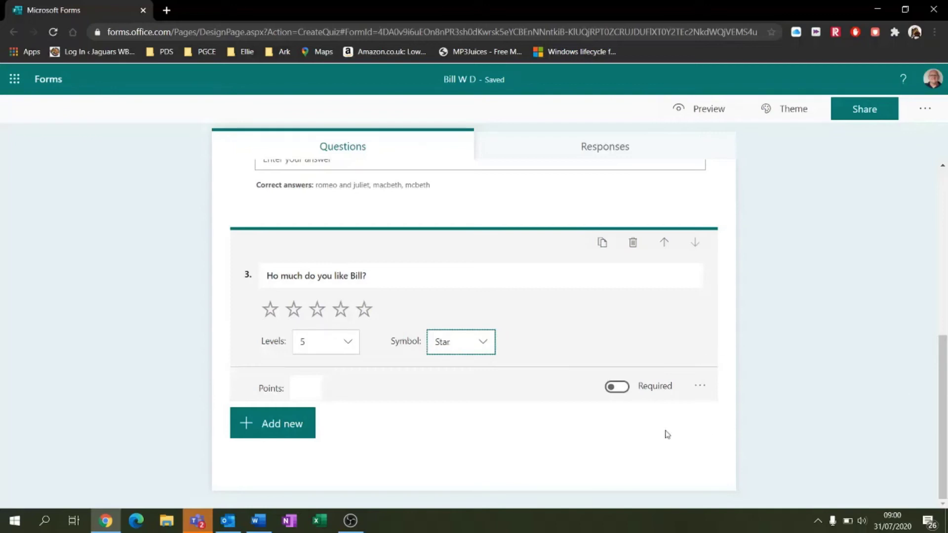
# Add a ranking question as question 4 with the text "Put these plays in order of writing"
pyautogui.click(262, 420)
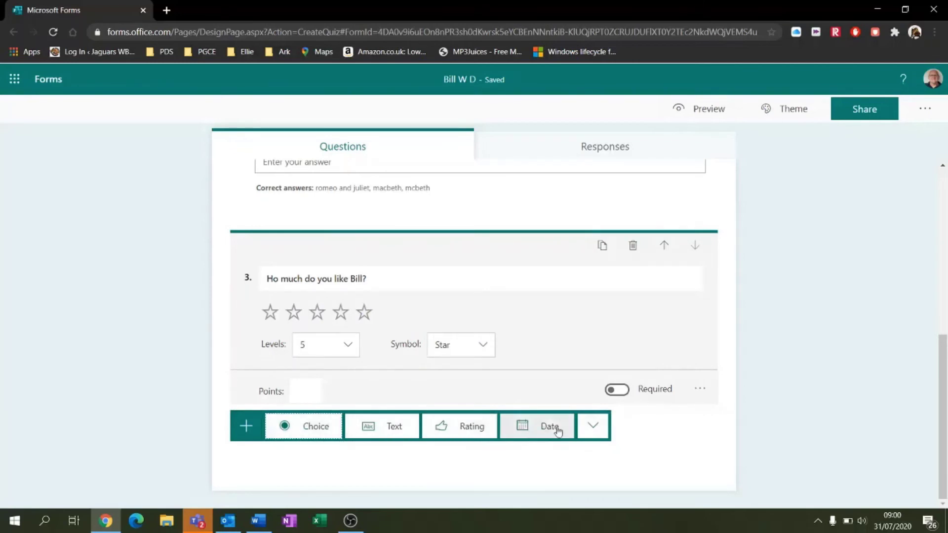
pyautogui.click(595, 428)
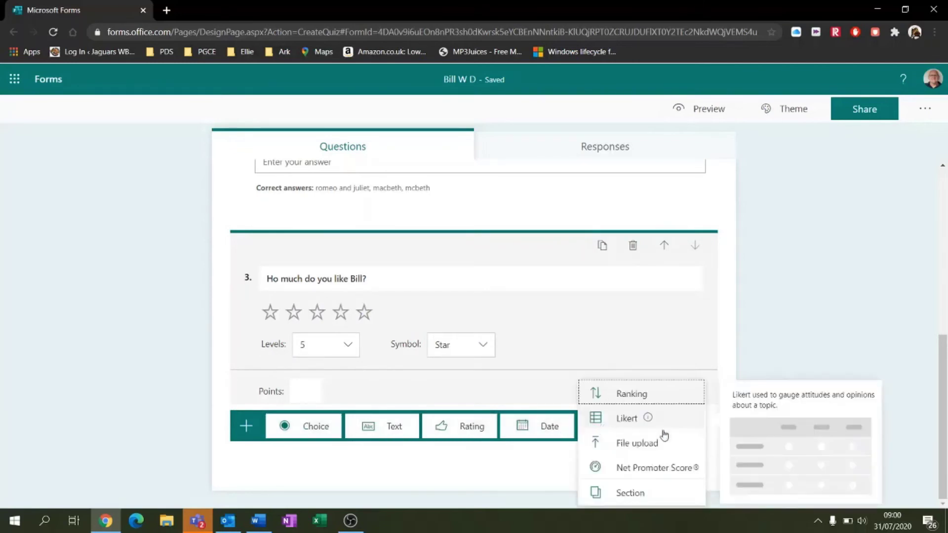
pyautogui.click(635, 395)
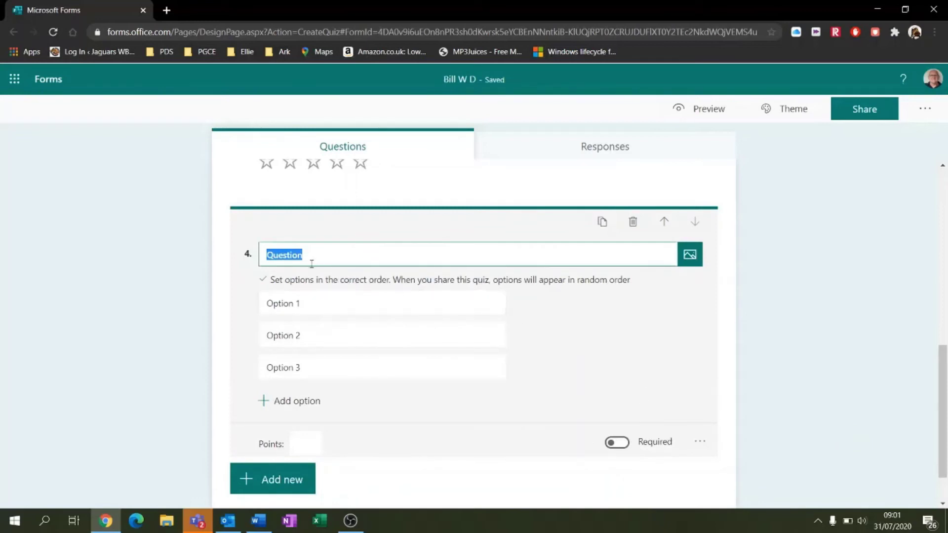
pyautogui.write('Put these')
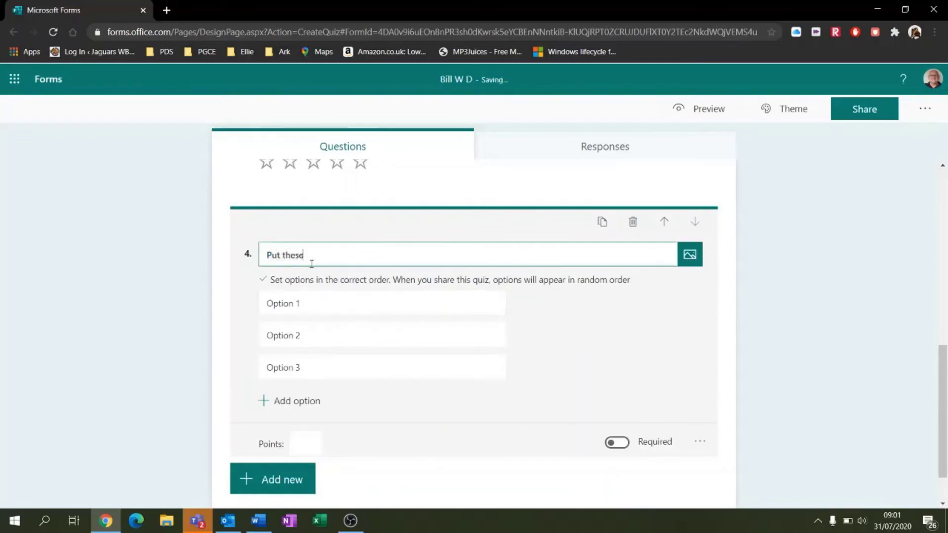
pyautogui.write(' plays in order of release')
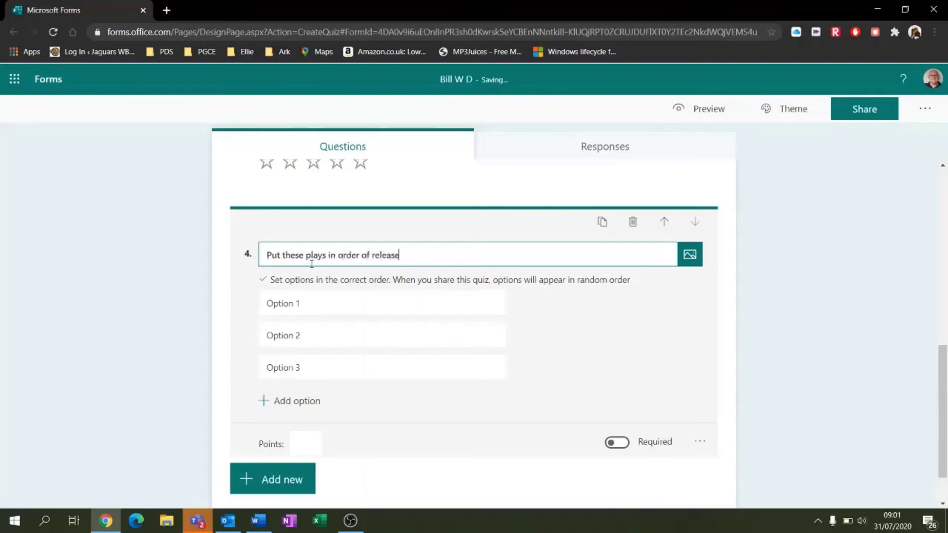
pyautogui.press('BackSpace')
pyautogui.press('BackSpace')
pyautogui.press('BackSpace')
pyautogui.press('BackSpace')
pyautogui.press('BackSpace')
pyautogui.press('BackSpace')
pyautogui.press('BackSpace')
pyautogui.write('writing')
# Enter "Merchant of Venice" and "MacBeth" as the first two ranking options of question 4
pyautogui.click(331, 303)
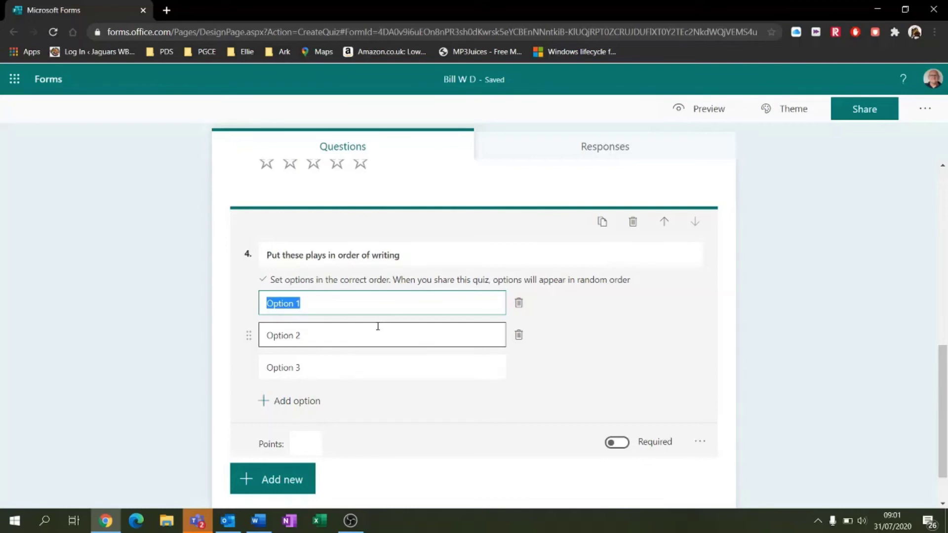
pyautogui.write('Merchant of Venice')
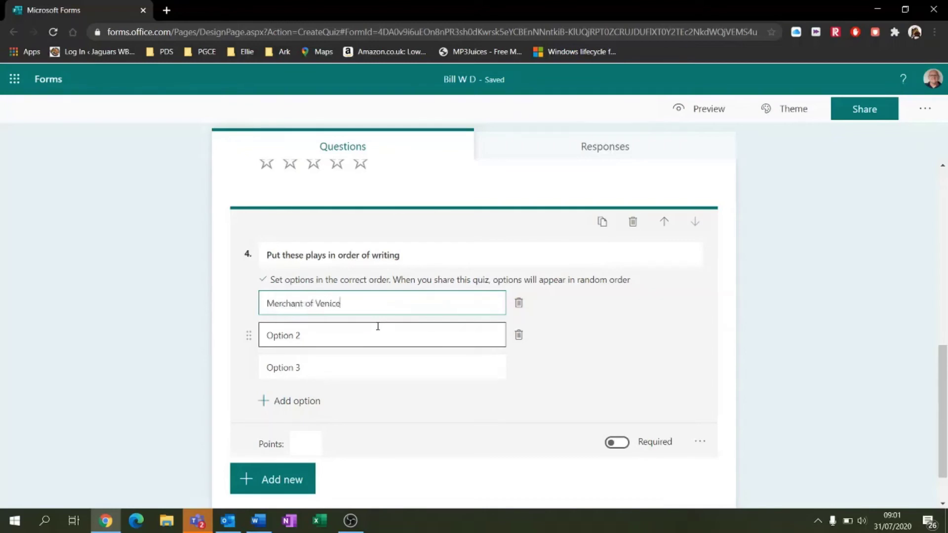
pyautogui.press('Tab')
pyautogui.press('Tab')
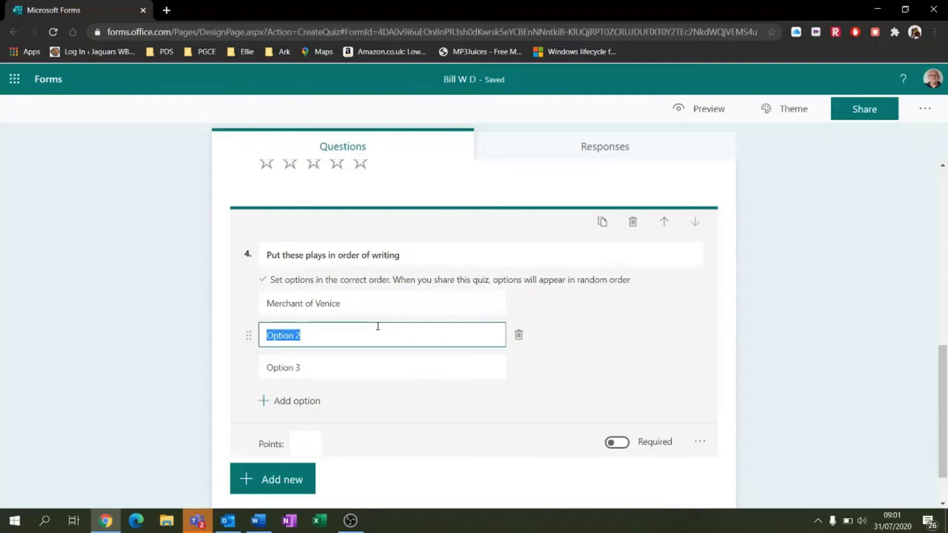
pyautogui.write('MacBeth')
# Enter "Rome & Juliet" as the third ranking option of question 4
pyautogui.press('Tab')
pyautogui.press('Tab')
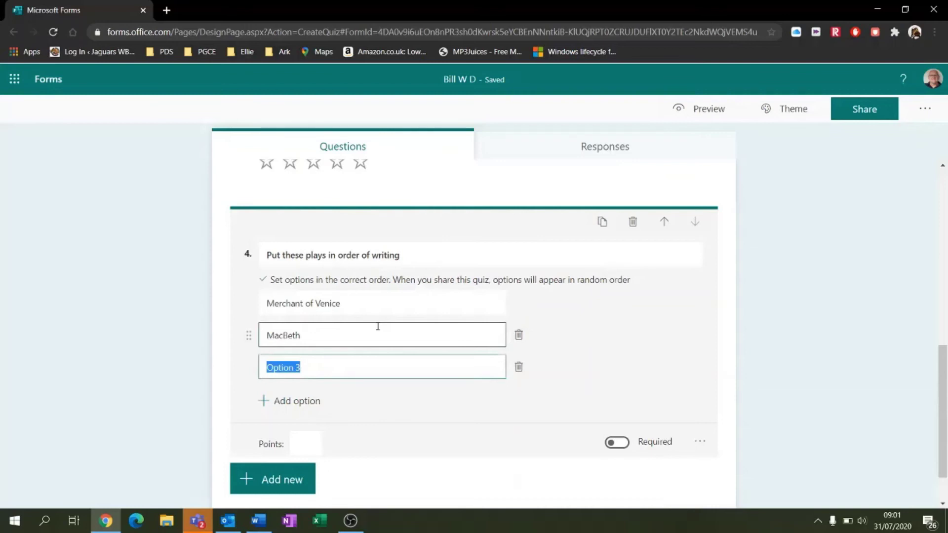
pyautogui.write('Romeo')
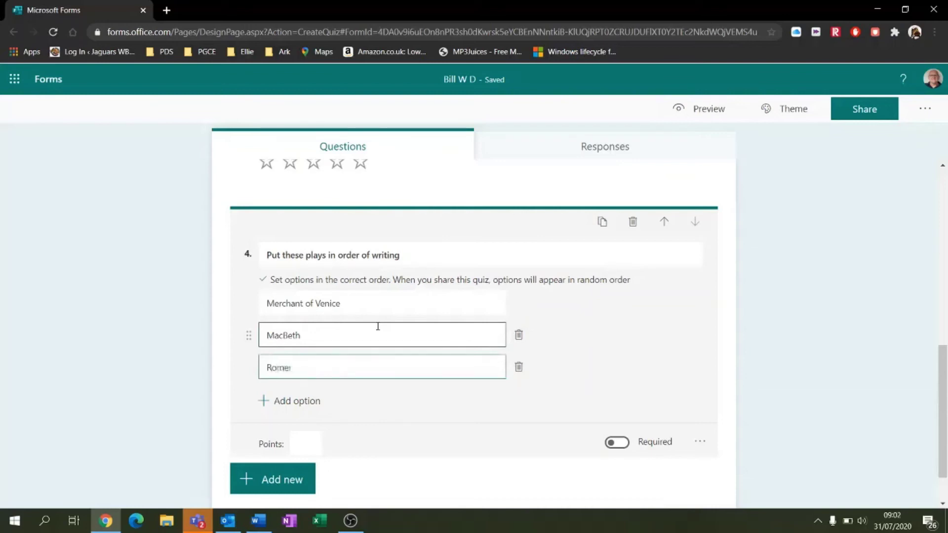
pyautogui.write('0')
pyautogui.write(' & Juliet')
pyautogui.press('Left')
pyautogui.press('Left')
pyautogui.press('Left')
pyautogui.press('Left')
pyautogui.press('Left')
pyautogui.press('Left')
pyautogui.press('BackSpace')
pyautogui.press('End')
# Add "Othello" as a fourth ranking option to question 4 and check the question's additional settings
pyautogui.click(292, 404)
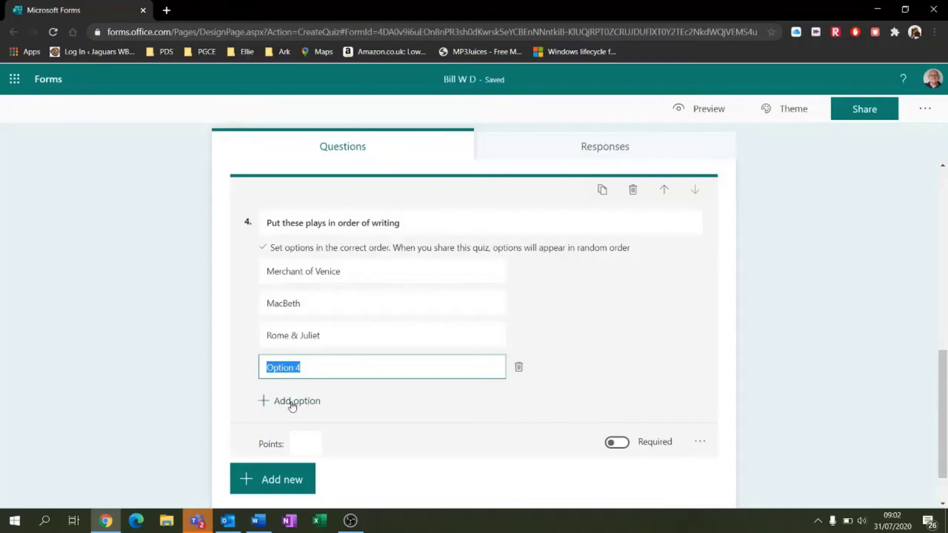
pyautogui.write('Othello')
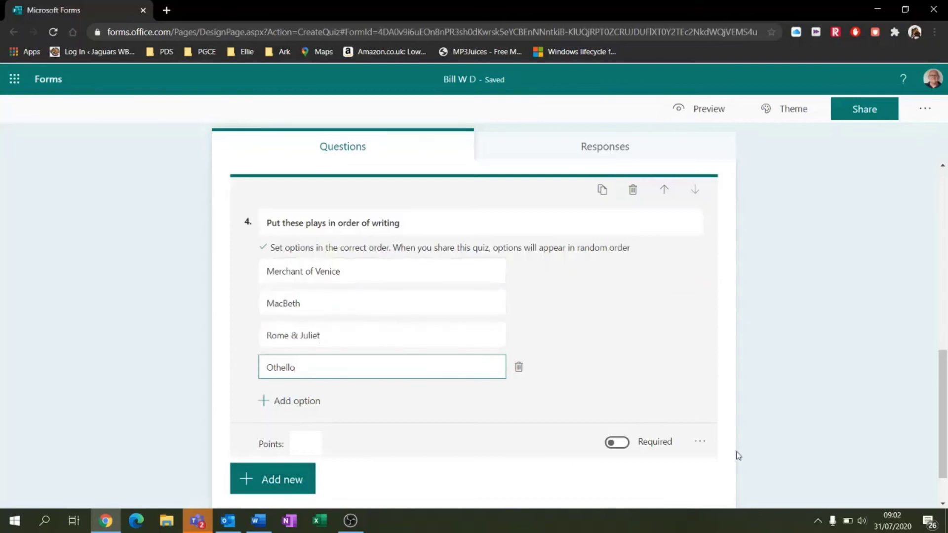
pyautogui.click(700, 441)
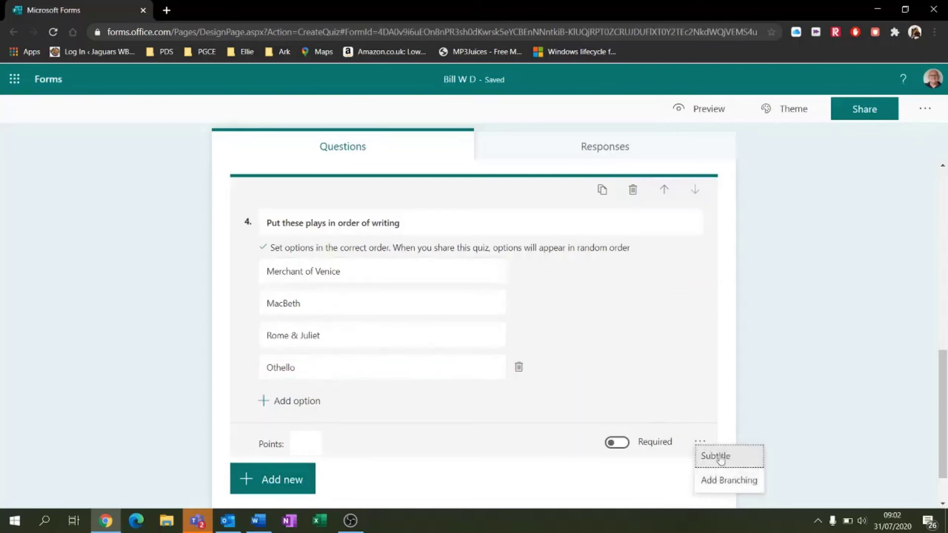
pyautogui.click(393, 474)
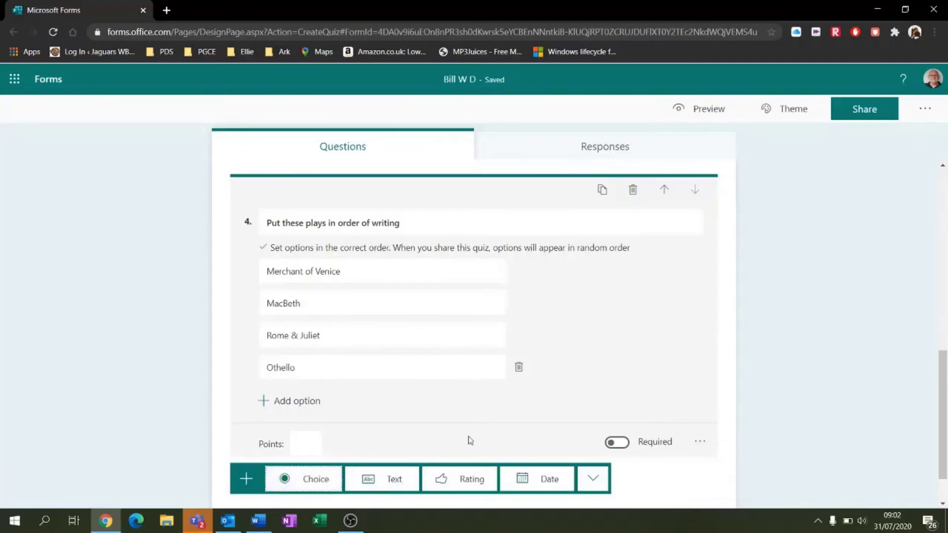
# Add a star rating question asking "How much did you like this quiz?" and make it required
pyautogui.scroll(-1, 470, 440)
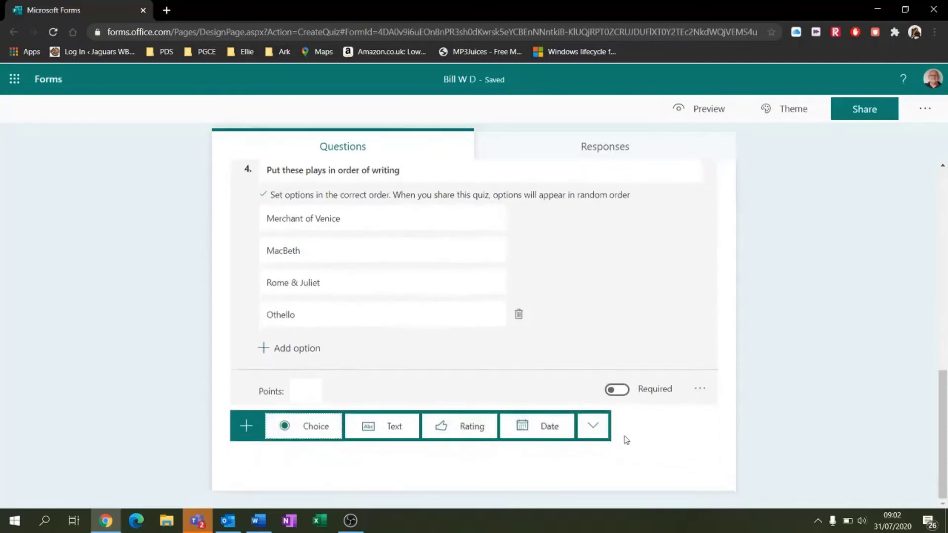
pyautogui.click(469, 428)
pyautogui.write('How m')
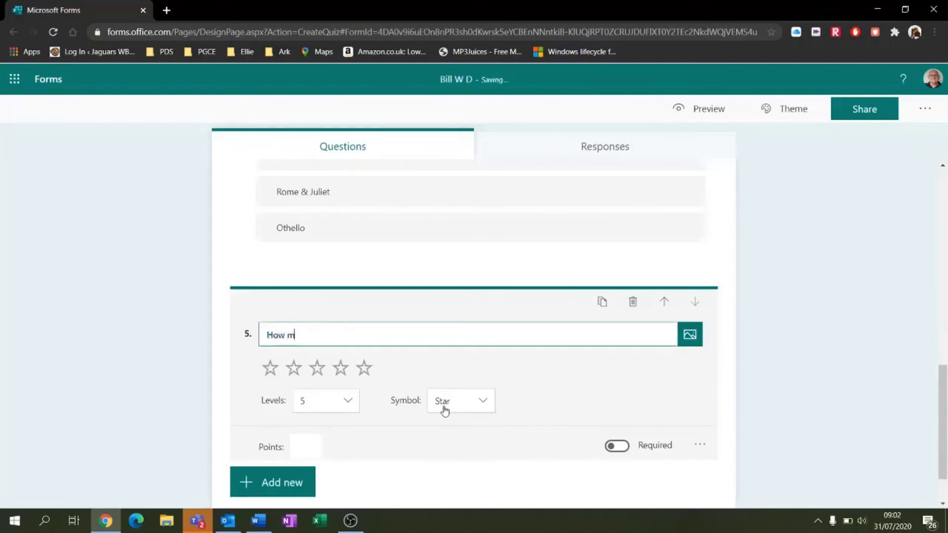
pyautogui.write('uch did you like this quiz?')
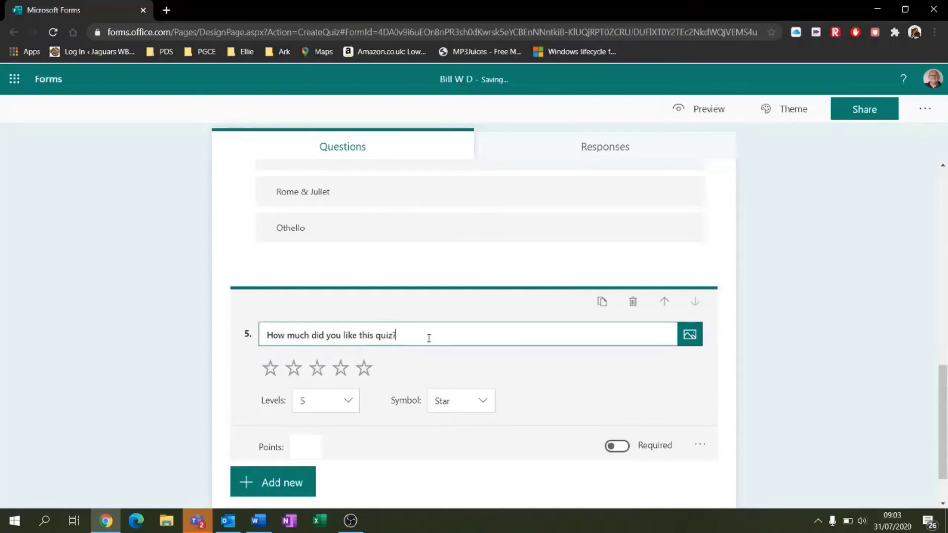
pyautogui.click(619, 448)
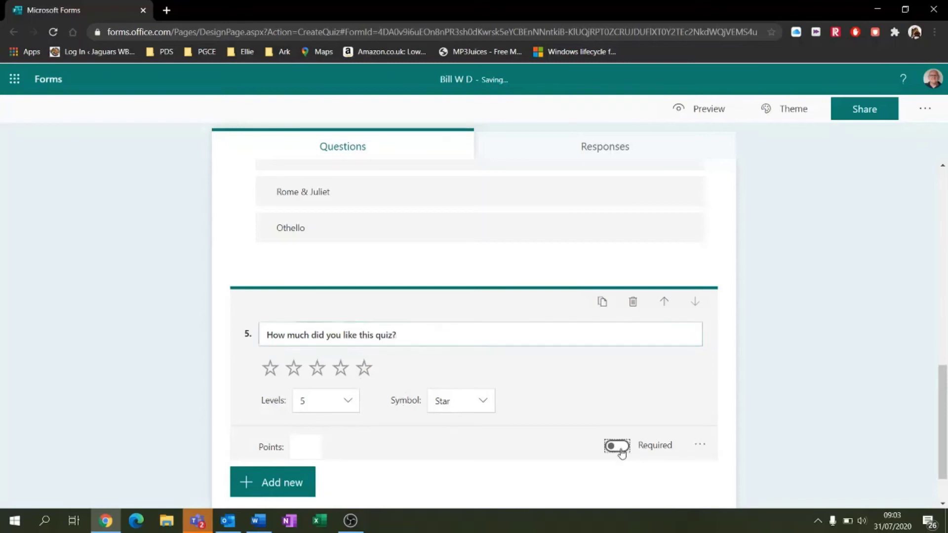
# Correct the title of the third question to "How much do you like Bill?"
pyautogui.scroll(-2, 469, 489)
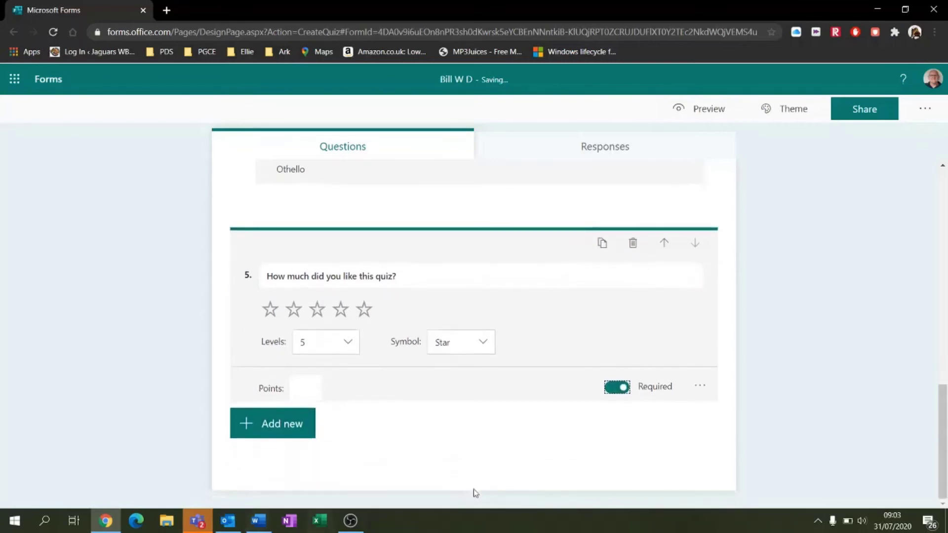
pyautogui.scroll(3, 474, 498)
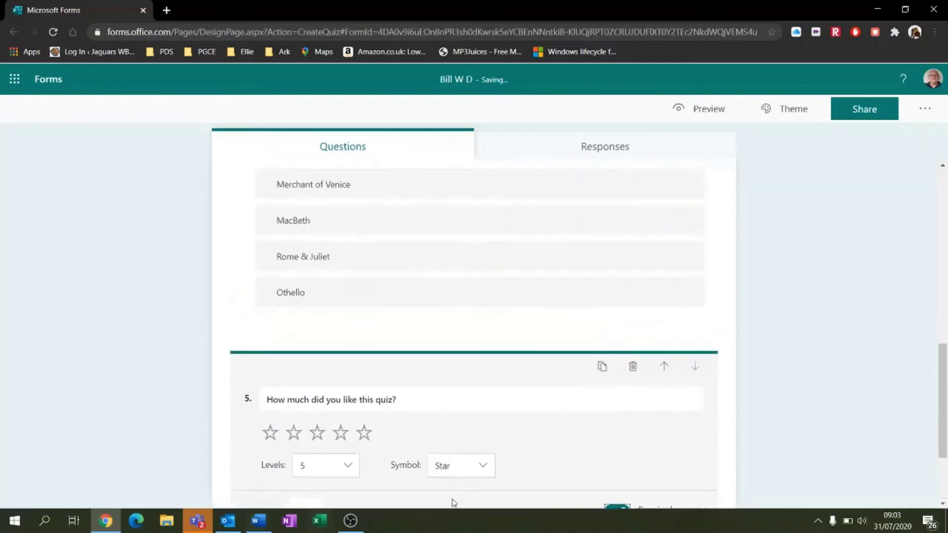
pyautogui.scroll(10, 453, 503)
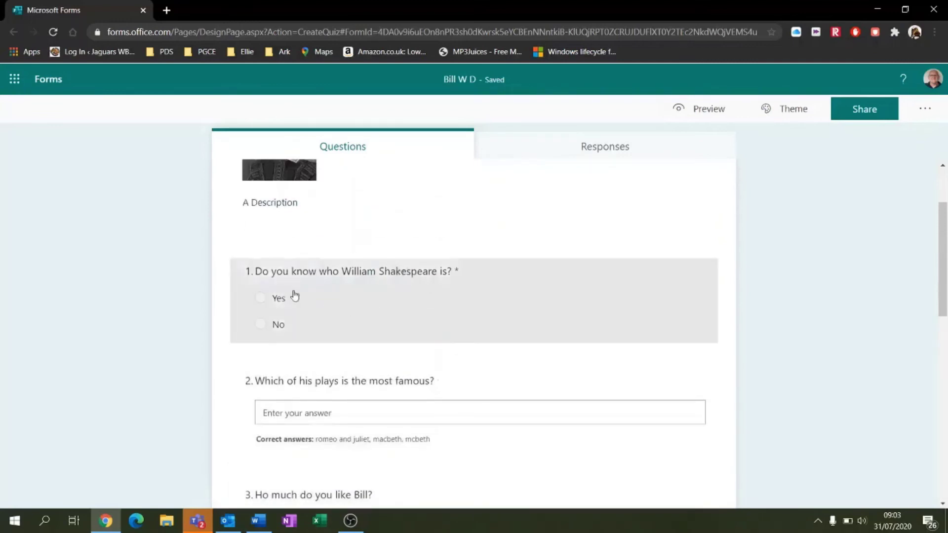
pyautogui.scroll(-1, 375, 295)
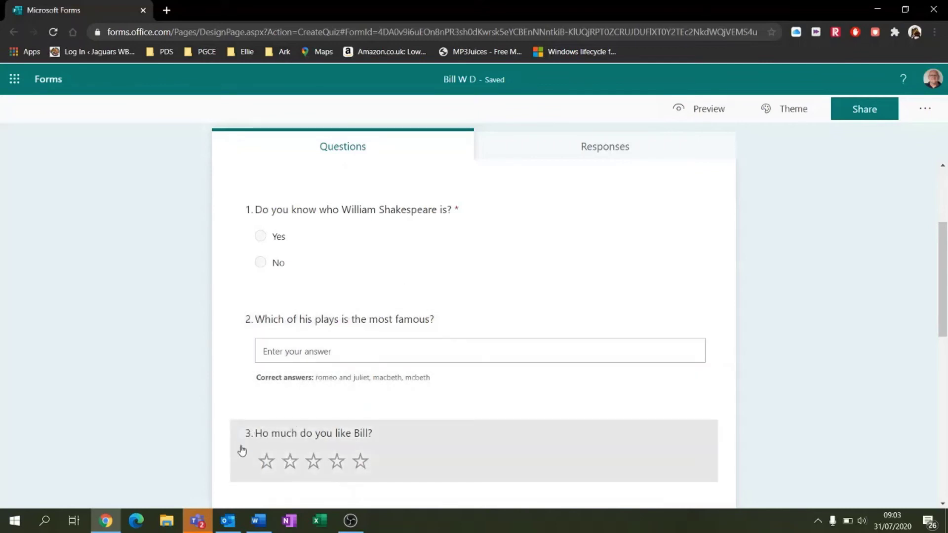
pyautogui.click(239, 449)
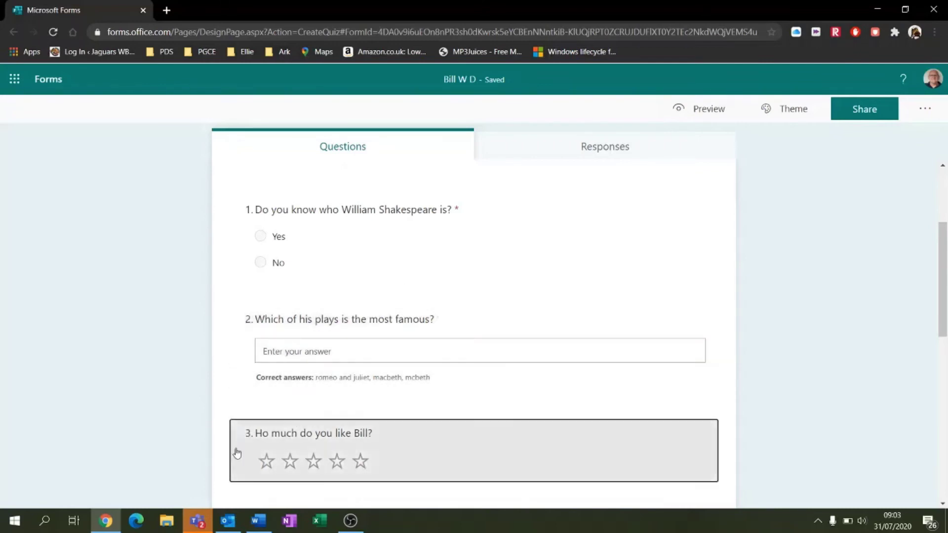
pyautogui.moveTo(219, 461); pyautogui.dragTo(237, 353)
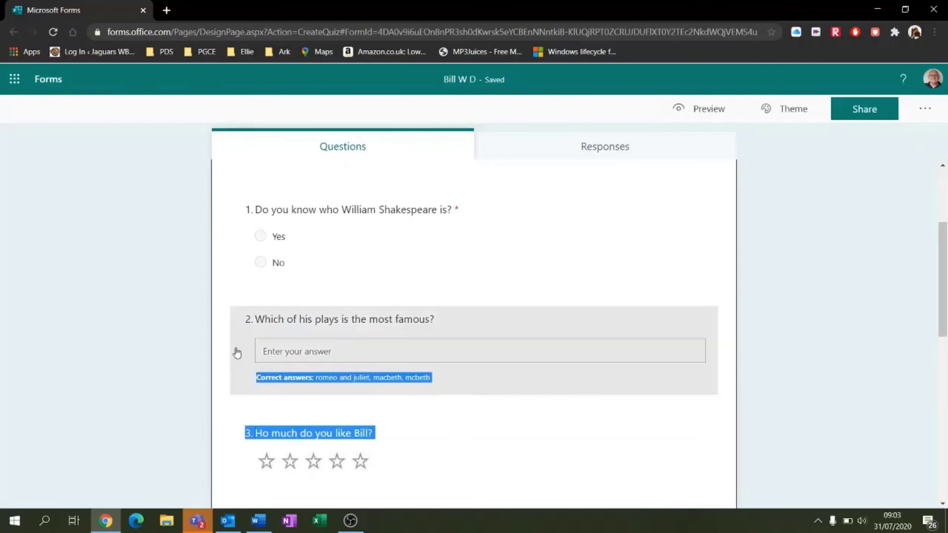
pyautogui.click(424, 441)
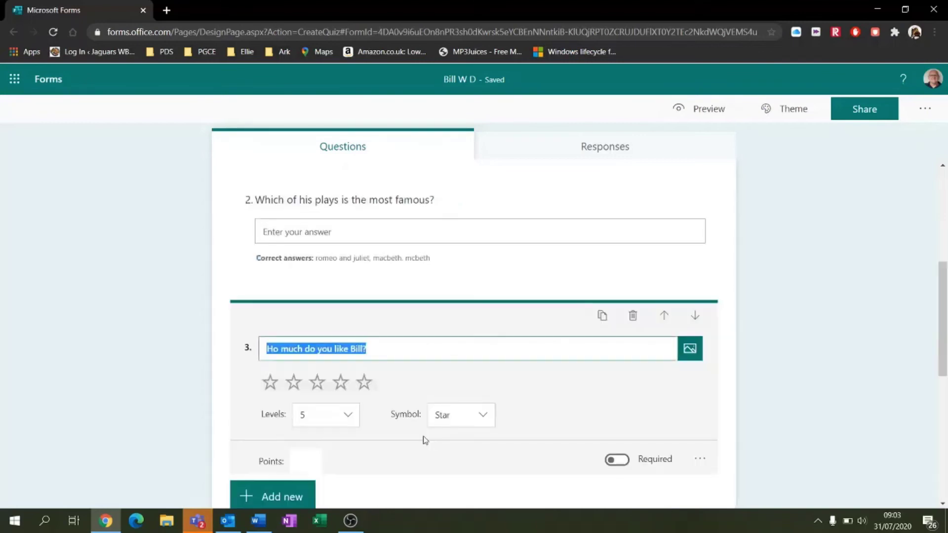
pyautogui.click(279, 349)
pyautogui.write('w')
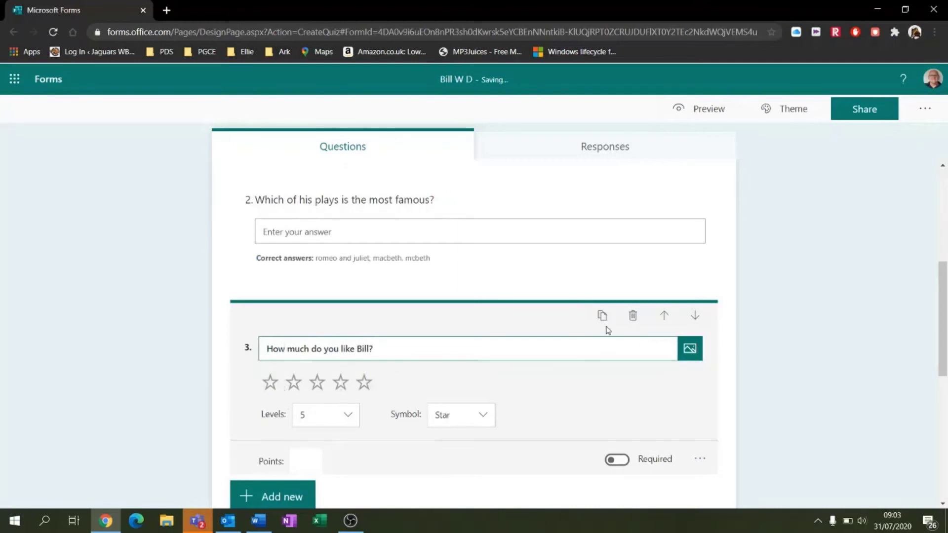
# Move the "How much do you like Bill?" question up one place, above "Which of his plays is the most famous?"
pyautogui.click(665, 317)
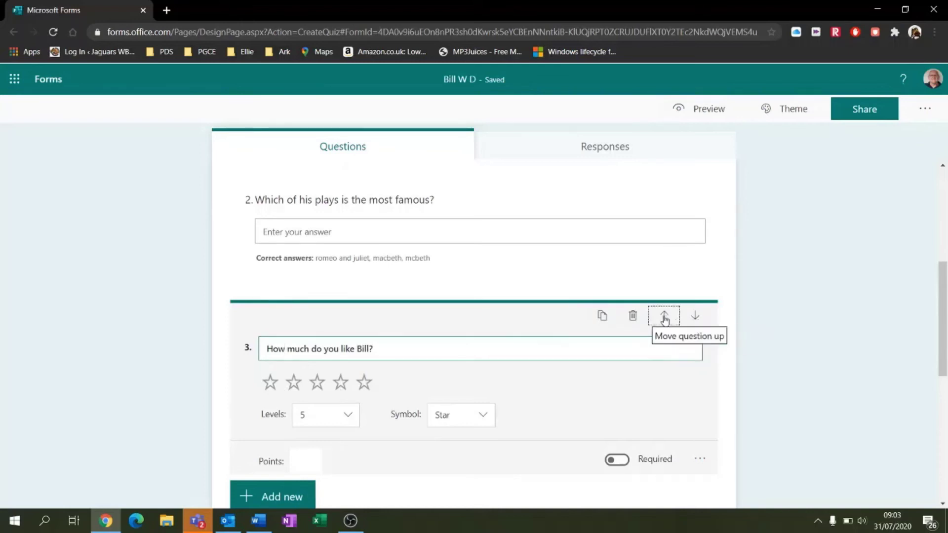
pyautogui.click(665, 318)
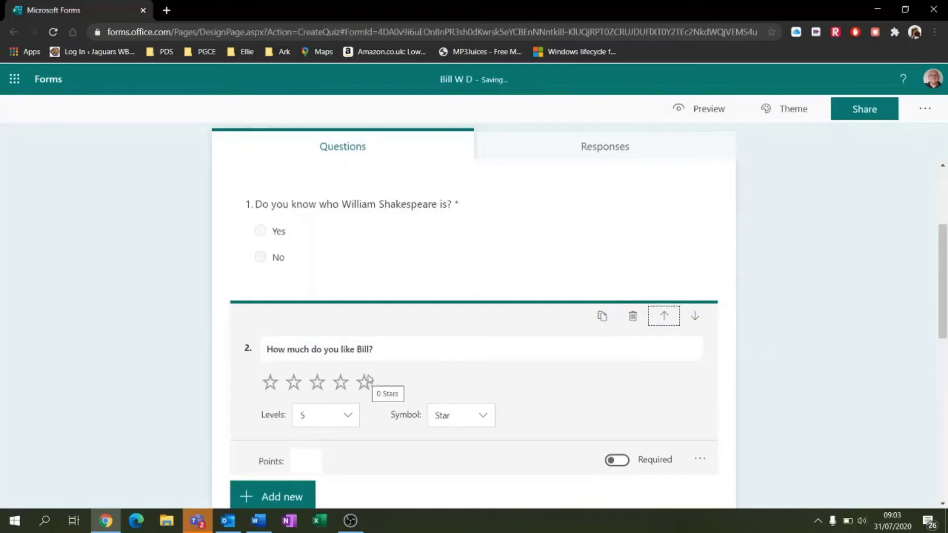
pyautogui.scroll(-4, 589, 403)
pyautogui.scroll(-5, 589, 403)
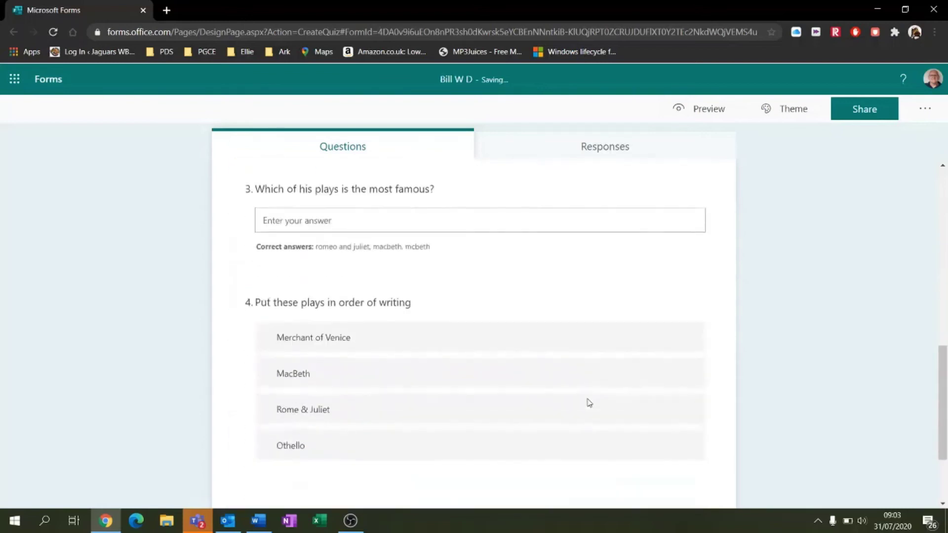
pyautogui.scroll(7, 589, 402)
pyautogui.scroll(4, 621, 394)
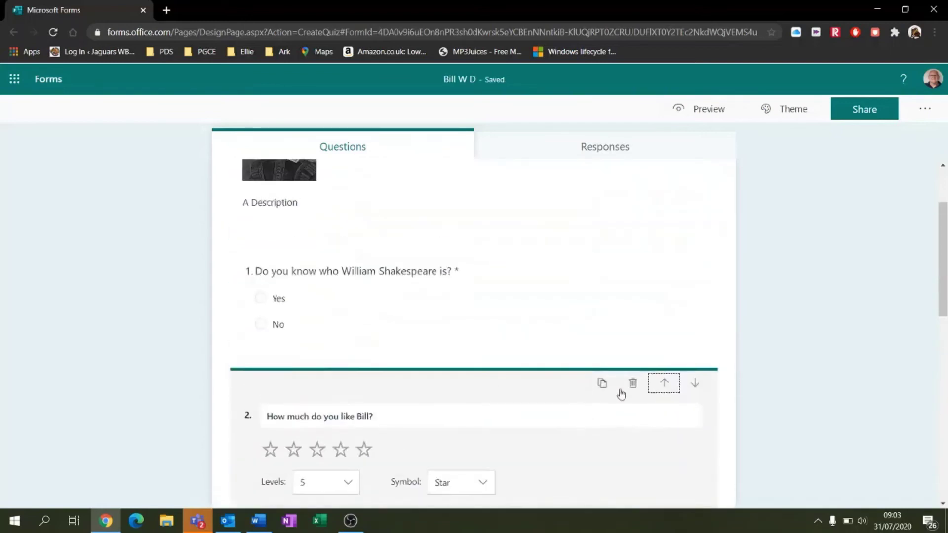
# Open the form's branching options from the "How much do you like Bill?" question and show the branching choices for question 1
pyautogui.scroll(2, 631, 296)
pyautogui.scroll(-2, 707, 367)
pyautogui.scroll(-3, 709, 367)
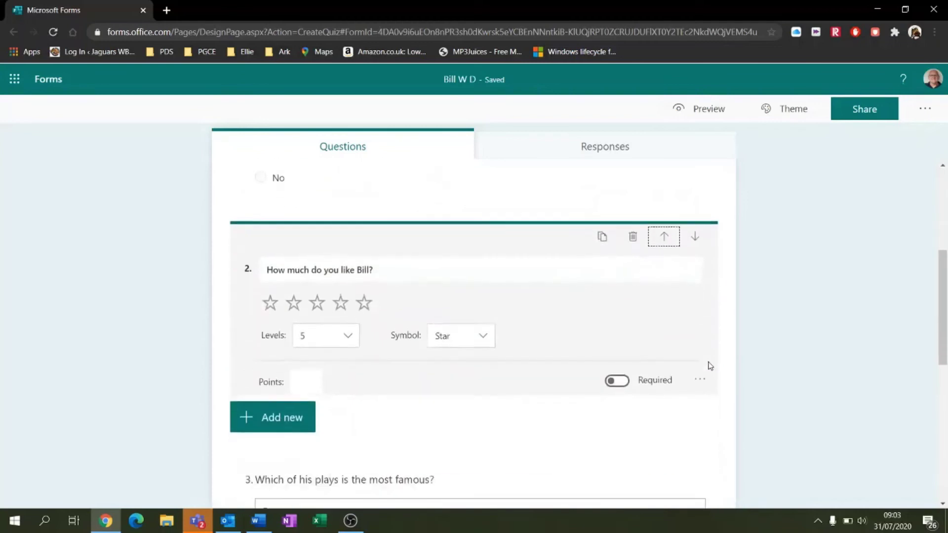
pyautogui.click(700, 380)
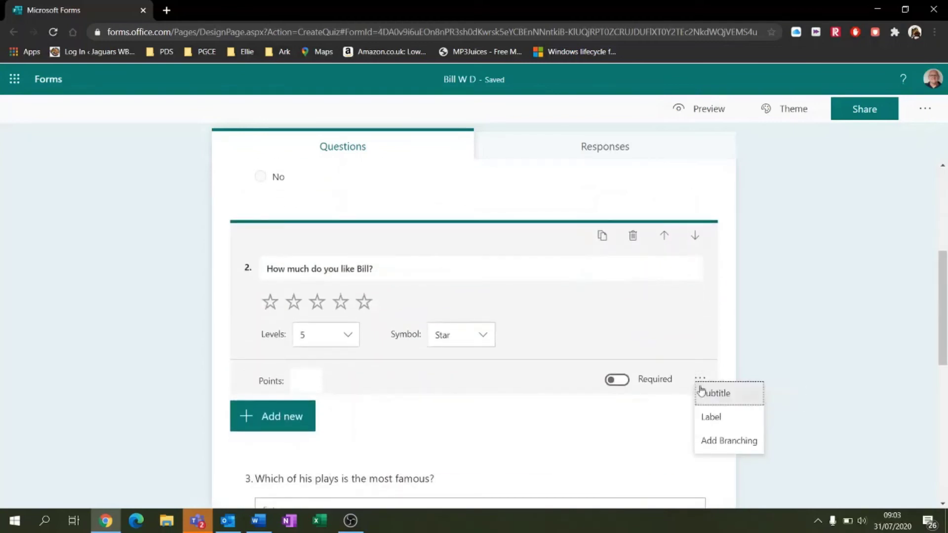
pyautogui.click(721, 439)
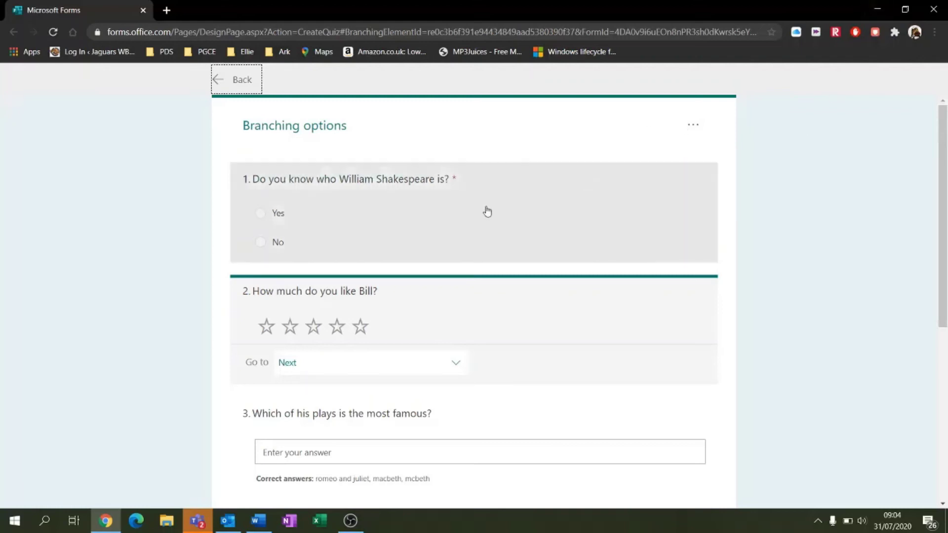
pyautogui.click(539, 223)
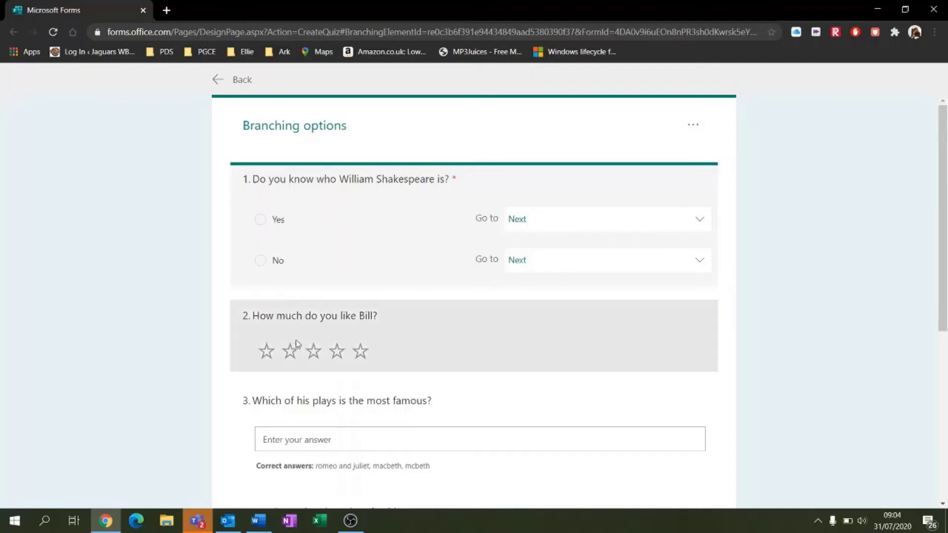
pyautogui.scroll(-2, 297, 343)
pyautogui.scroll(-4, 298, 336)
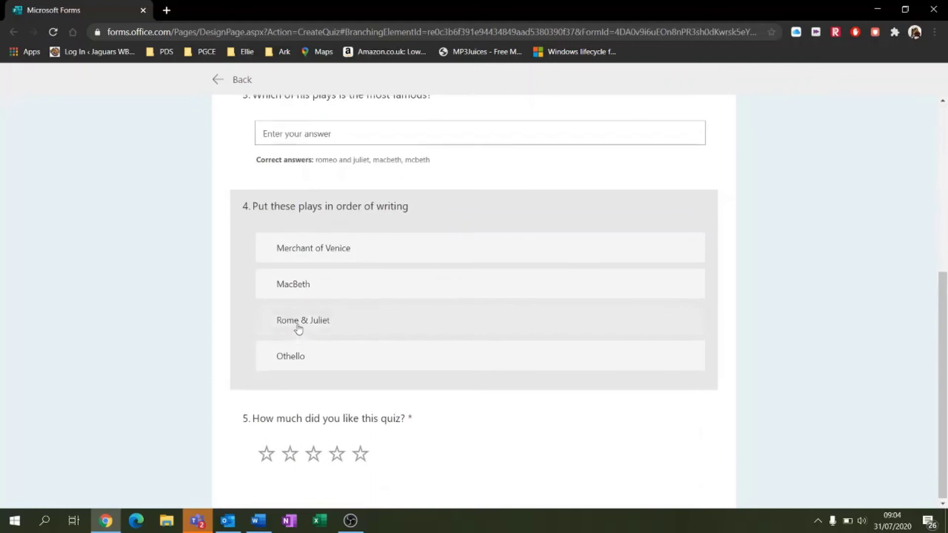
pyautogui.scroll(6, 298, 329)
# Branch question 1's "No" answer to "4. Put these plays in order of writing" and return to the question editor
pyautogui.click(555, 266)
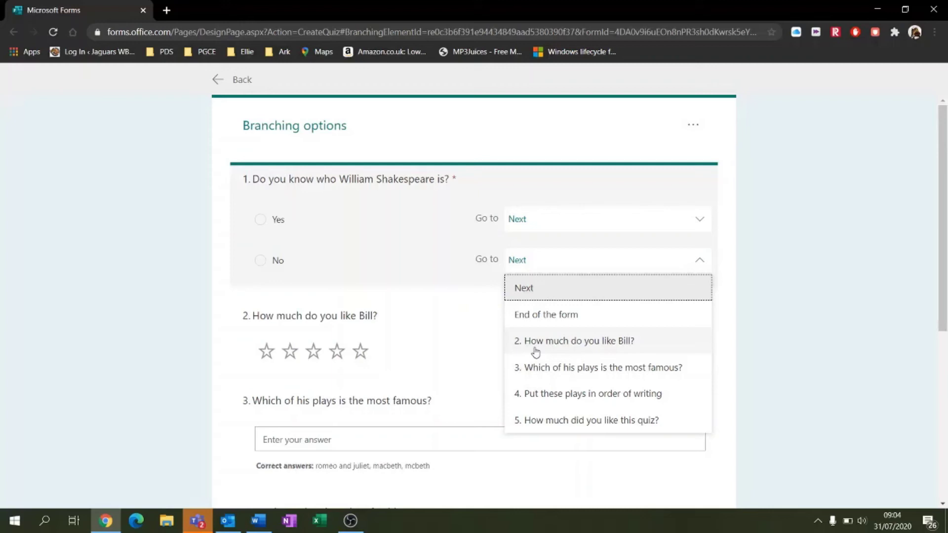
pyautogui.click(350, 217)
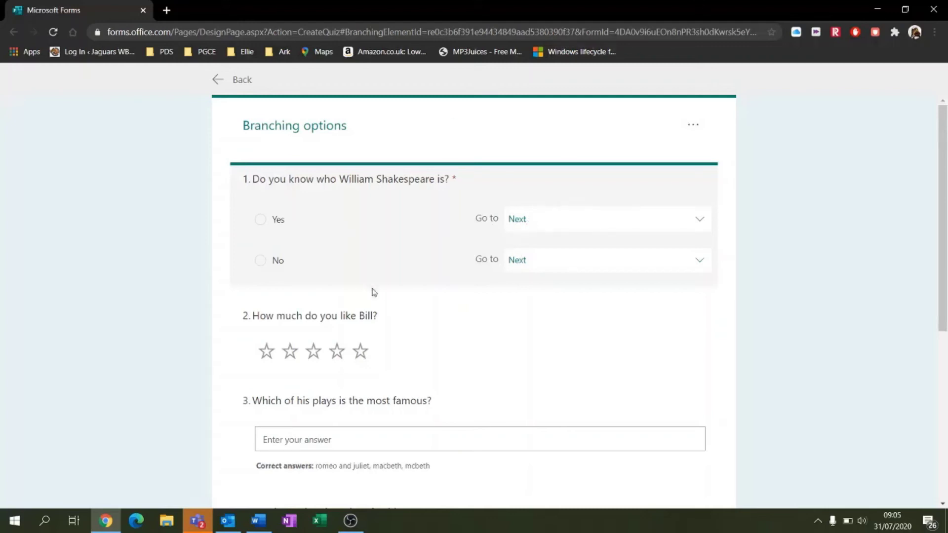
pyautogui.click(650, 266)
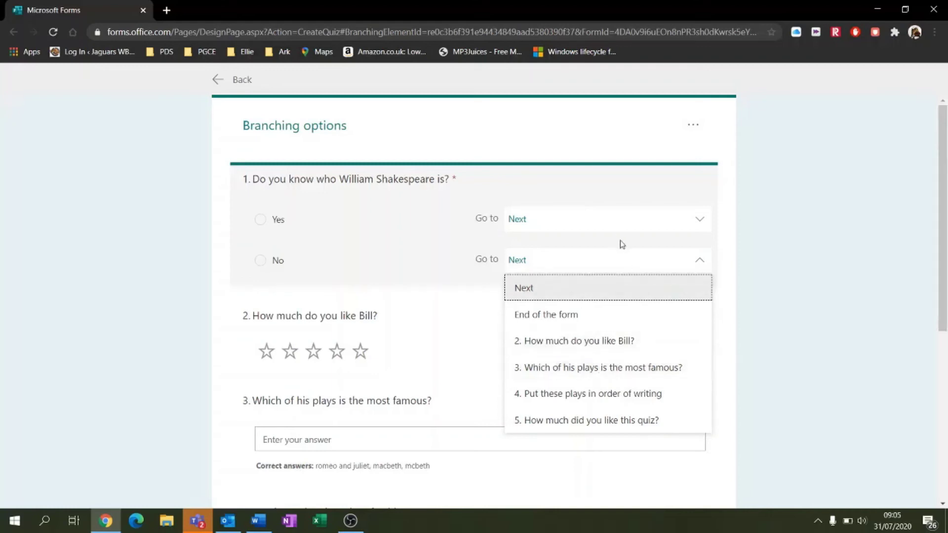
pyautogui.click(605, 403)
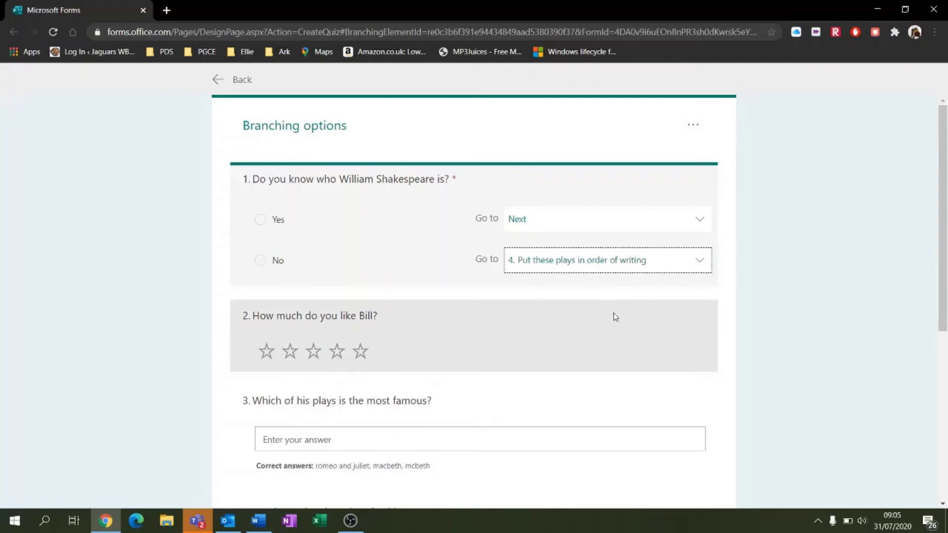
pyautogui.scroll(-3, 630, 360)
pyautogui.scroll(-4, 629, 375)
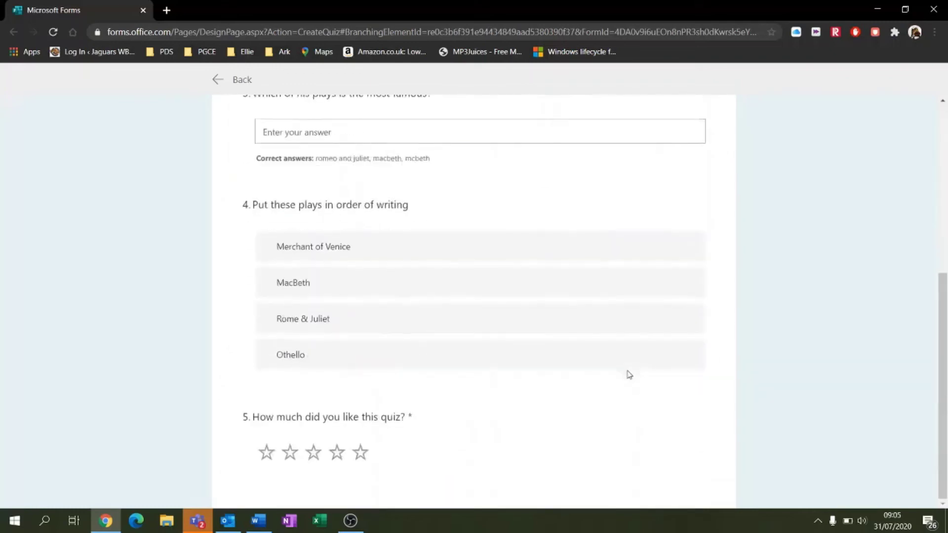
pyautogui.scroll(6, 629, 375)
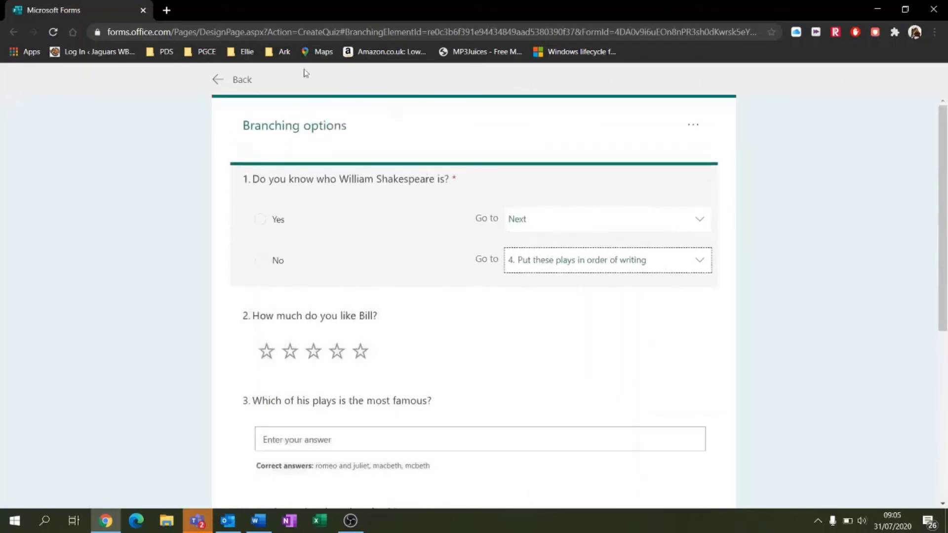
pyautogui.click(240, 79)
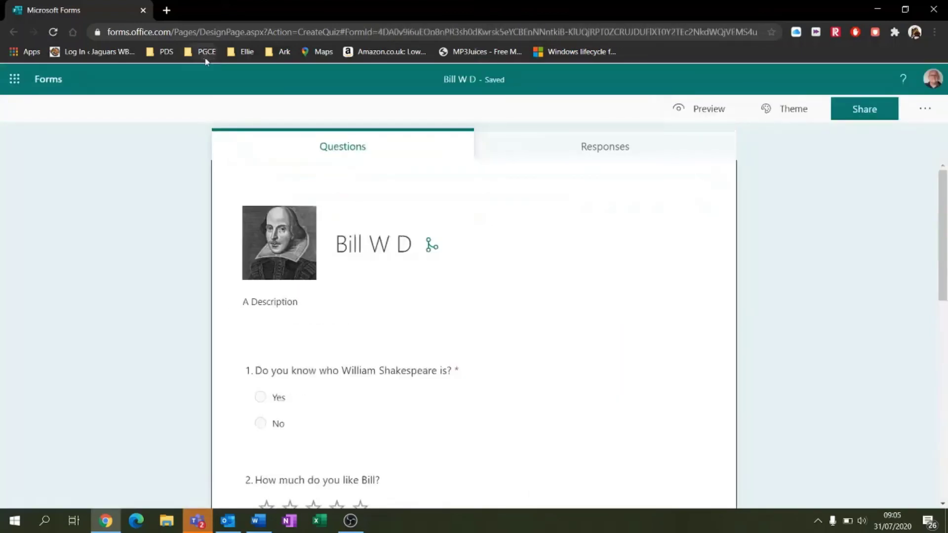
# Look over the available form themes and close the theme choices
pyautogui.click(815, 108)
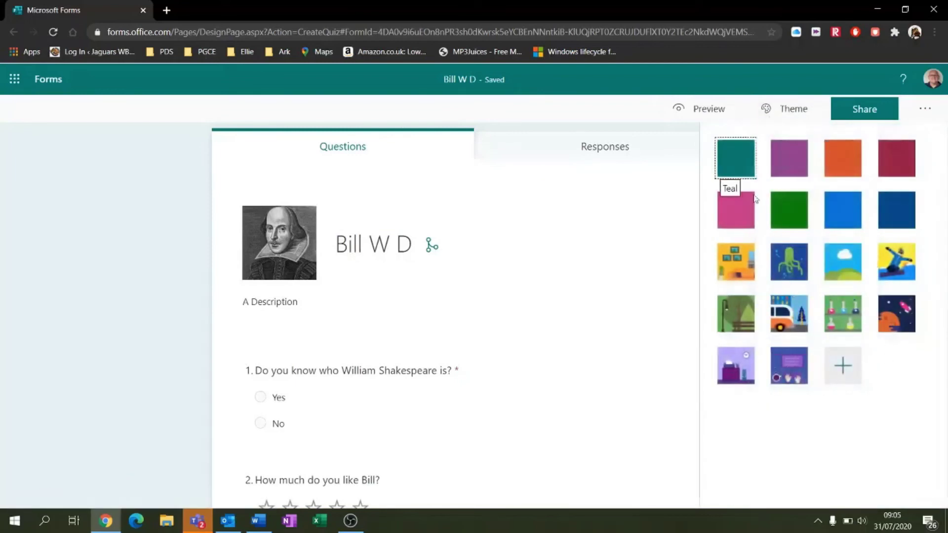
pyautogui.click(646, 233)
pyautogui.click(798, 475)
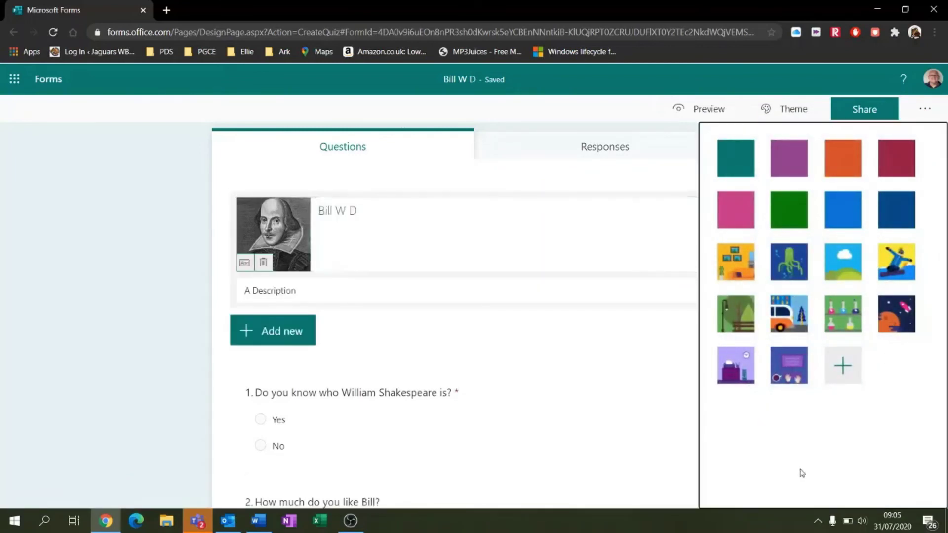
pyautogui.click(776, 107)
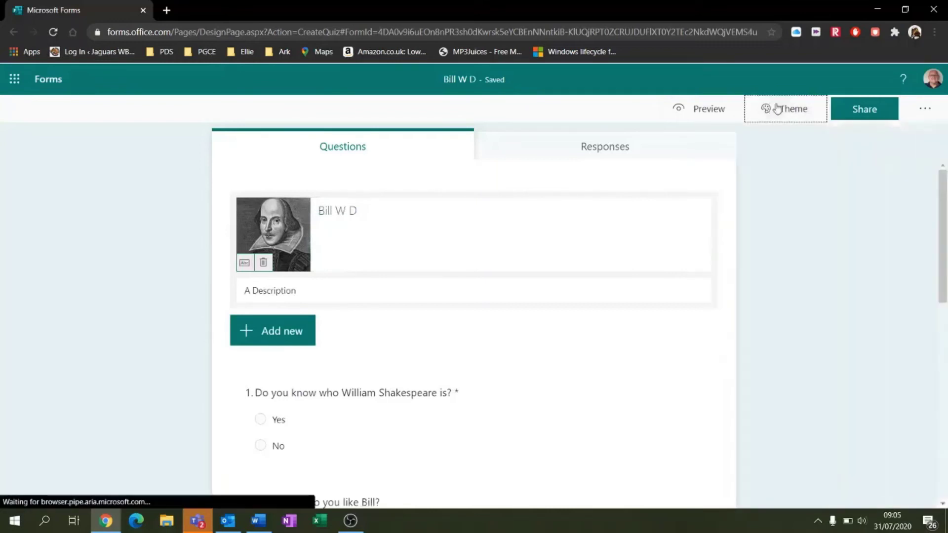
# Preview the quiz in the mobile layout and in the computer layout
pyautogui.click(694, 108)
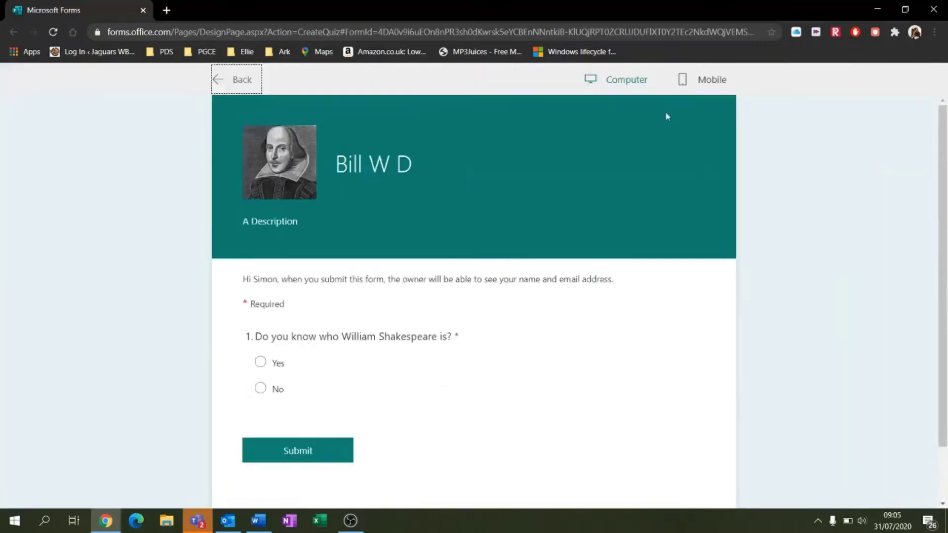
pyautogui.click(615, 82)
pyautogui.click(681, 80)
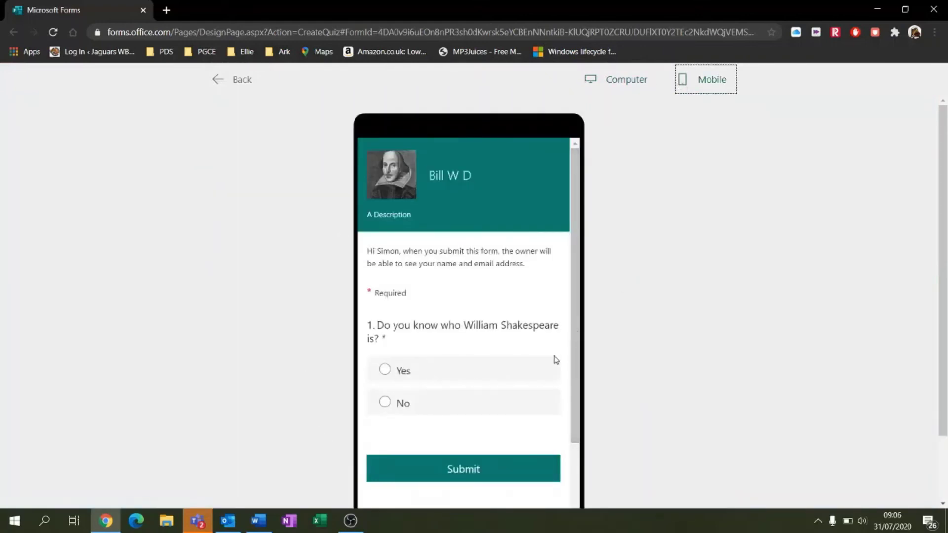
pyautogui.moveTo(577, 317); pyautogui.dragTo(626, 188)
pyautogui.click(624, 82)
pyautogui.scroll(-2, 455, 336)
pyautogui.scroll(2, 461, 349)
pyautogui.scroll(-1, 438, 381)
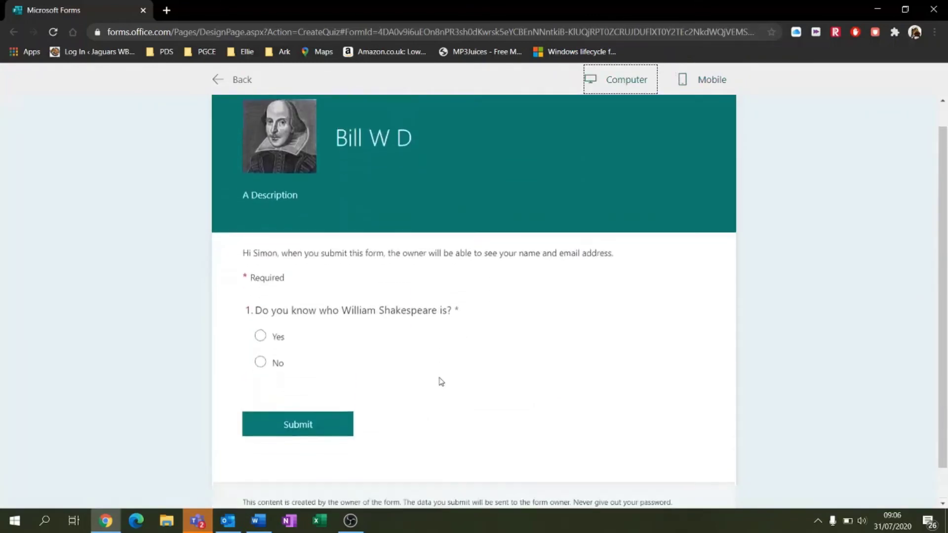
pyautogui.scroll(1, 419, 420)
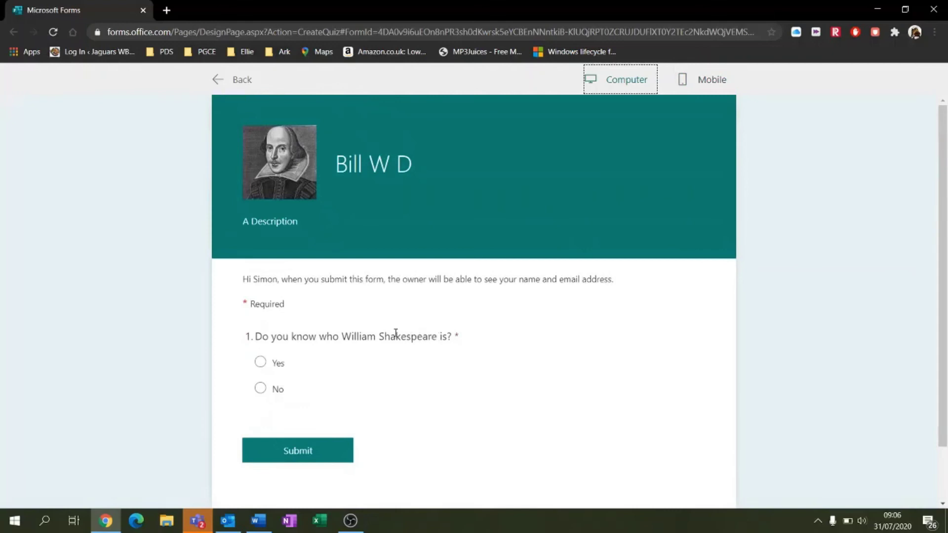
# Test the branching in the preview by answering question 1 with "Yes" and changing the answer to "No"
pyautogui.click(260, 363)
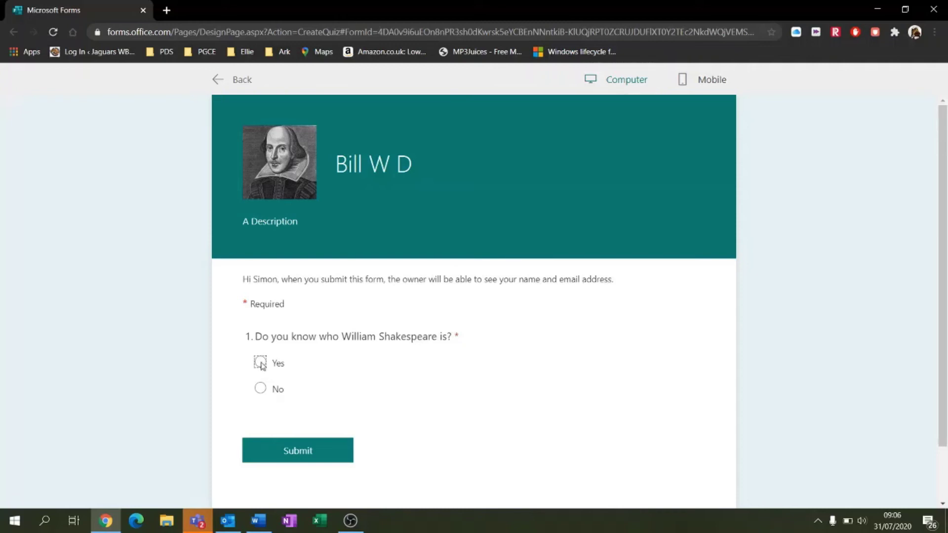
pyautogui.scroll(-10, 398, 464)
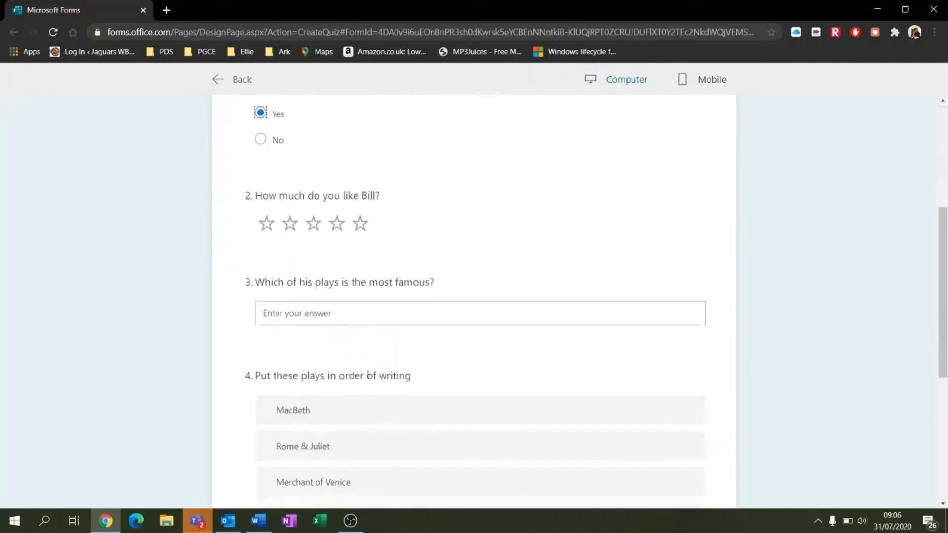
pyautogui.scroll(10, 368, 374)
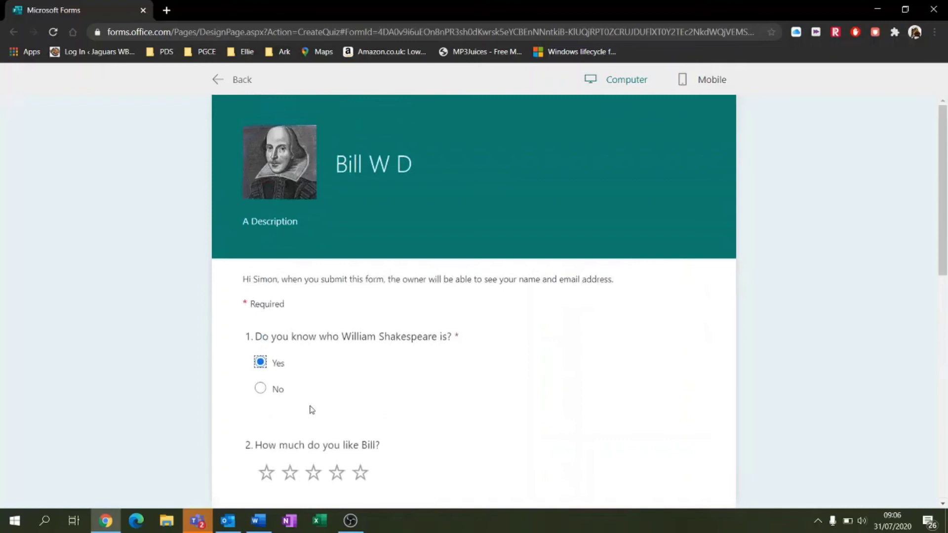
pyautogui.click(261, 390)
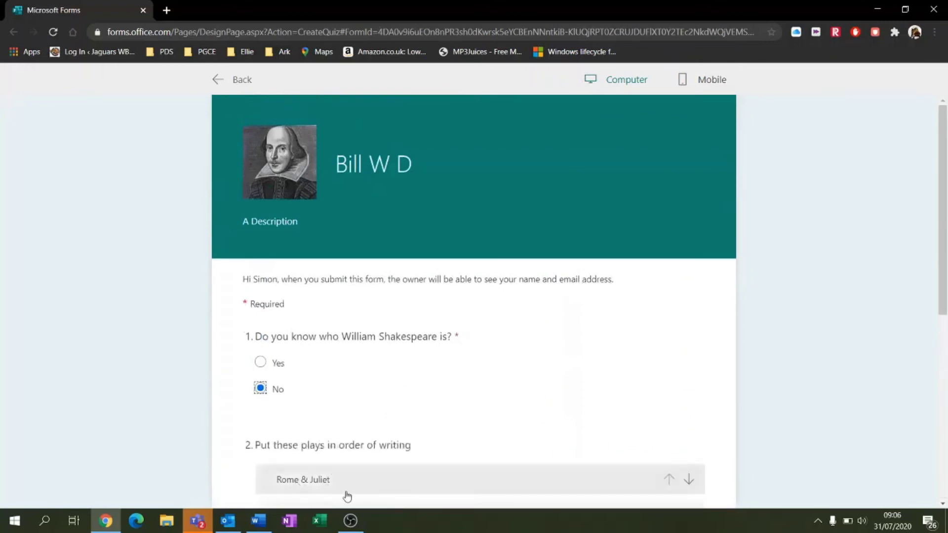
# Look through the previewed questions that follow the "No" answer and return to the question editor
pyautogui.scroll(-3, 387, 455)
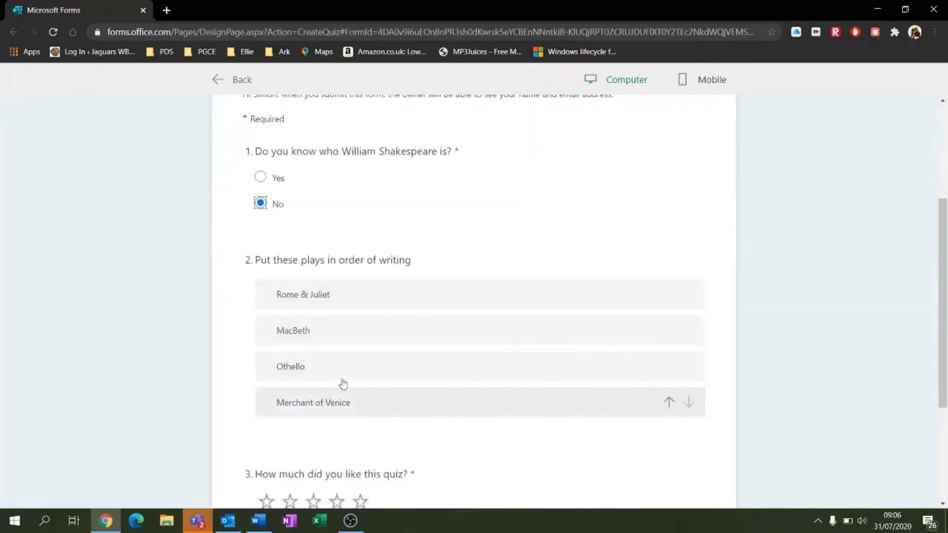
pyautogui.scroll(-3, 406, 368)
pyautogui.scroll(7, 401, 366)
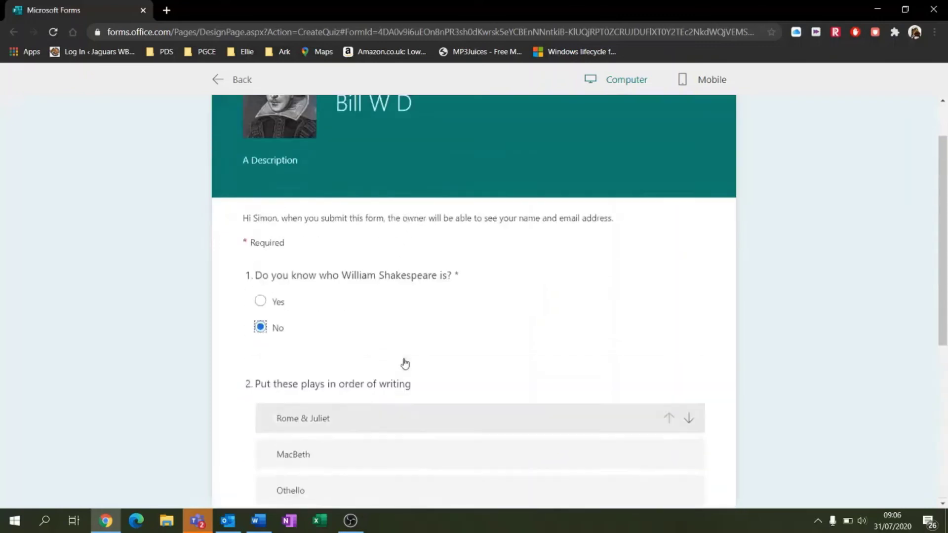
pyautogui.click(236, 82)
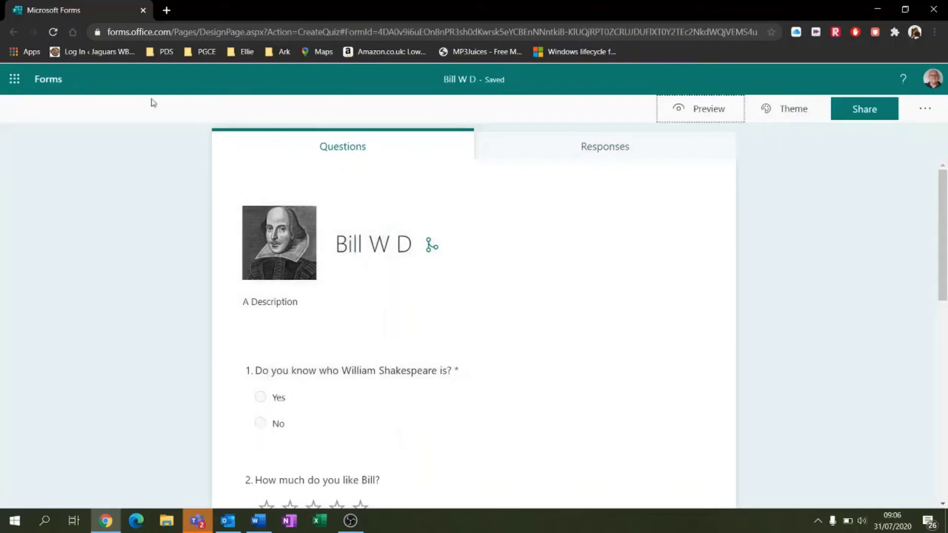
# Return to the list of forms and delete the "Al Eins" form
pyautogui.click(53, 84)
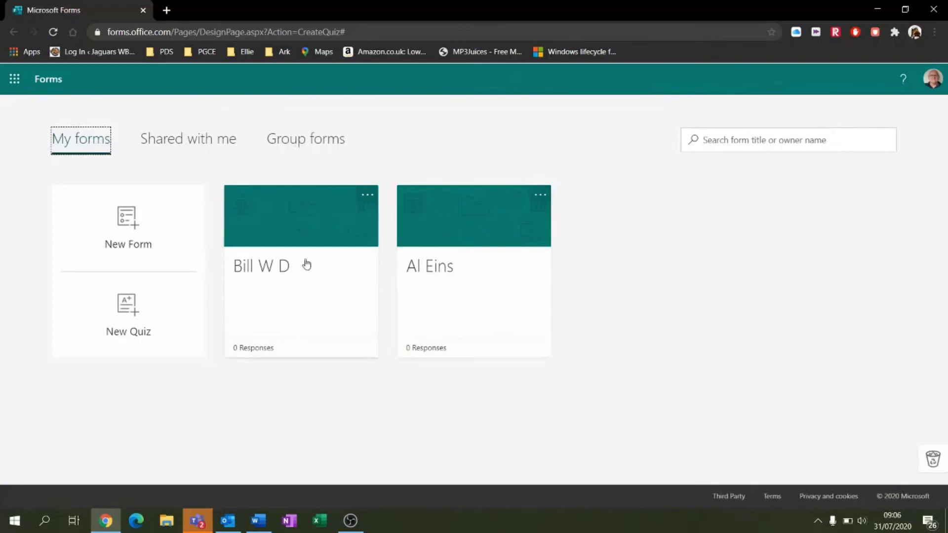
pyautogui.click(541, 195)
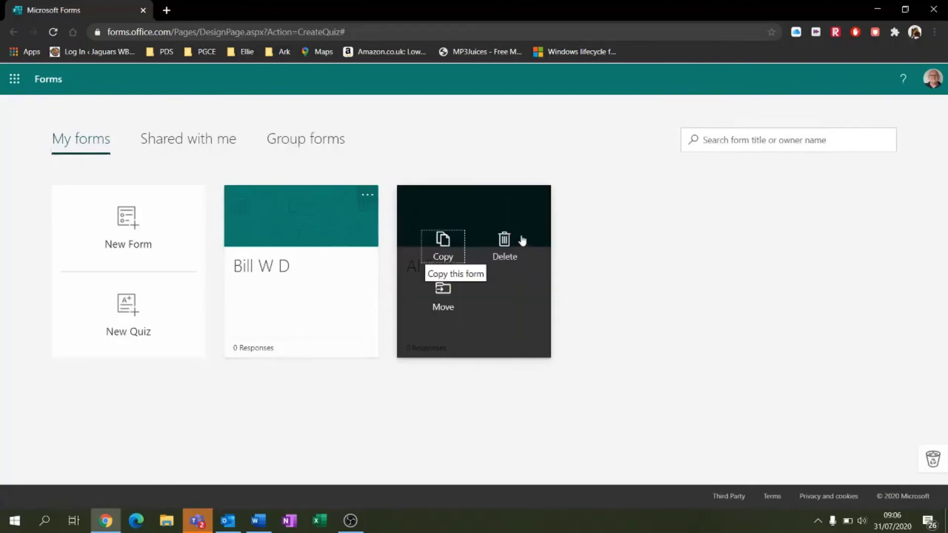
pyautogui.click(498, 241)
pyautogui.click(457, 298)
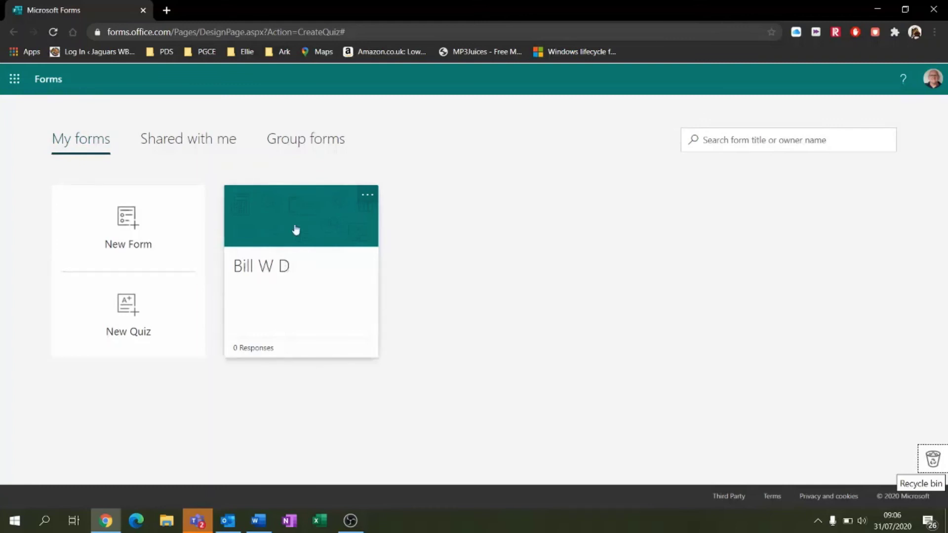
# Close the browser and, in the Thor class in Teams, create a quiz assignment using the "Bill W D" quiz
pyautogui.click(933, 9)
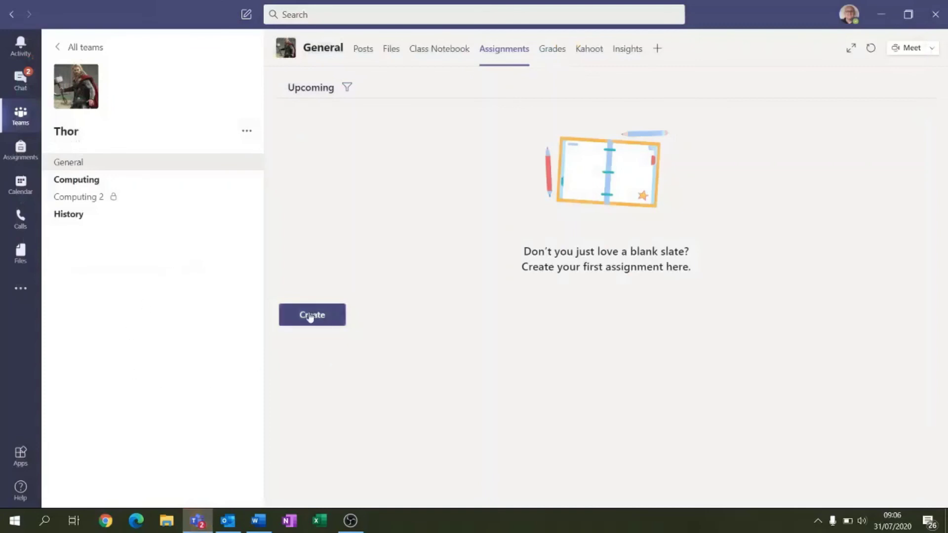
pyautogui.click(314, 321)
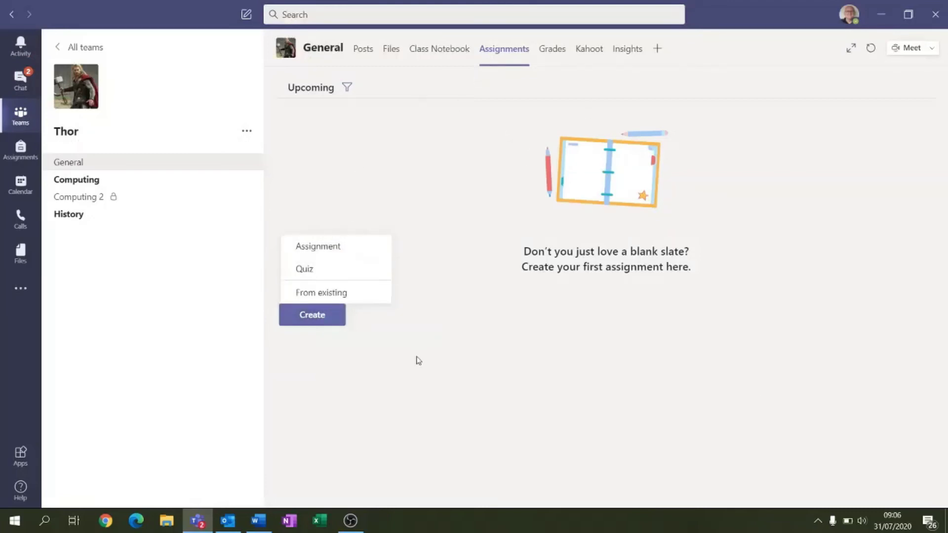
pyautogui.click(329, 295)
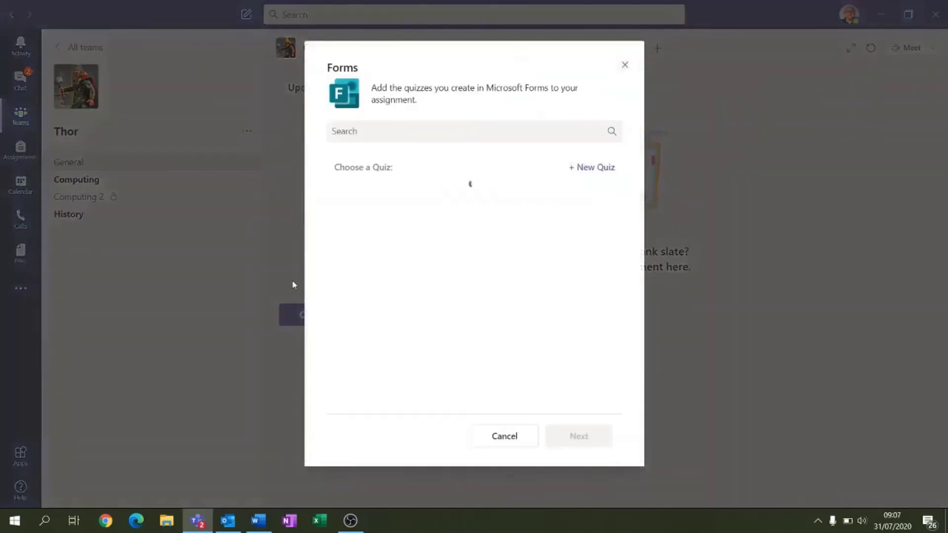
pyautogui.click(391, 200)
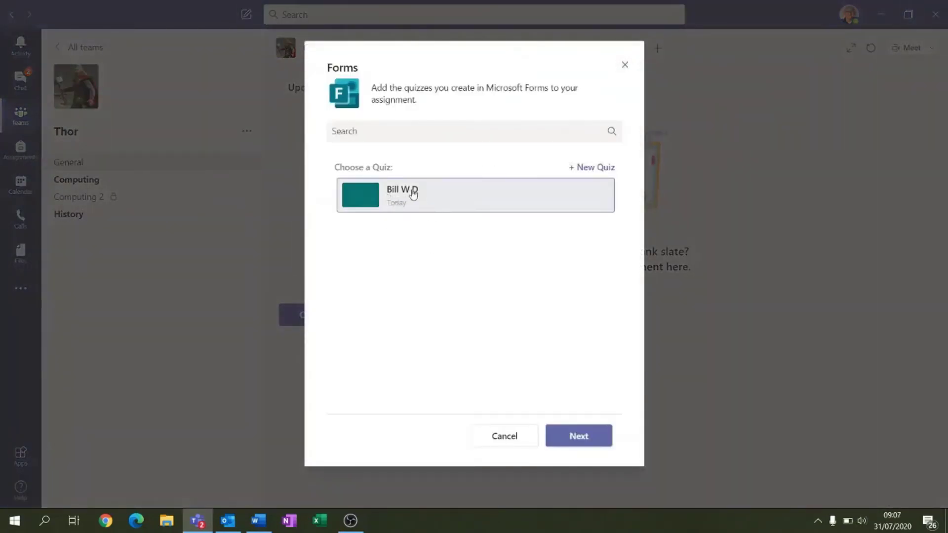
pyautogui.click(576, 443)
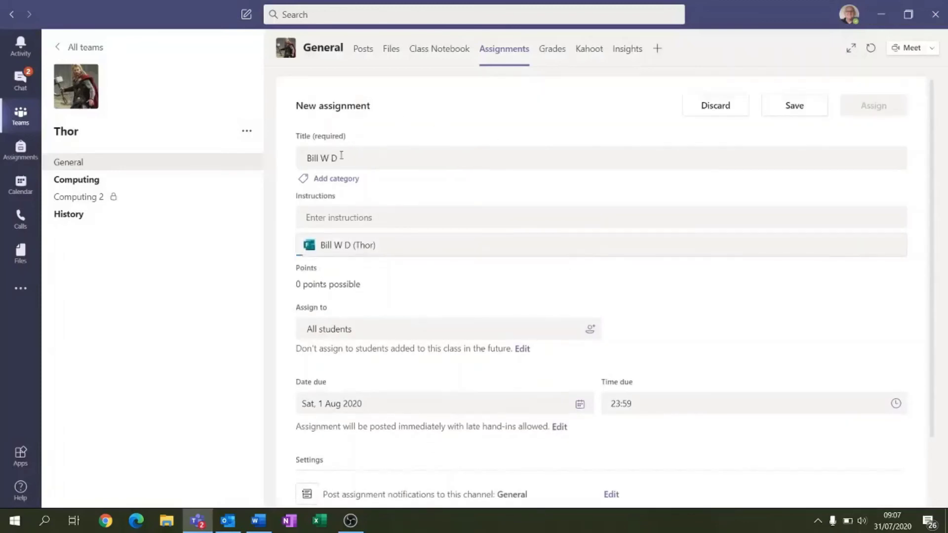
# Change the assignment title to "Bill W Dagger" and enter the instructions "do it"
pyautogui.click(360, 157)
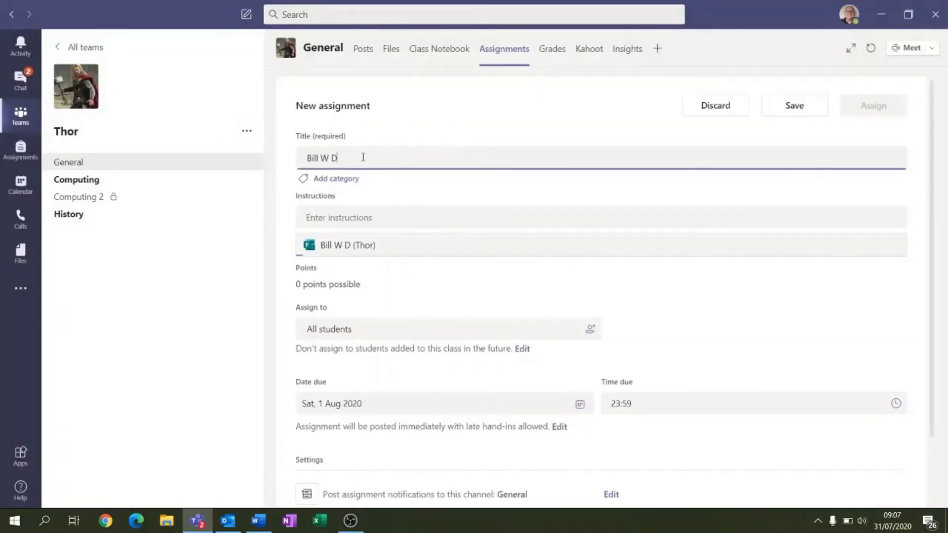
pyautogui.write('agger')
pyautogui.click(319, 221)
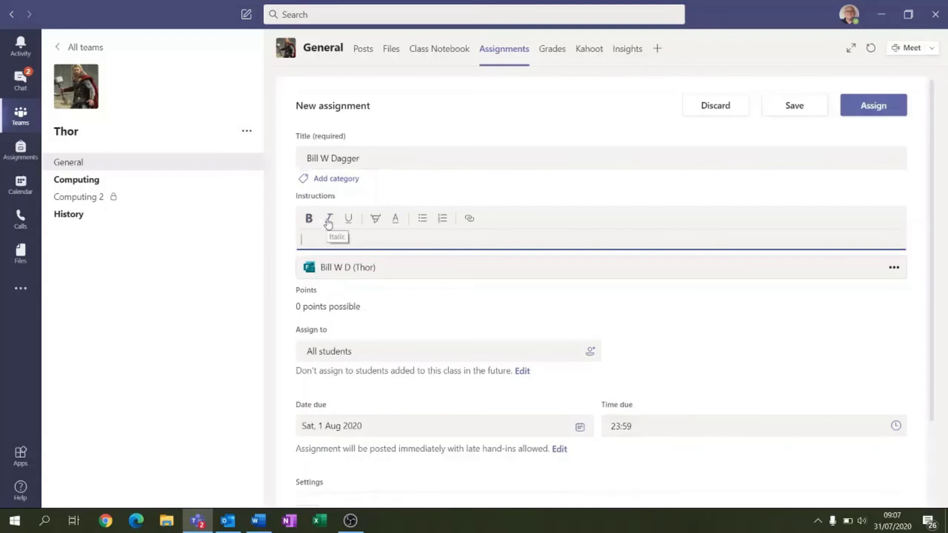
pyautogui.write('do it')
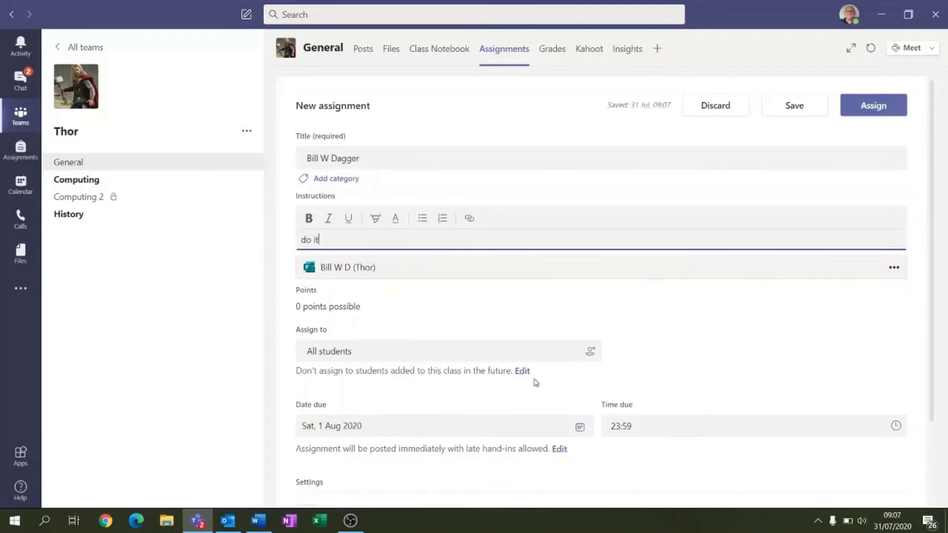
pyautogui.click(722, 375)
# Try assigning the quiz to three individual pupils and restore the recipients to all students
pyautogui.scroll(-2, 719, 372)
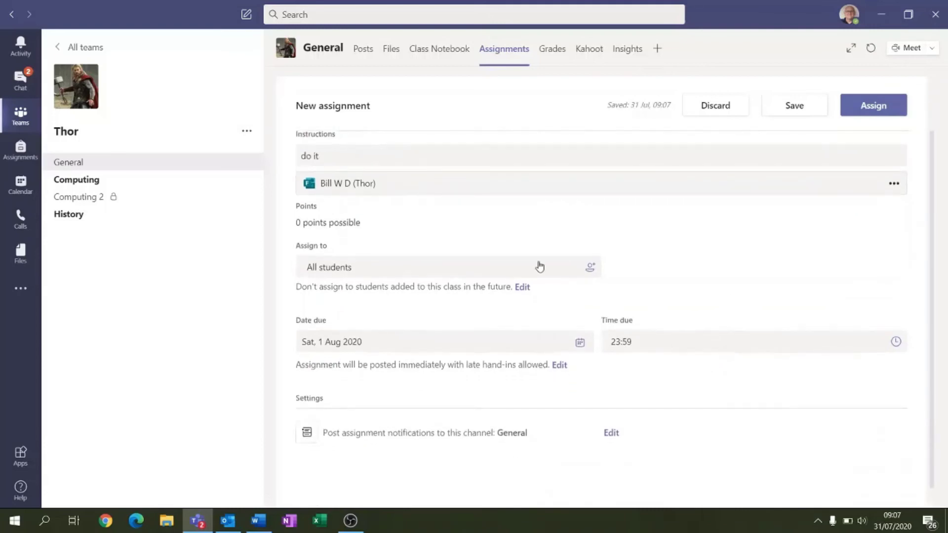
pyautogui.click(539, 267)
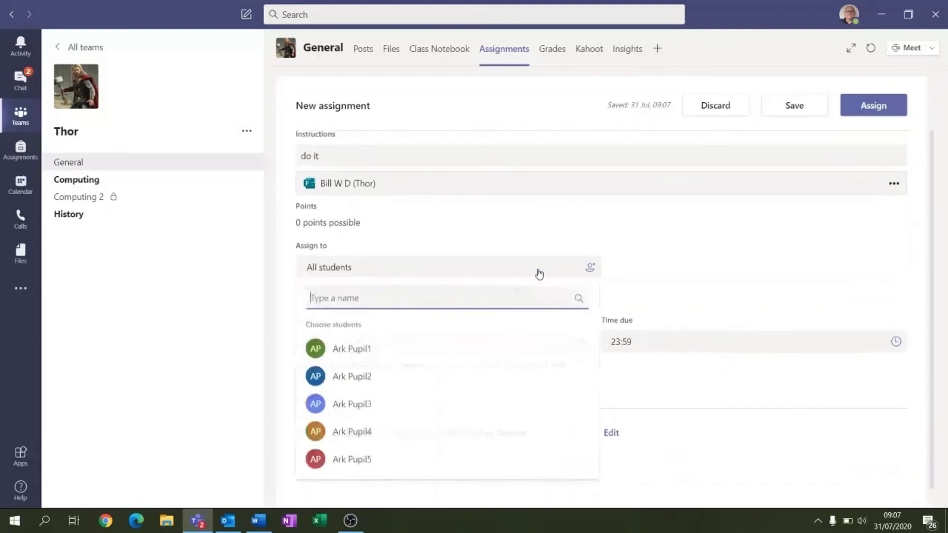
pyautogui.click(395, 364)
pyautogui.click(385, 378)
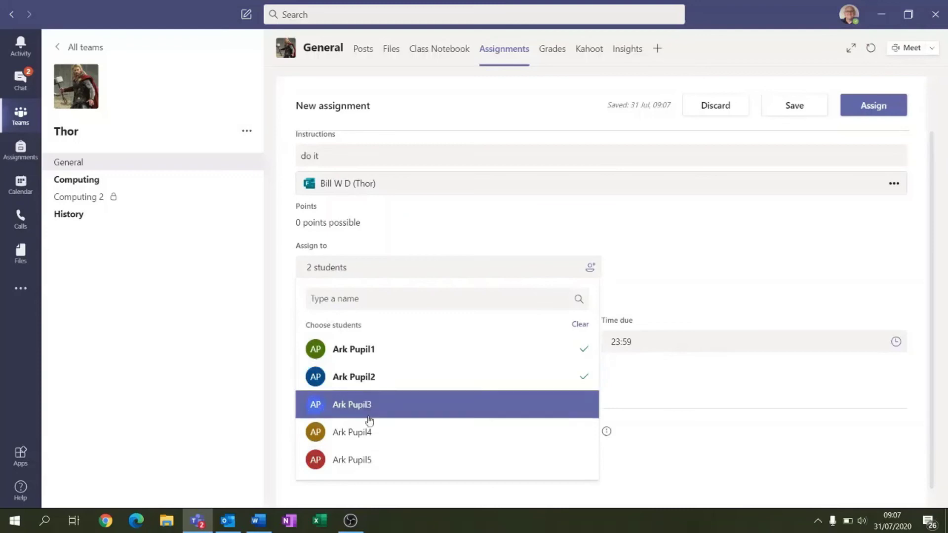
pyautogui.click(365, 459)
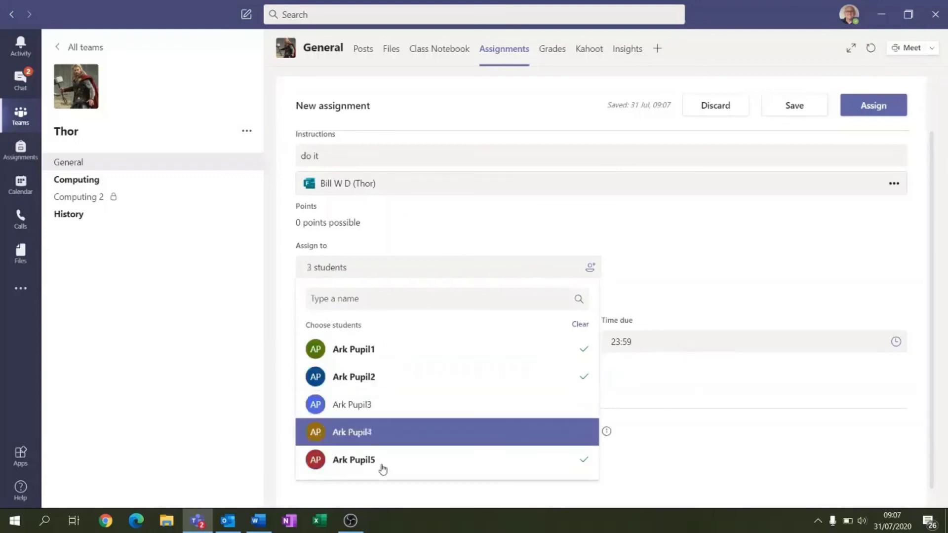
pyautogui.click(400, 356)
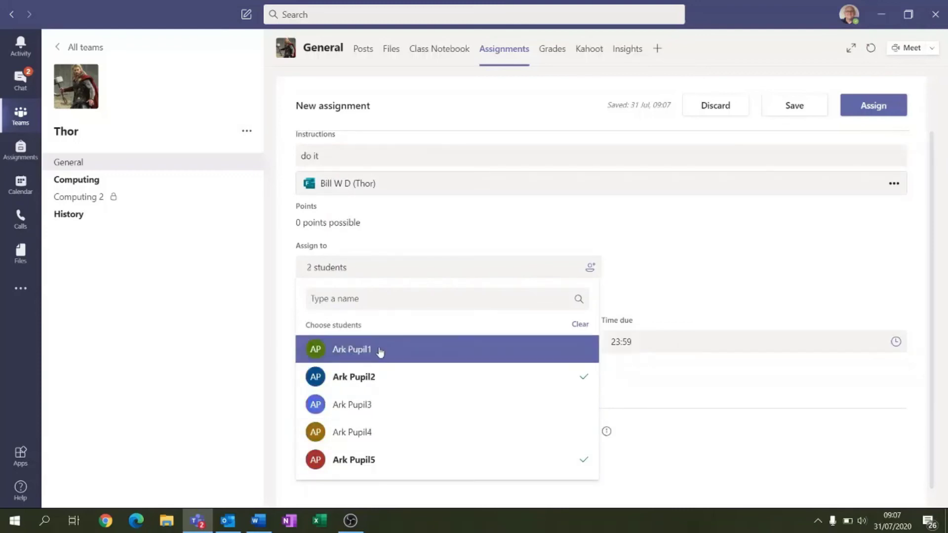
pyautogui.click(375, 376)
pyautogui.click(366, 461)
pyautogui.click(773, 253)
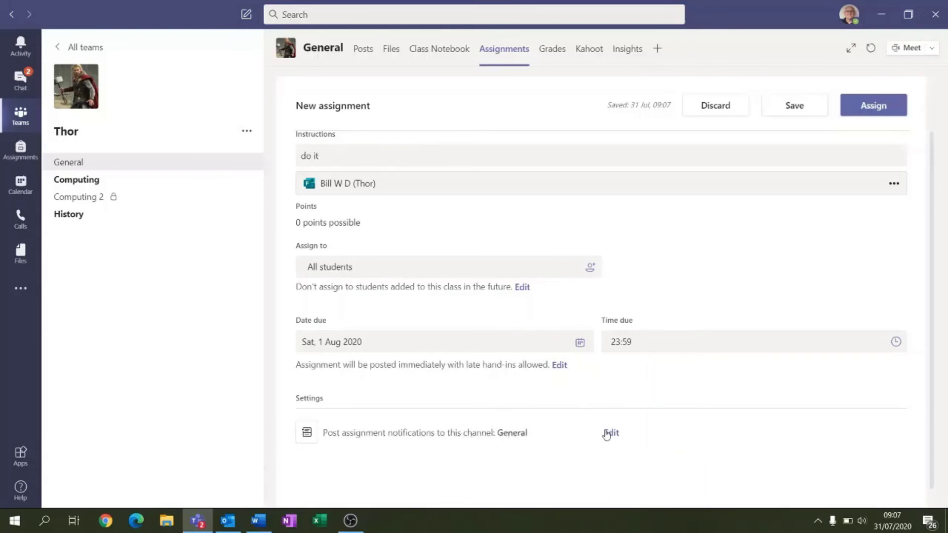
# Assign the "Bill W Dagger" quiz to the class
pyautogui.scroll(2, 638, 423)
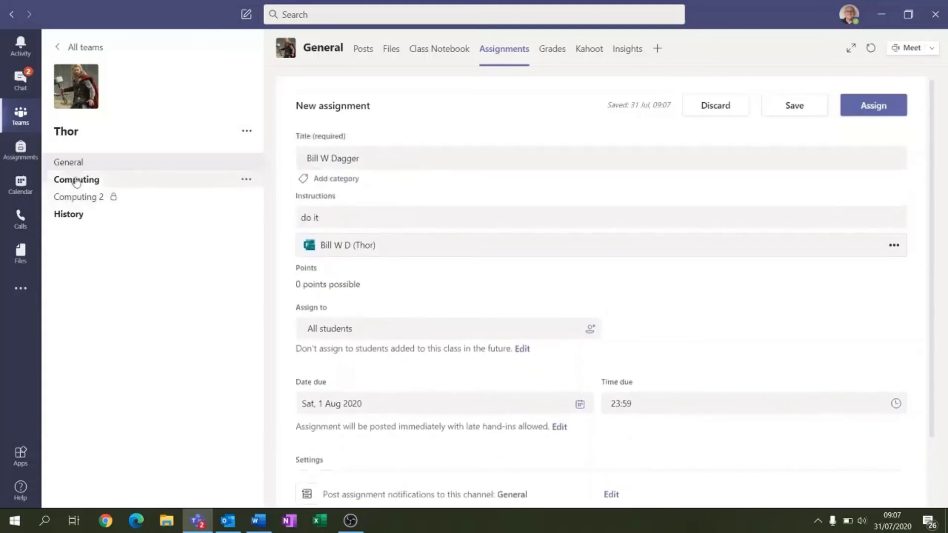
pyautogui.click(865, 109)
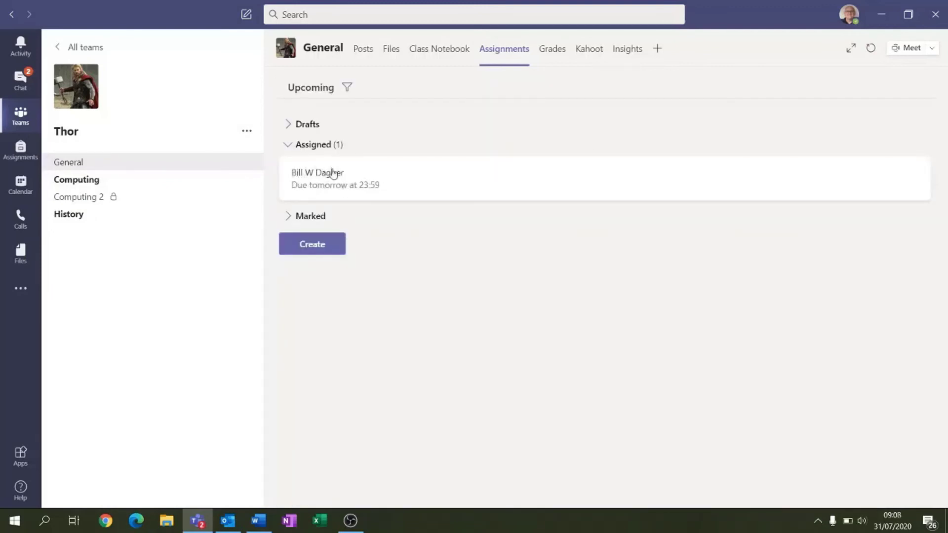
# Try reusing an existing assignment from the Thor class and close the chooser without picking one
pyautogui.click(301, 244)
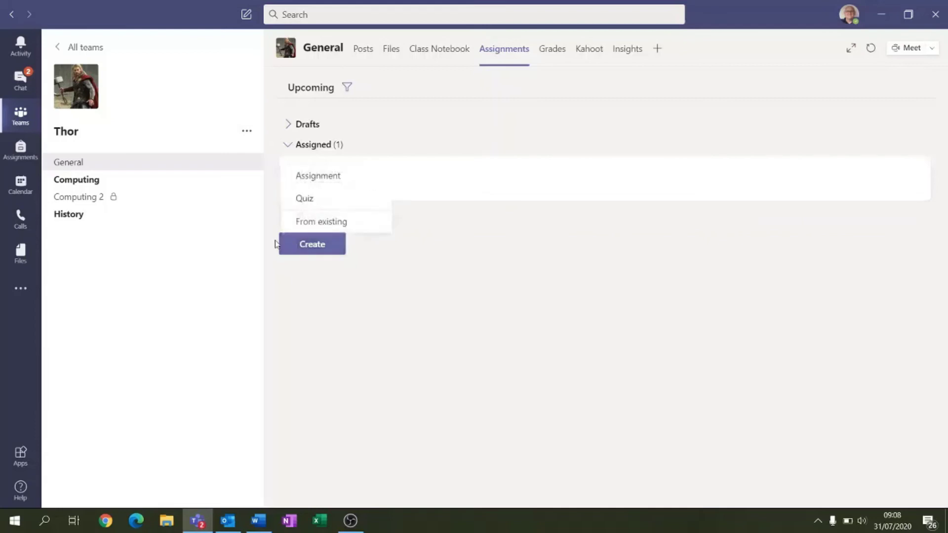
pyautogui.click(319, 221)
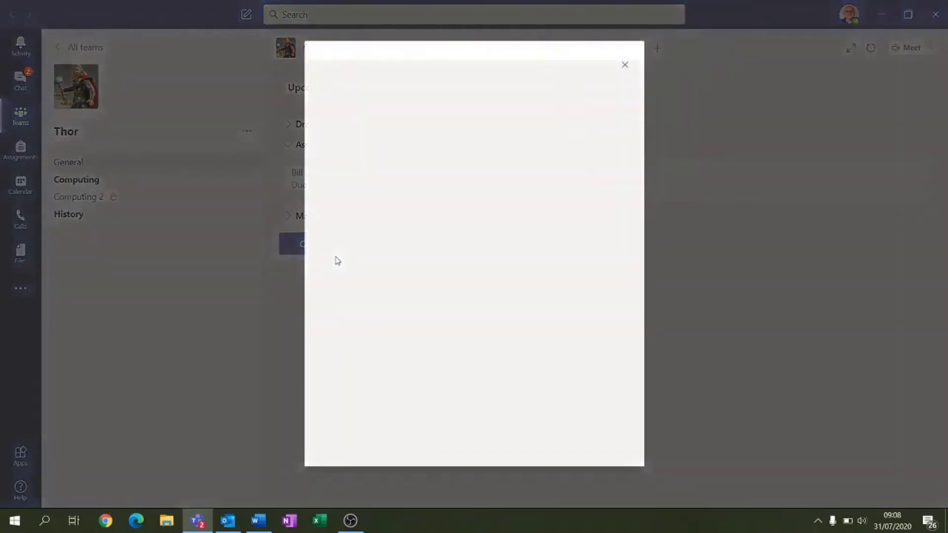
pyautogui.click(403, 138)
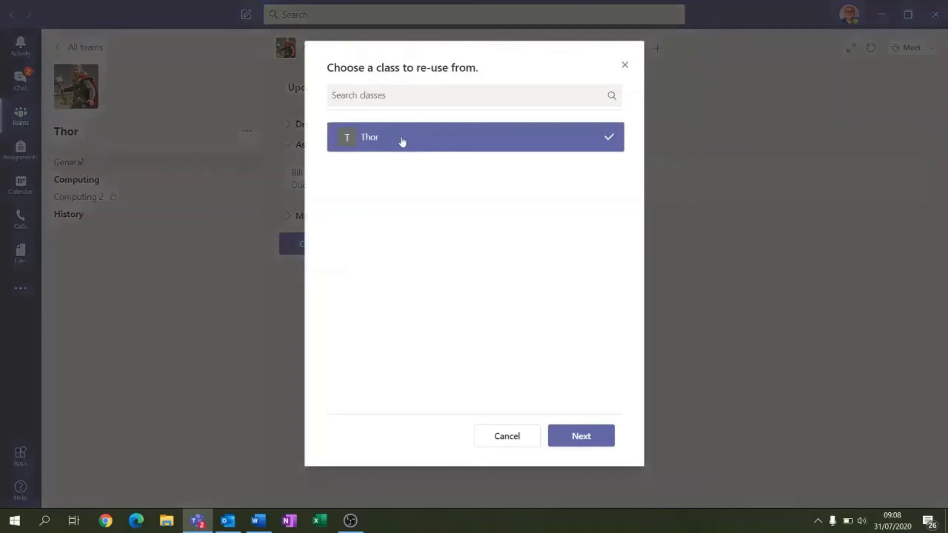
pyautogui.click(583, 437)
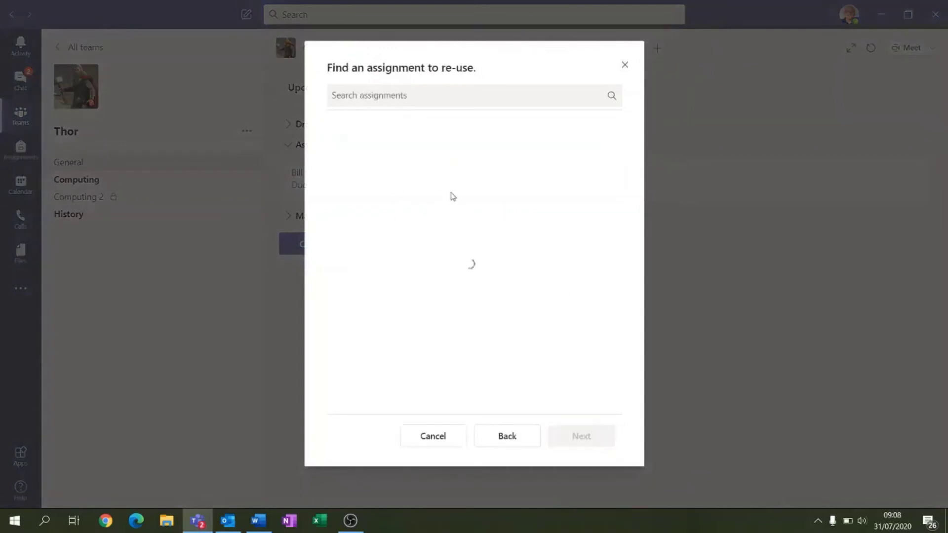
pyautogui.click(508, 446)
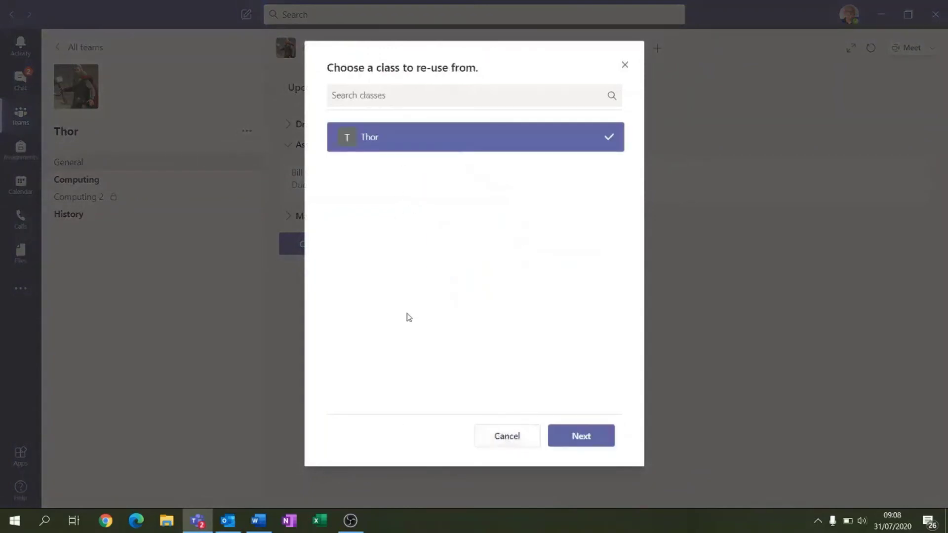
pyautogui.click(626, 66)
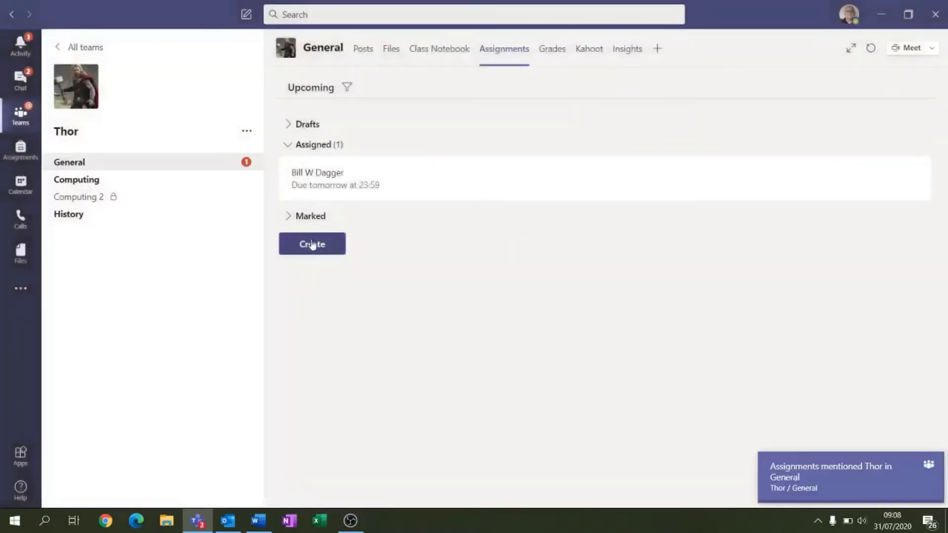
# Create a new blank assignment for the Thor class titled "A1" with the instructions "do it"
pyautogui.click(312, 244)
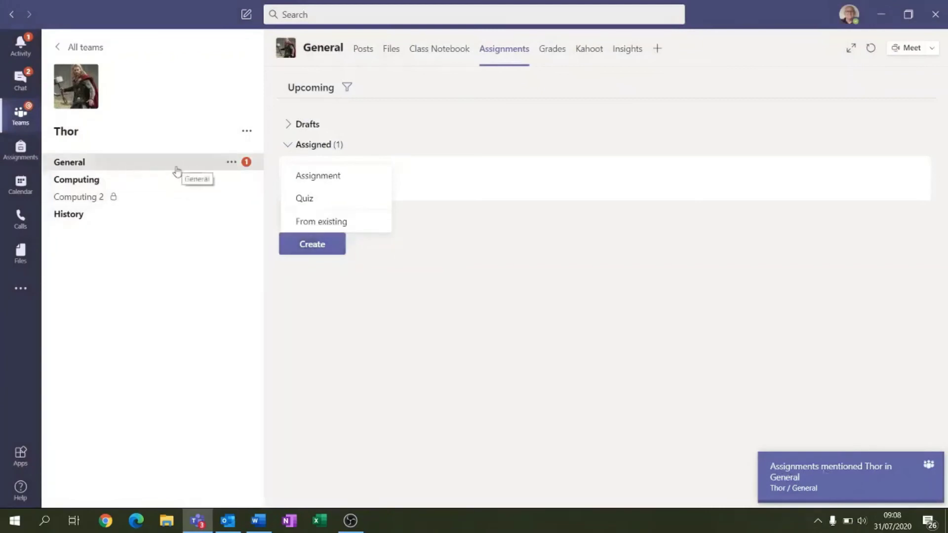
pyautogui.click(328, 179)
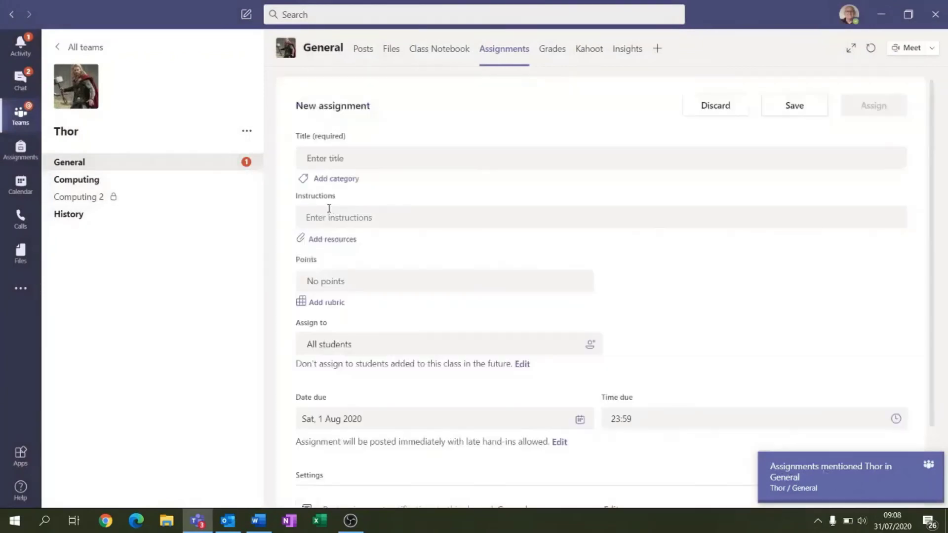
pyautogui.click(382, 161)
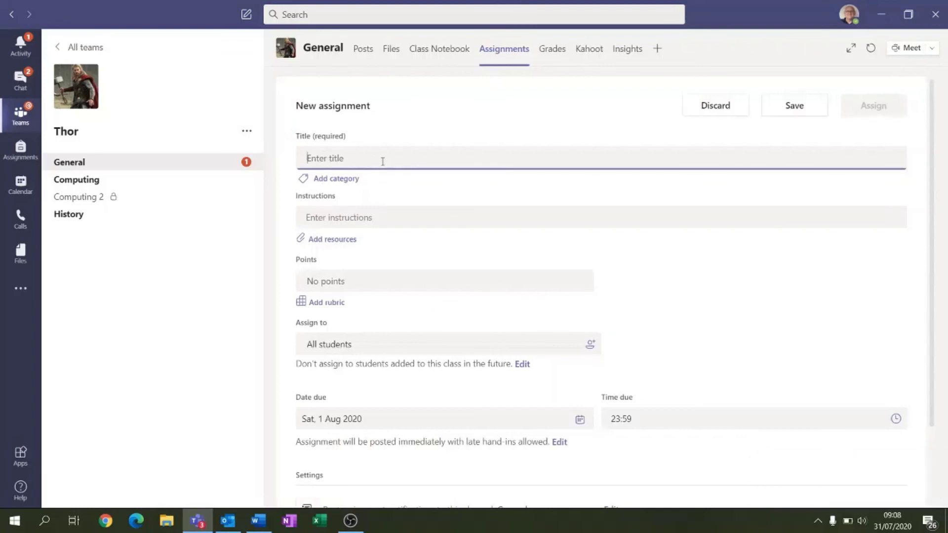
pyautogui.write('QA')
pyautogui.press('BackSpace')
pyautogui.write('4')
pyautogui.press('BackSpace')
pyautogui.press('Tab')
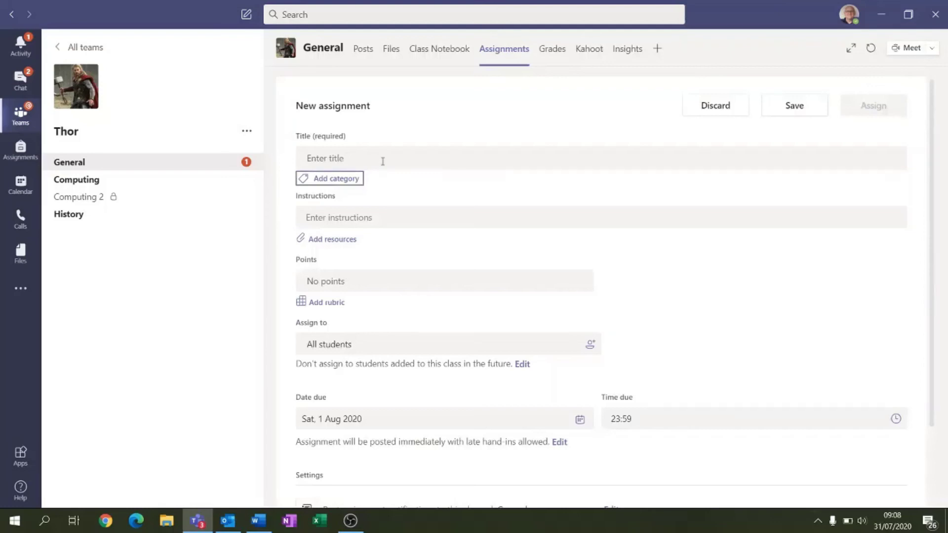
pyautogui.click(362, 155)
pyautogui.write('A1')
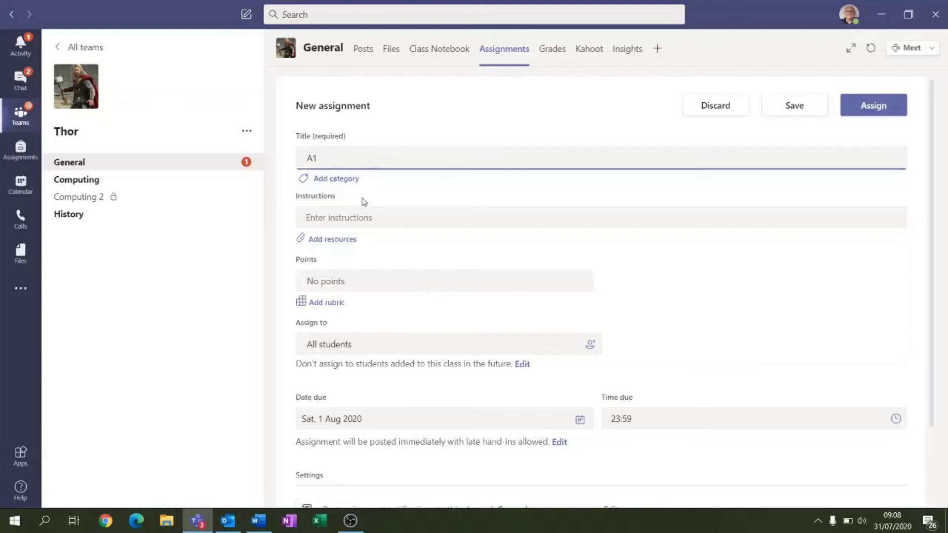
pyautogui.click(346, 220)
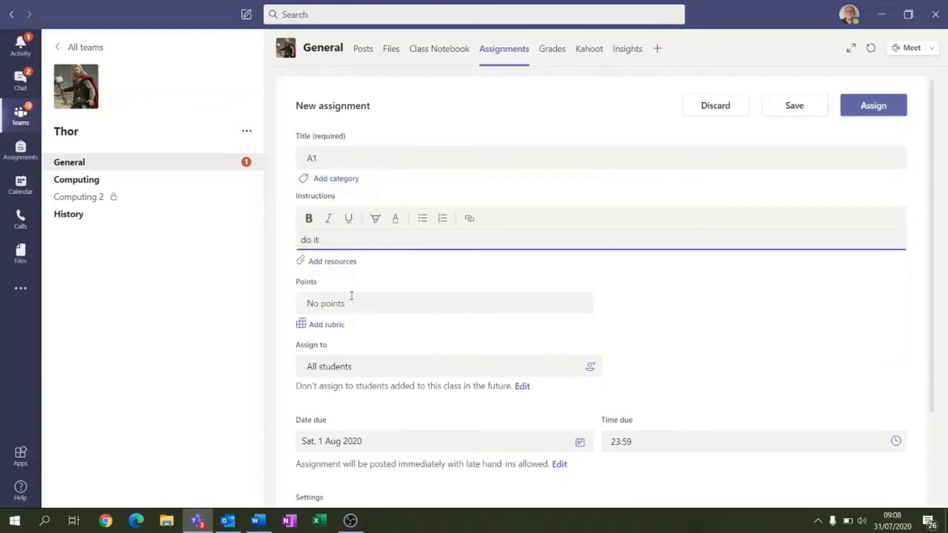
pyautogui.click(325, 266)
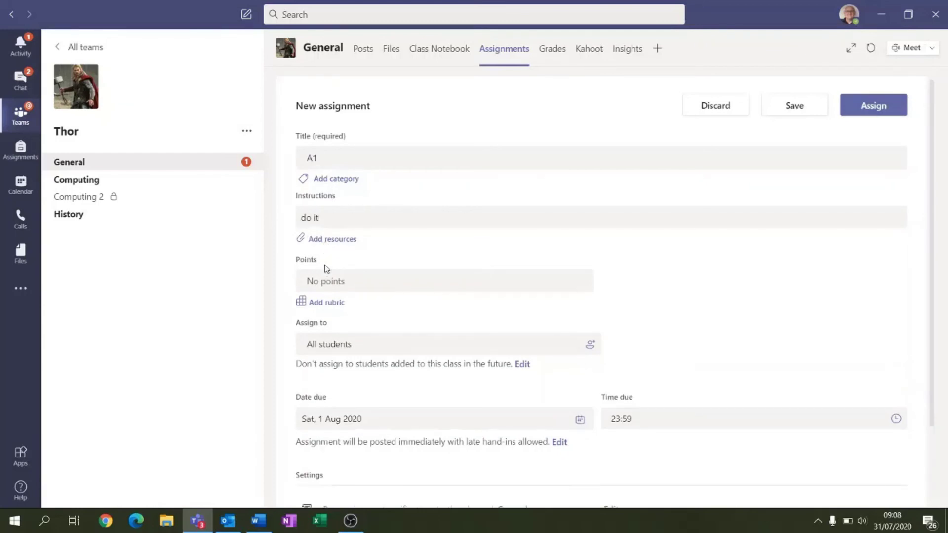
# Attach the file AMTLTE Invite.docx from OneDrive as a resource to the A1 assignment
pyautogui.click(338, 242)
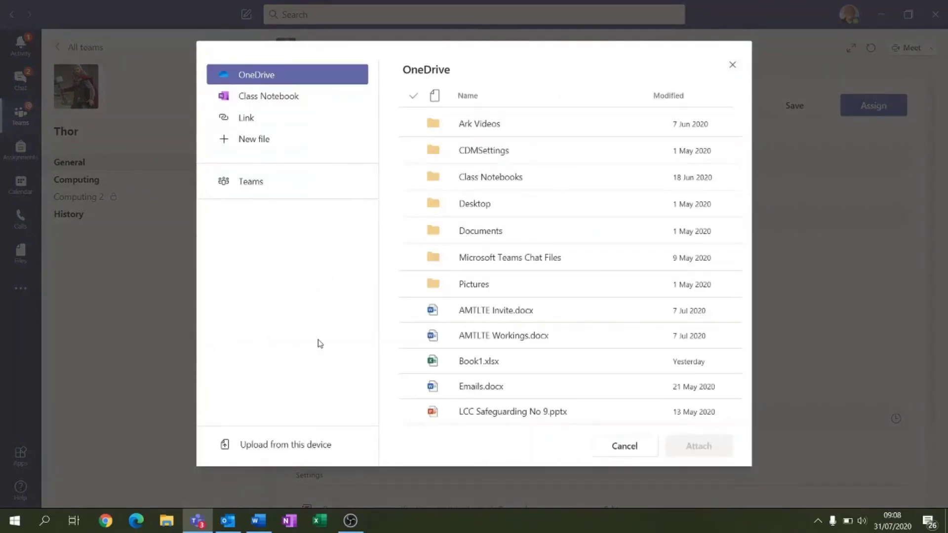
pyautogui.click(524, 318)
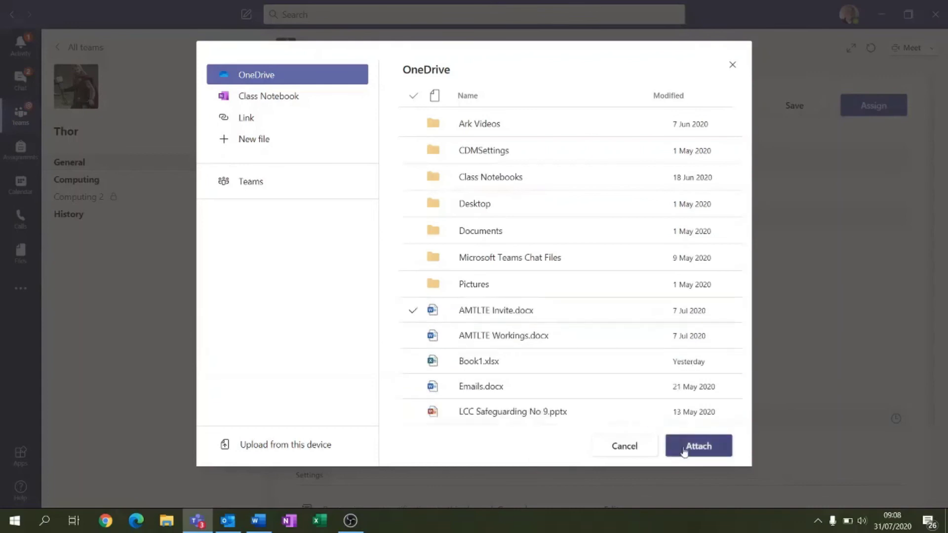
pyautogui.click(705, 456)
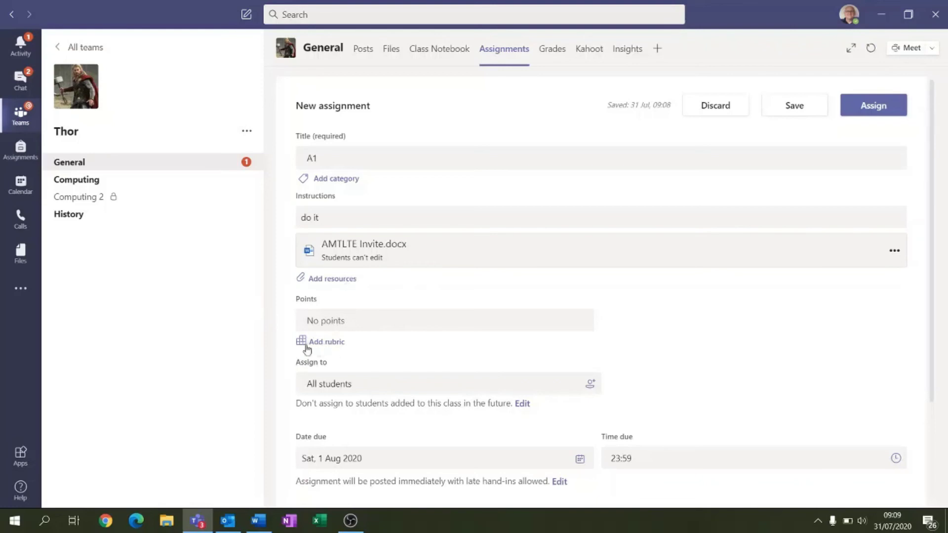
# Review the points, recipients and due date settings of the A1 assignment and save it as a draft
pyautogui.click(348, 321)
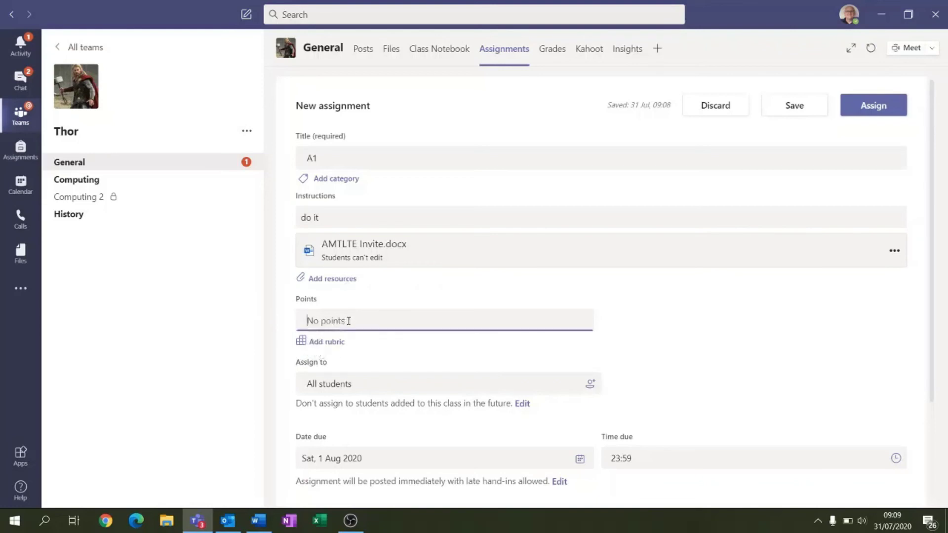
pyautogui.scroll(-3, 337, 330)
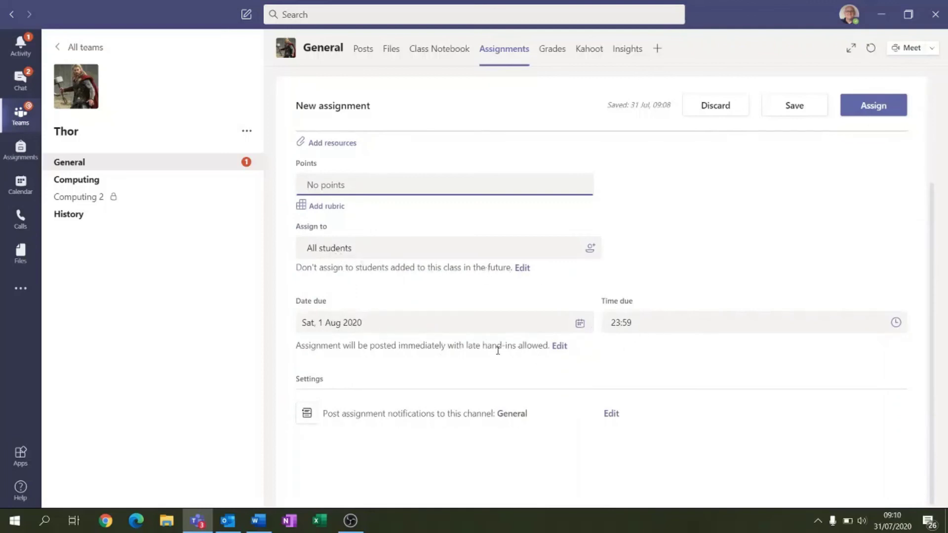
pyautogui.scroll(3, 689, 413)
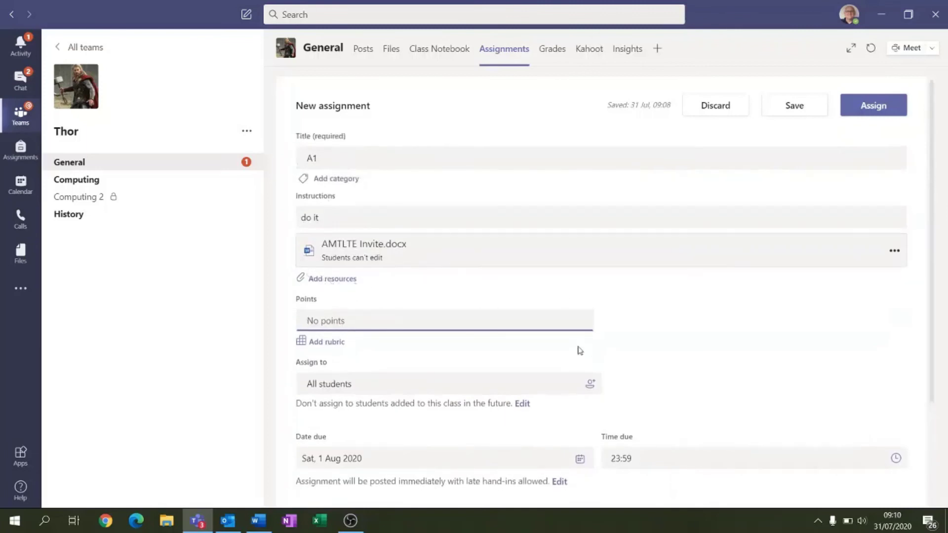
pyautogui.click(789, 106)
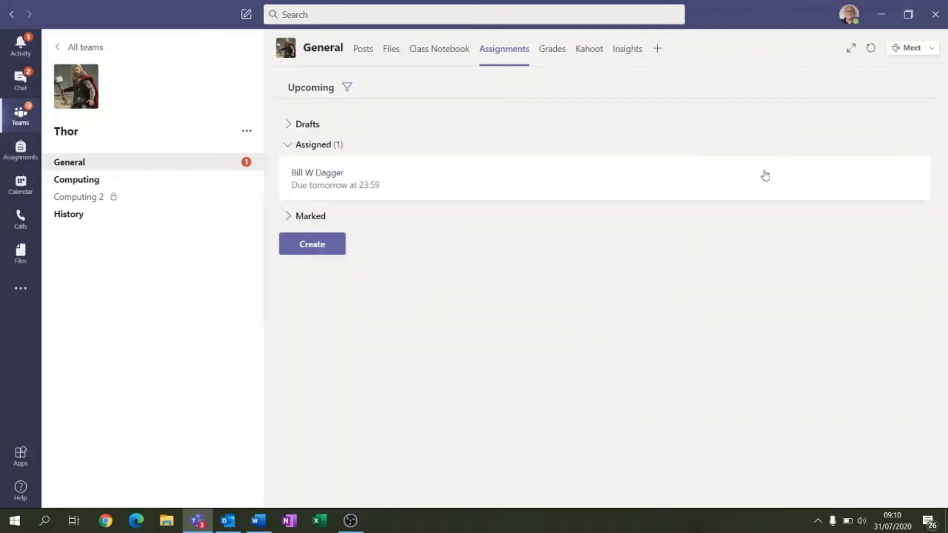
# Reopen the A1 draft from the drafts of the Thor class and assign it to all students
pyautogui.click(288, 125)
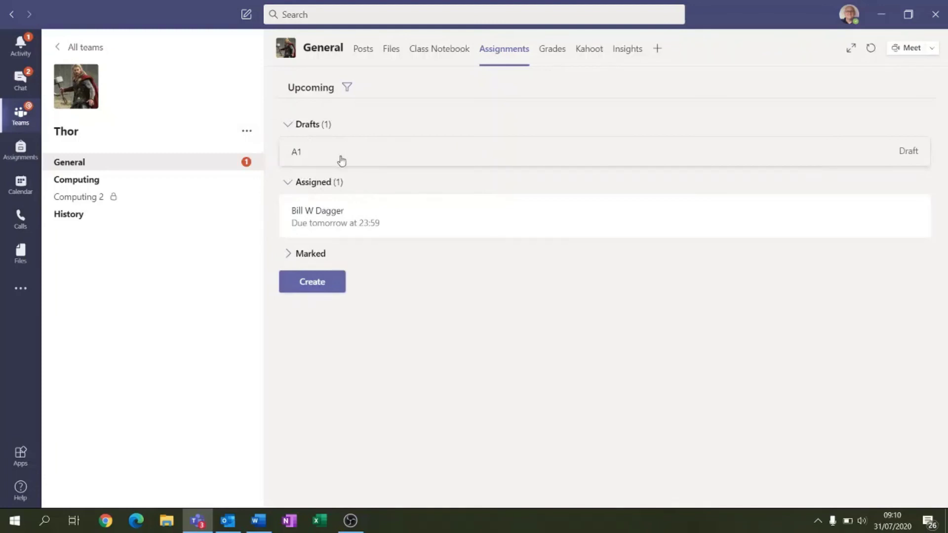
pyautogui.click(326, 156)
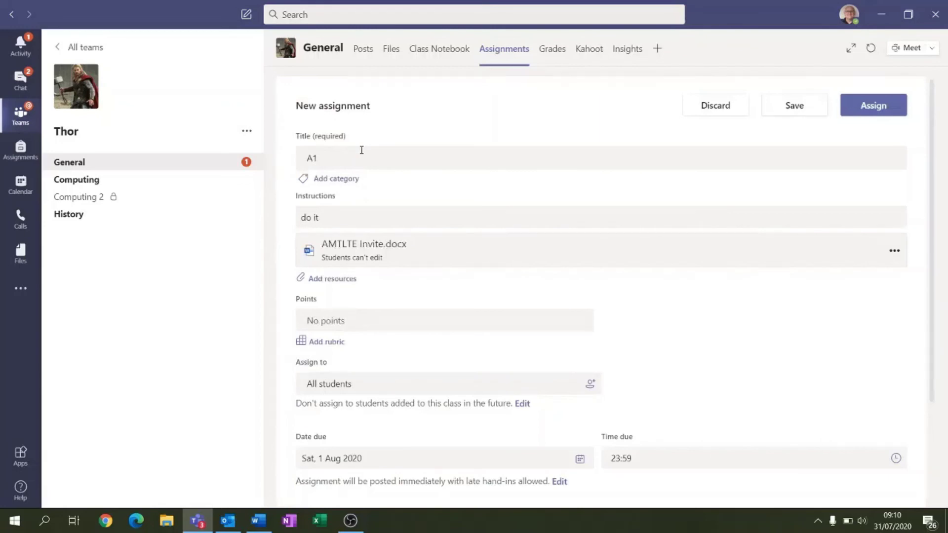
pyautogui.scroll(-3, 485, 231)
pyautogui.scroll(3, 492, 292)
pyautogui.click(873, 105)
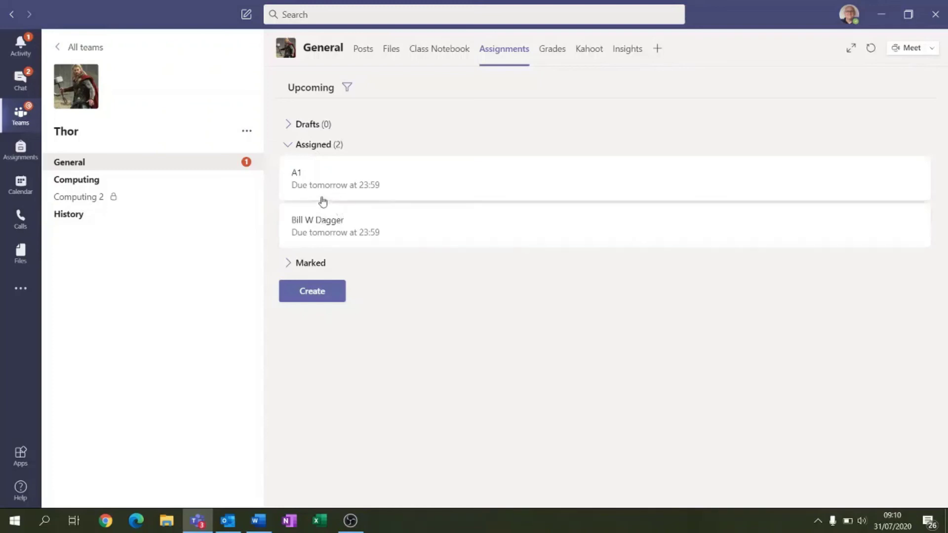
# Check the posts in the History, Computing and General channels, and return to the General channel's assignments
pyautogui.click(76, 217)
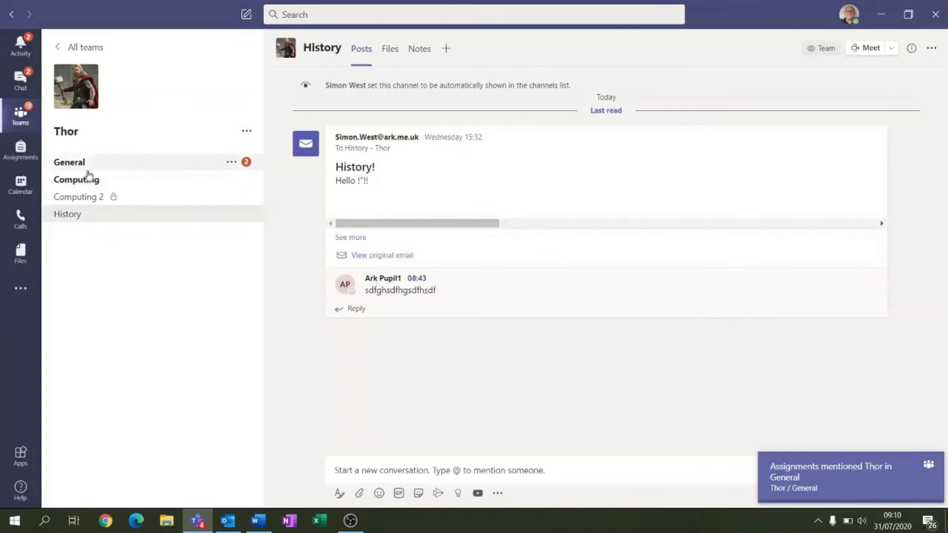
pyautogui.click(75, 186)
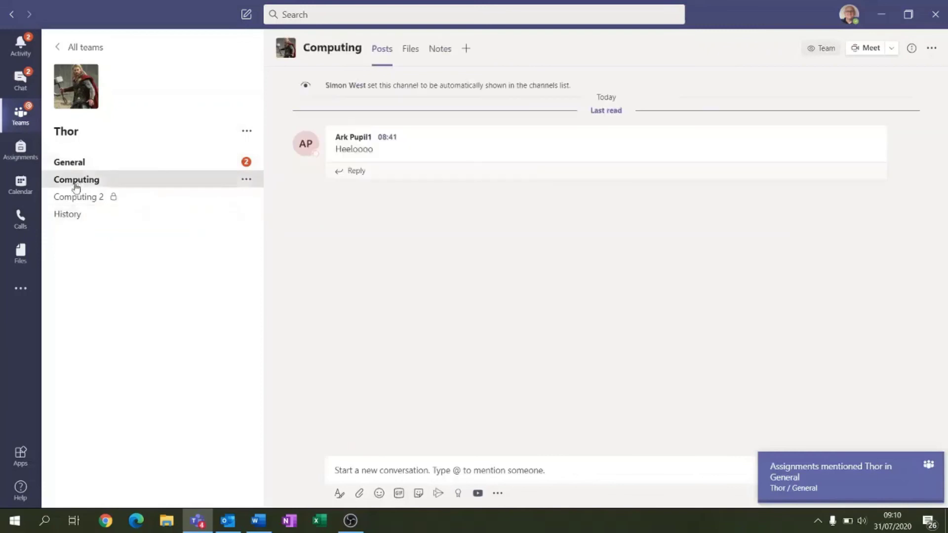
pyautogui.click(62, 163)
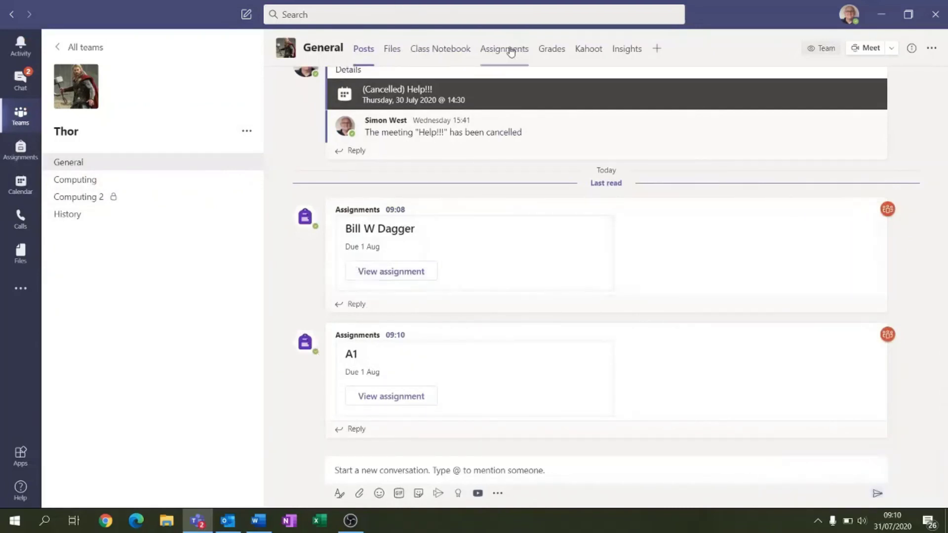
pyautogui.click(496, 72)
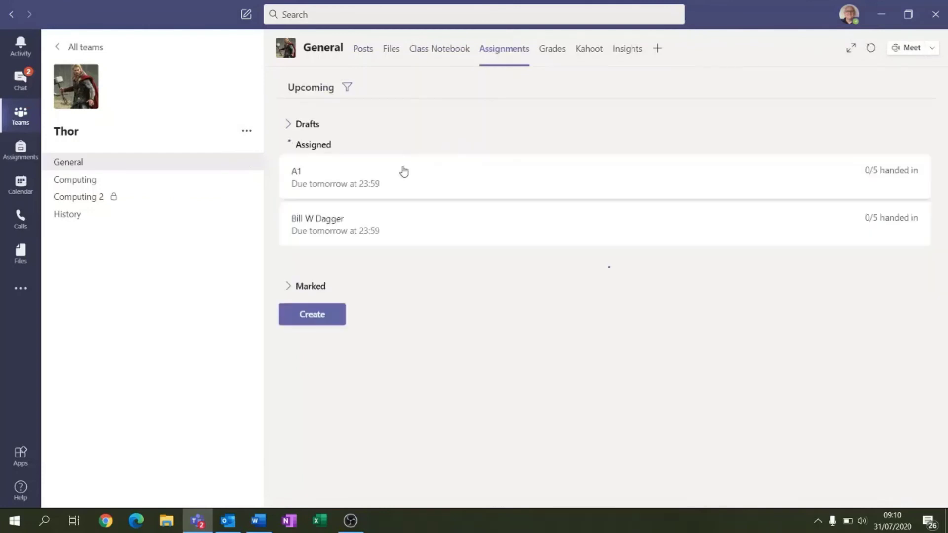
# Open the Assignments app from outside the team and view the Thor class's assignments there
pyautogui.click(16, 154)
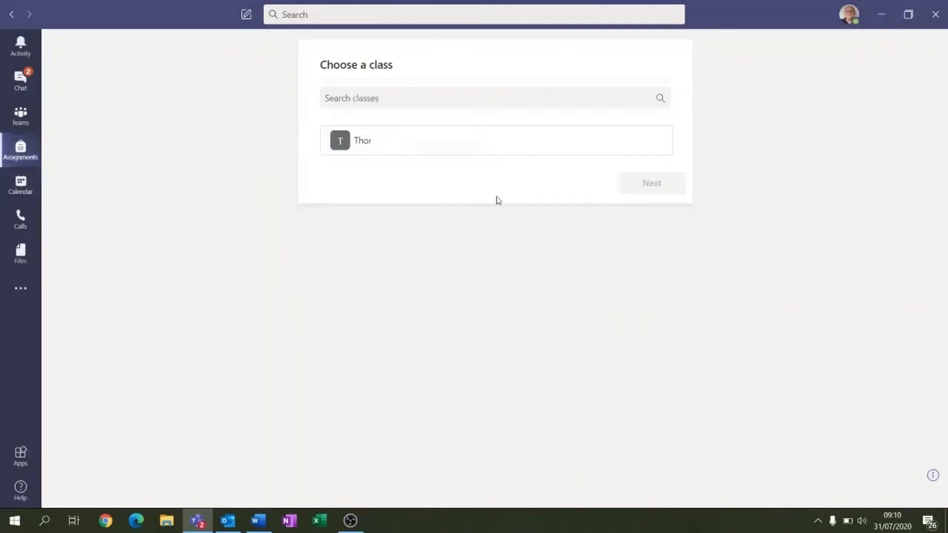
pyautogui.click(359, 155)
pyautogui.click(336, 152)
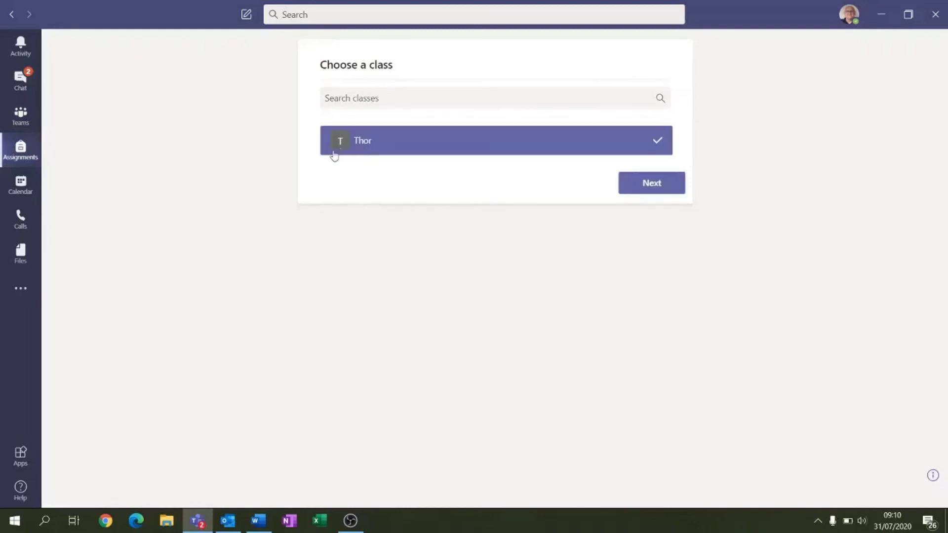
pyautogui.click(666, 186)
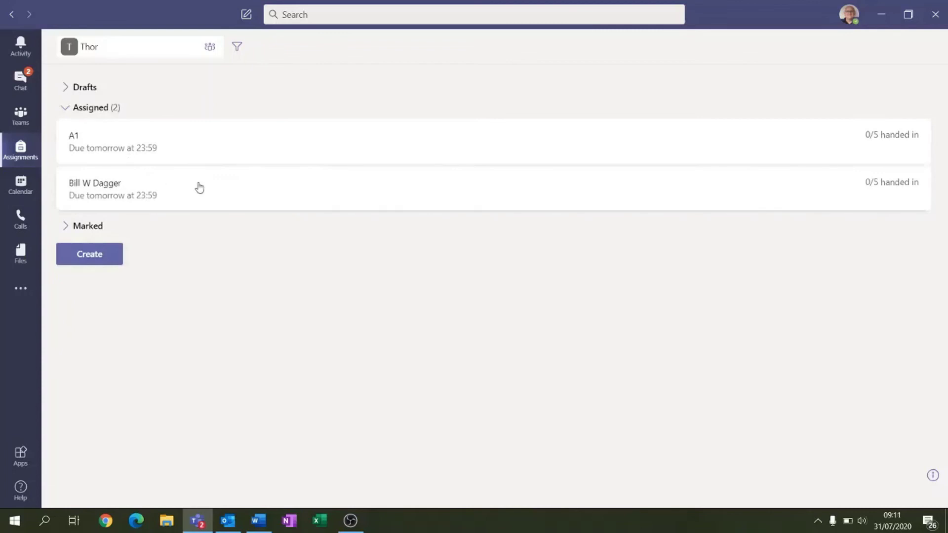
# Switch to Chrome and open teams.microsoft.com
pyautogui.click(306, 196)
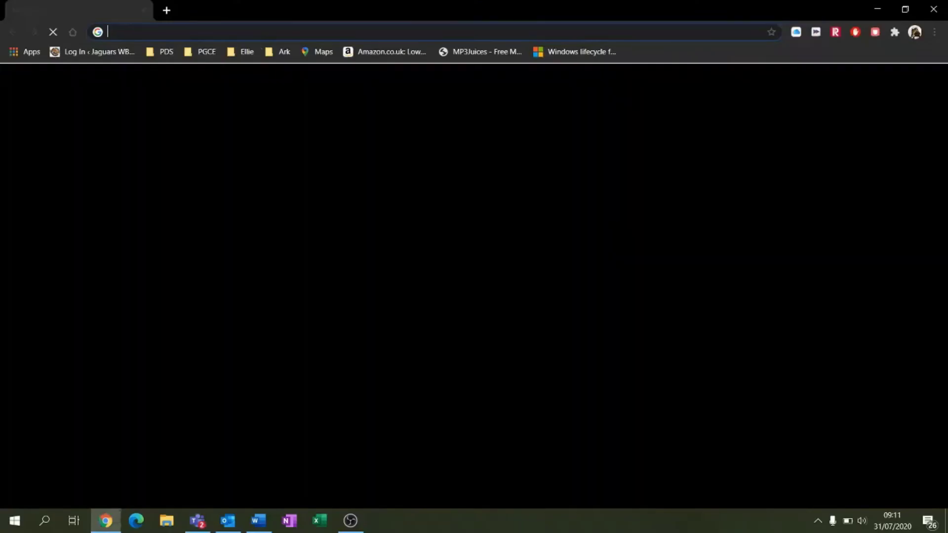
pyautogui.write('teams')
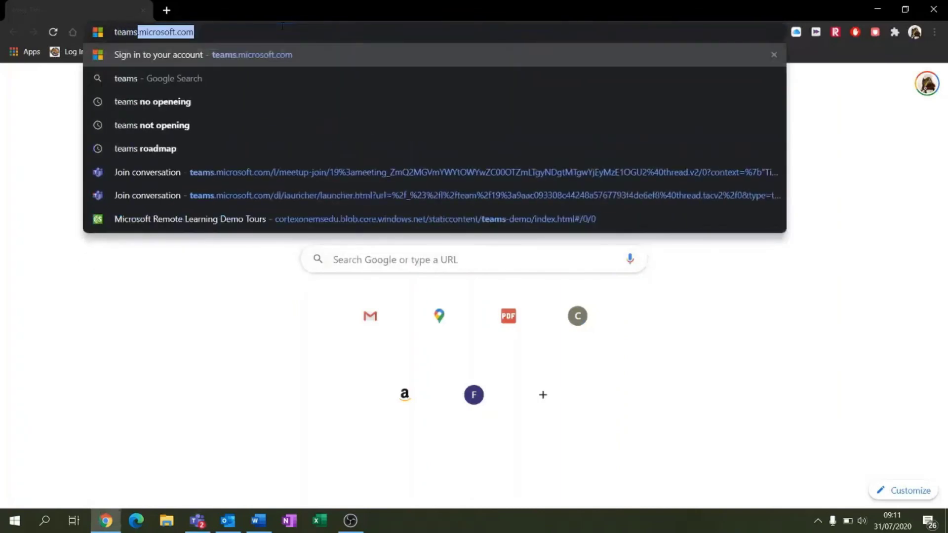
pyautogui.press('Return')
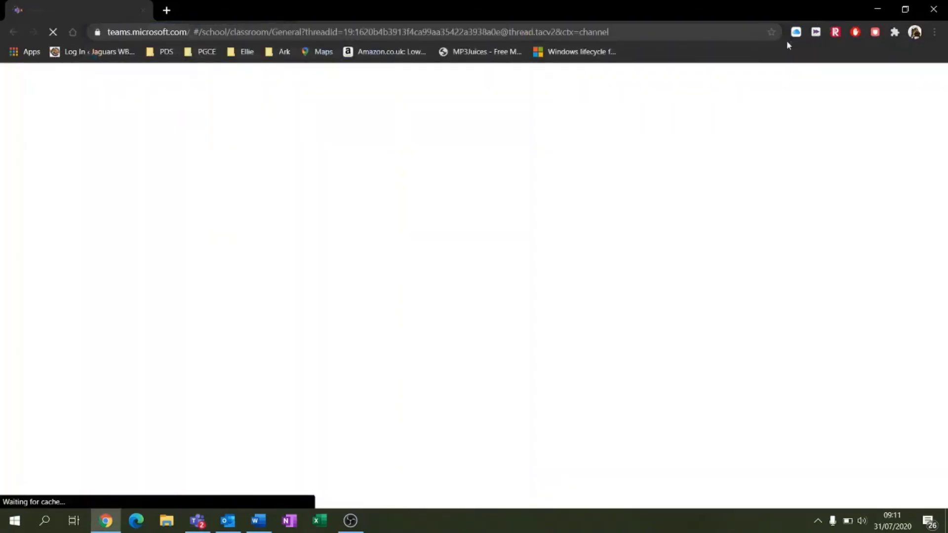